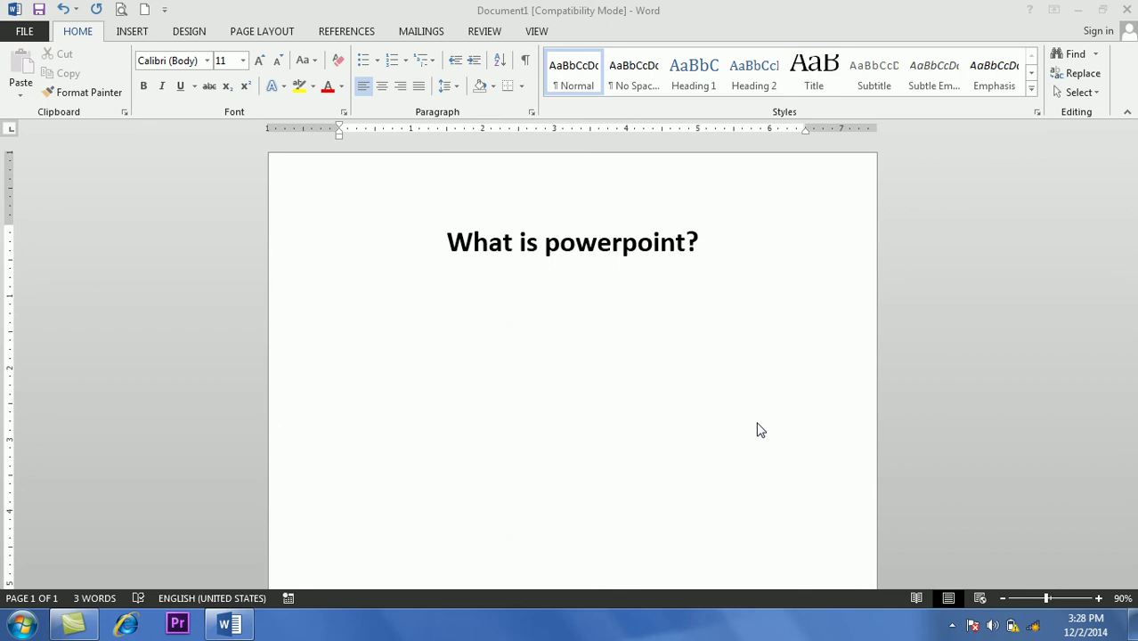
- Below the title, type the bullet 'PowerPoint is a product of Microsoft Office which is used for presentaion'
{"action": "left_click", "coordinate": [588, 319]}
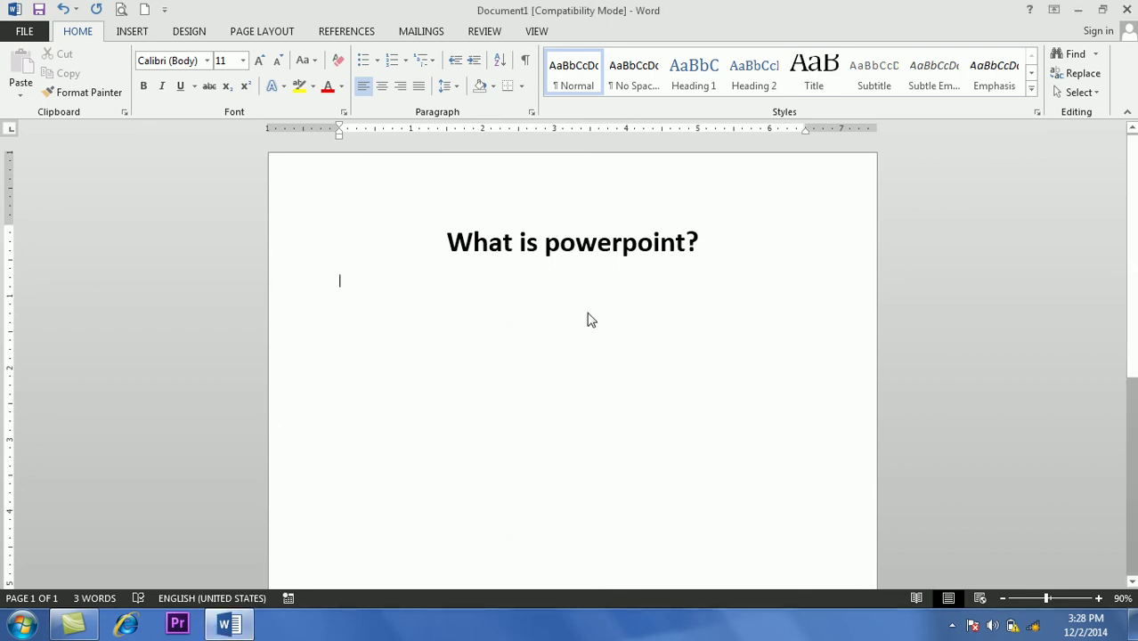
{"action": "type", "text": "* powerpnt"}
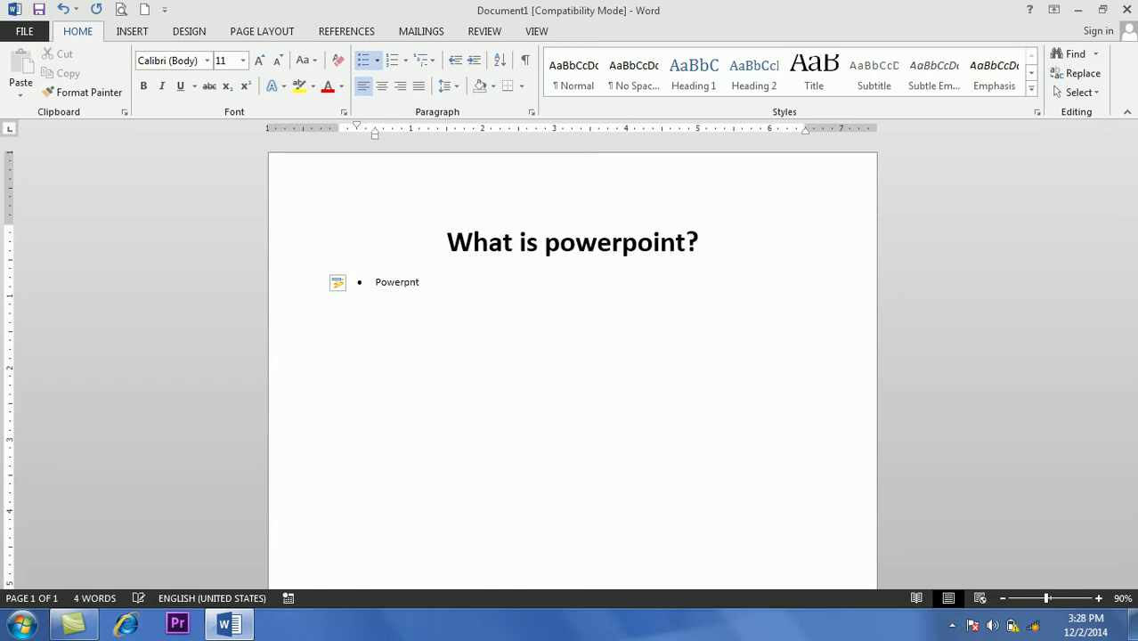
{"action": "key", "text": "BackSpace"}
{"action": "key", "text": "BackSpace"}
{"action": "key", "text": "BackSpace"}
{"action": "type", "text": "oint is a "}
{"action": "type", "text": "producto"}
{"action": "key", "text": "BackSpace"}
{"action": "key", "text": "BackSpace"}
{"action": "type", "text": "f"}
{"action": "key", "text": "BackSpace"}
{"action": "type", "text": "of microsoft office which is usec f"}
{"action": "key", "text": "BackSpace"}
{"action": "key", "text": "BackSpace"}
{"action": "key", "text": "BackSpace"}
{"action": "type", "text": "d for di"}
{"action": "key", "text": "BackSpace"}
{"action": "key", "text": "BackSpace"}
{"action": "type", "text": "presentaion"}
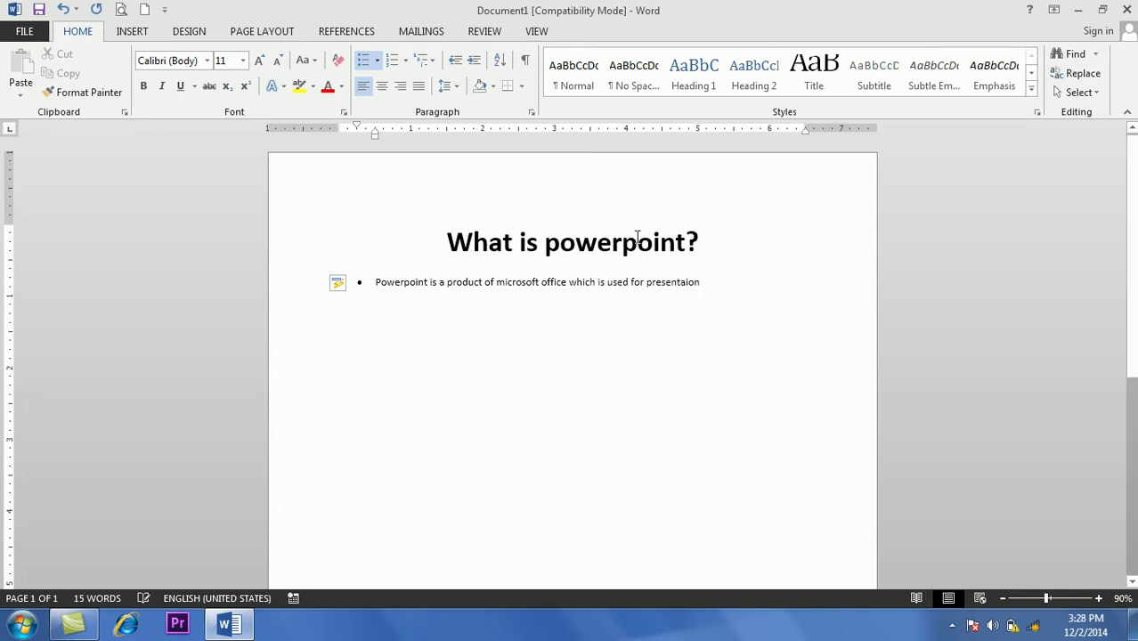
- Resize the first bullet's text to 14 point
{"action": "left_click_drag", "start_coordinate": [635, 308], "coordinate": [373, 282]}
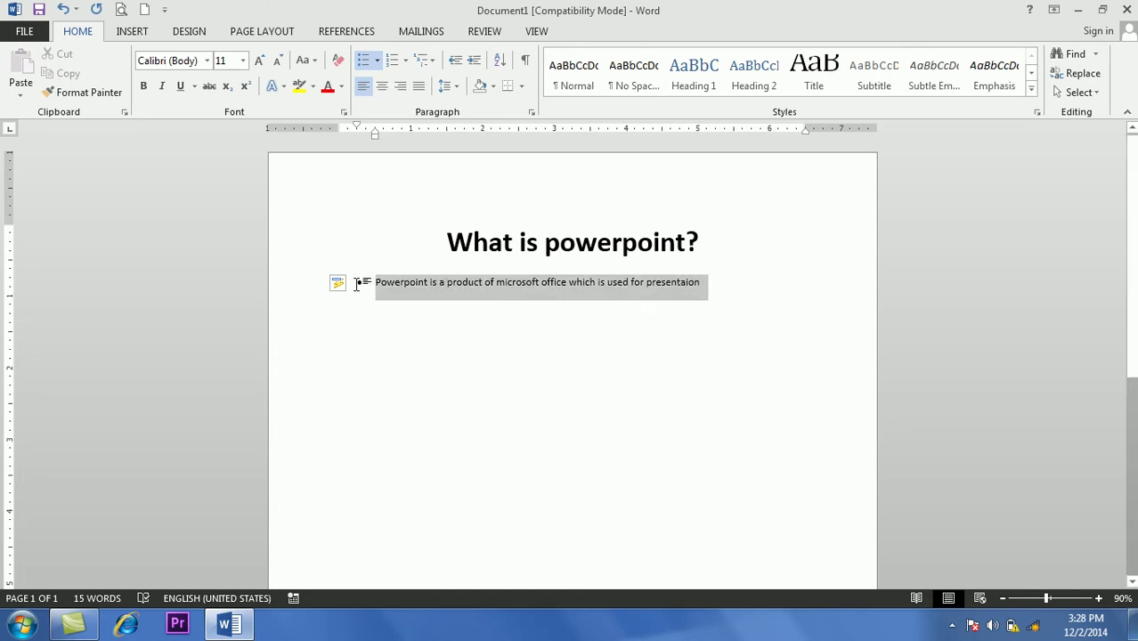
{"action": "left_click", "coordinate": [267, 61]}
{"action": "left_click", "coordinate": [267, 61]}
{"action": "left_click", "coordinate": [266, 60]}
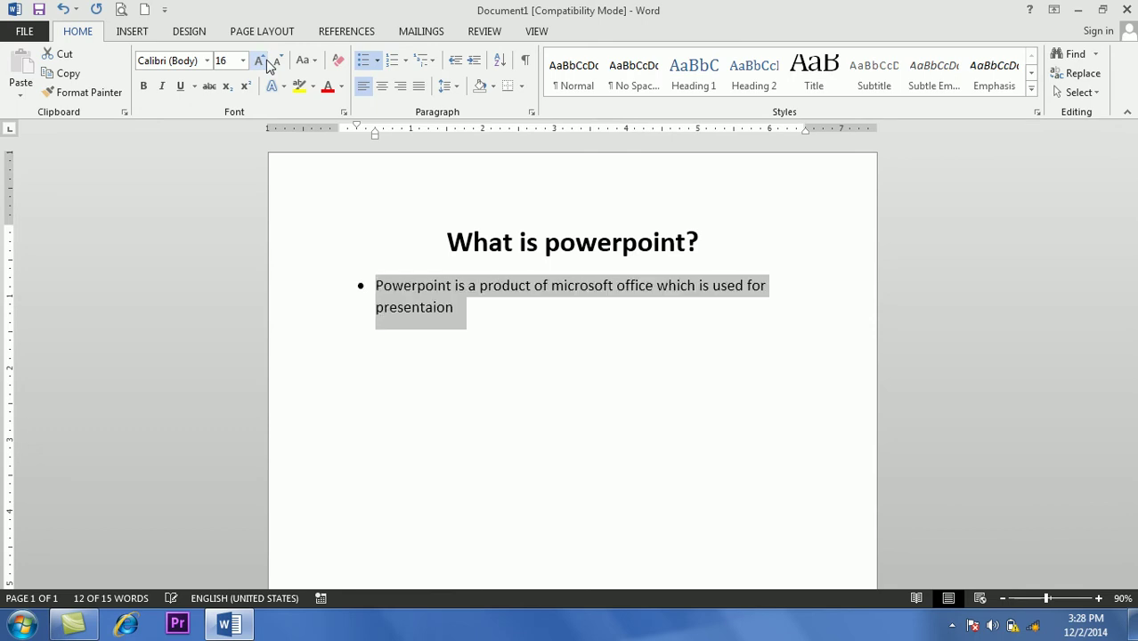
{"action": "left_click", "coordinate": [276, 61]}
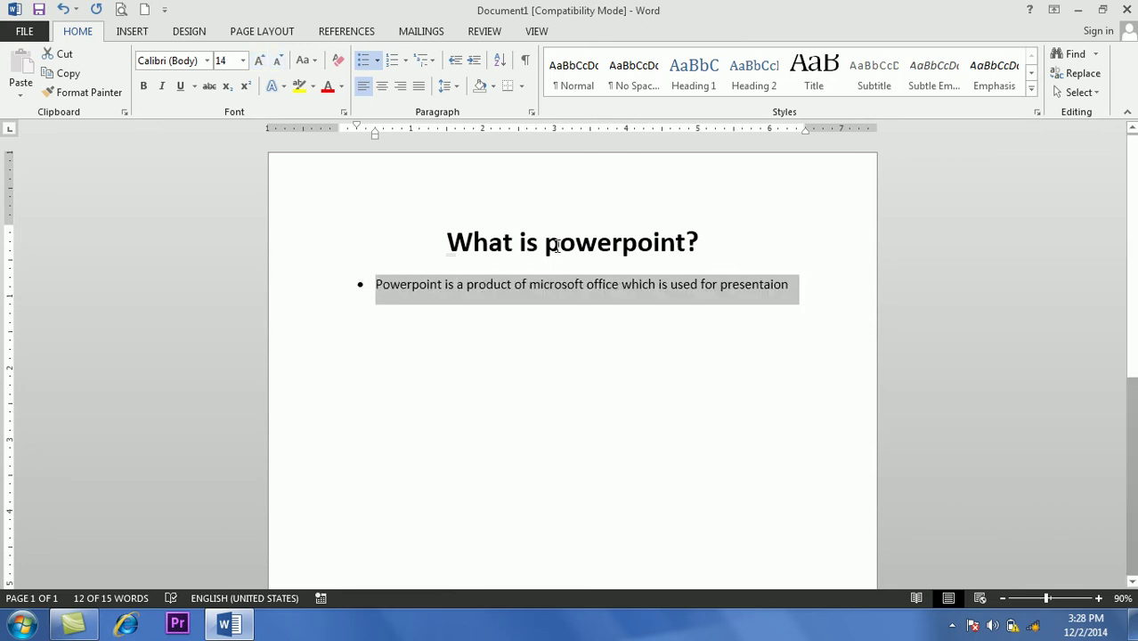
- Zoom in and start a new bullet line after the first bullet
{"action": "left_click", "coordinate": [1099, 598]}
{"action": "left_click", "coordinate": [1099, 599]}
{"action": "left_click", "coordinate": [1099, 599]}
{"action": "left_click", "coordinate": [1098, 599]}
{"action": "left_click", "coordinate": [1098, 599]}
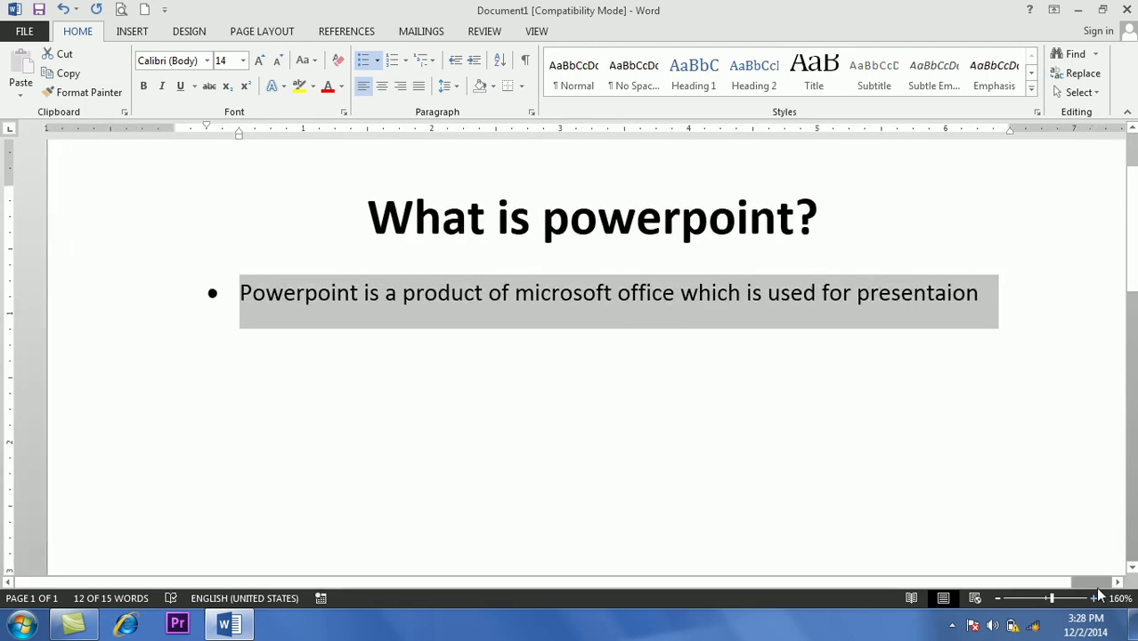
{"action": "left_click", "coordinate": [1047, 323]}
{"action": "key", "text": "Return"}
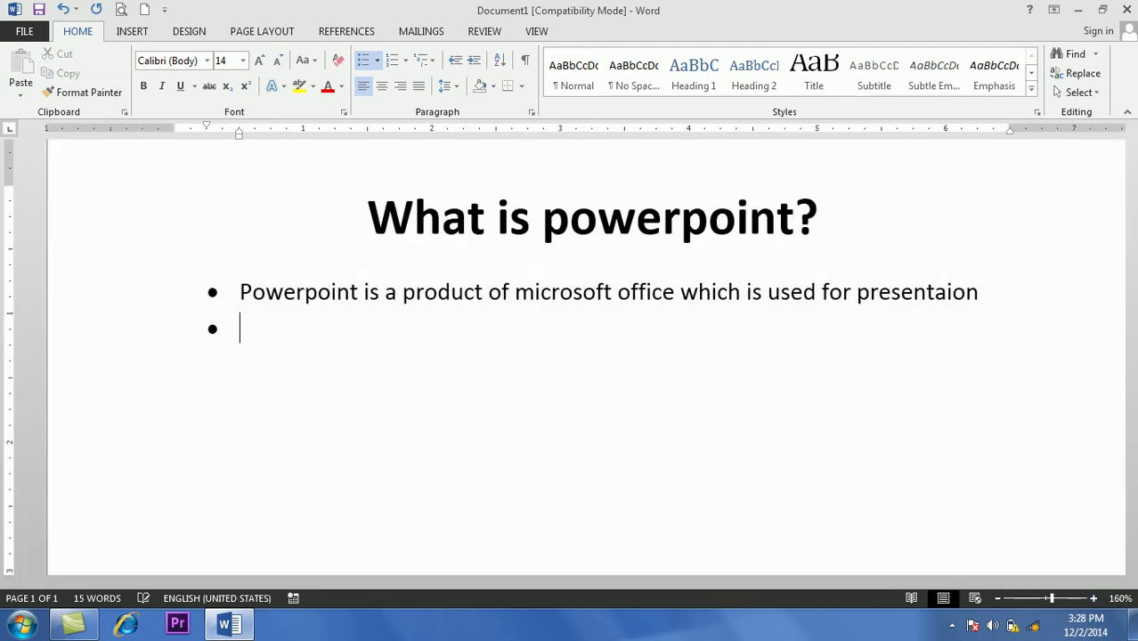
- Add an unbulleted heading line 'What is presentaion'
{"action": "key", "text": "BackSpace"}
{"action": "type", "text": "What is"}
{"action": "key", "text": "BackSpace"}
{"action": "key", "text": "BackSpace"}
{"action": "key", "text": "BackSpace"}
{"action": "key", "text": "BackSpace"}
{"action": "key", "text": "BackSpace"}
{"action": "key", "text": "BackSpace"}
{"action": "key", "text": "BackSpace"}
{"action": "key", "text": "BackSpace"}
{"action": "key", "text": "Return"}
{"action": "type", "text": "what is pree"}
{"action": "key", "text": "BackSpace"}
{"action": "type", "text": "sentaion"}
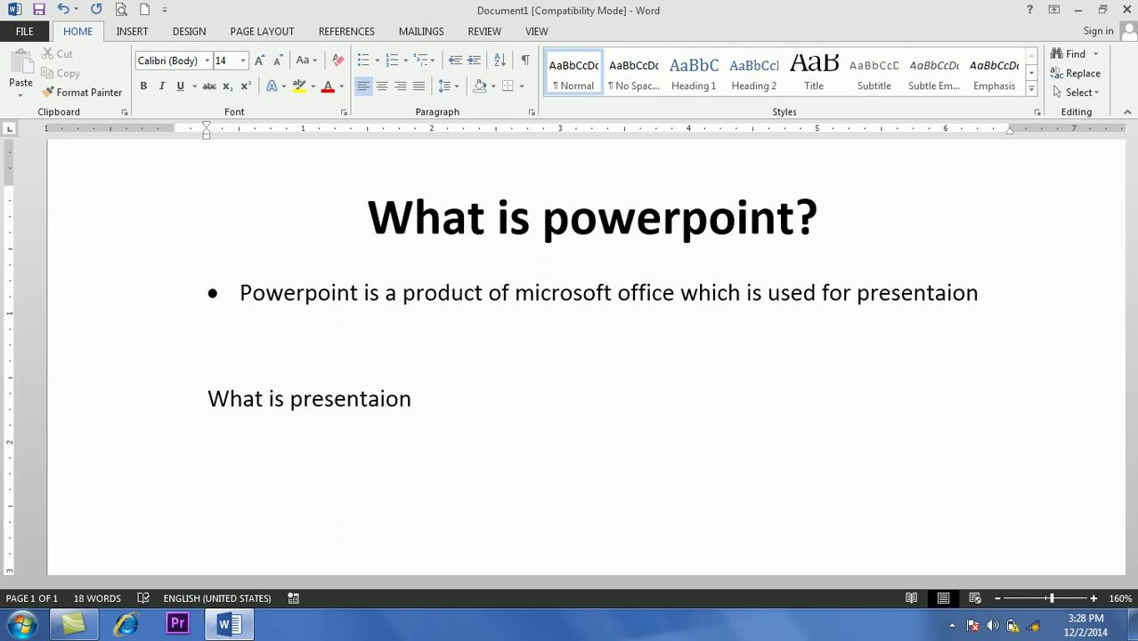
- Add the bullet 'To summeriz a large amount of data is called presentaion .' below it
{"action": "key", "text": "Return"}
{"action": "type", "text": "* To"}
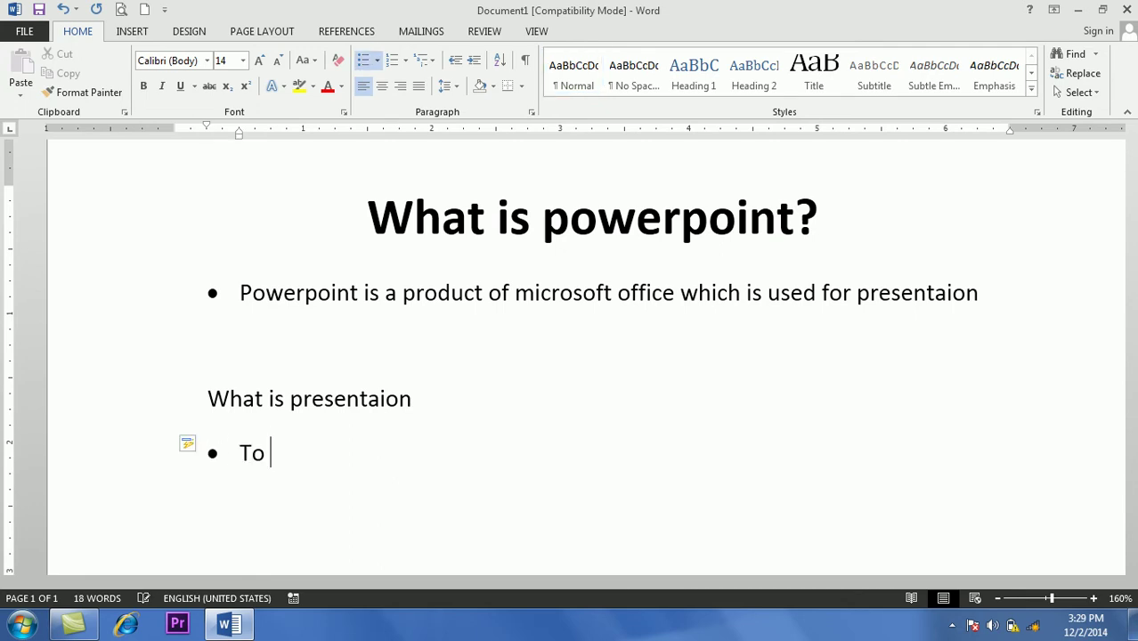
{"action": "type", "text": " summeriz "}
{"action": "type", "text": "a large amount of data"}
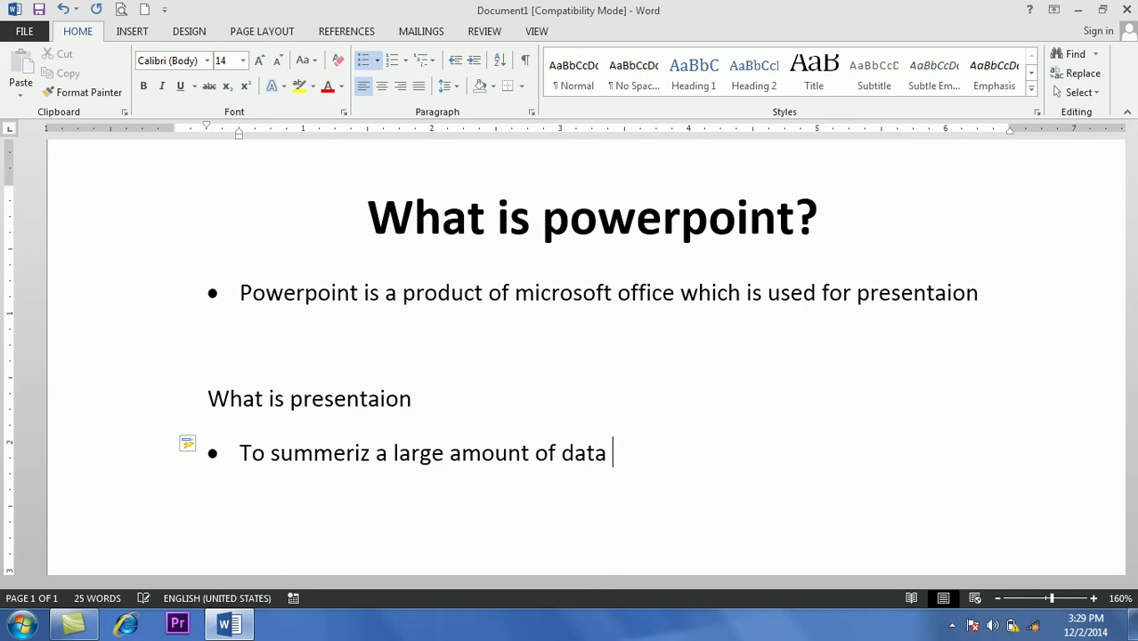
{"action": "type", "text": " is called "}
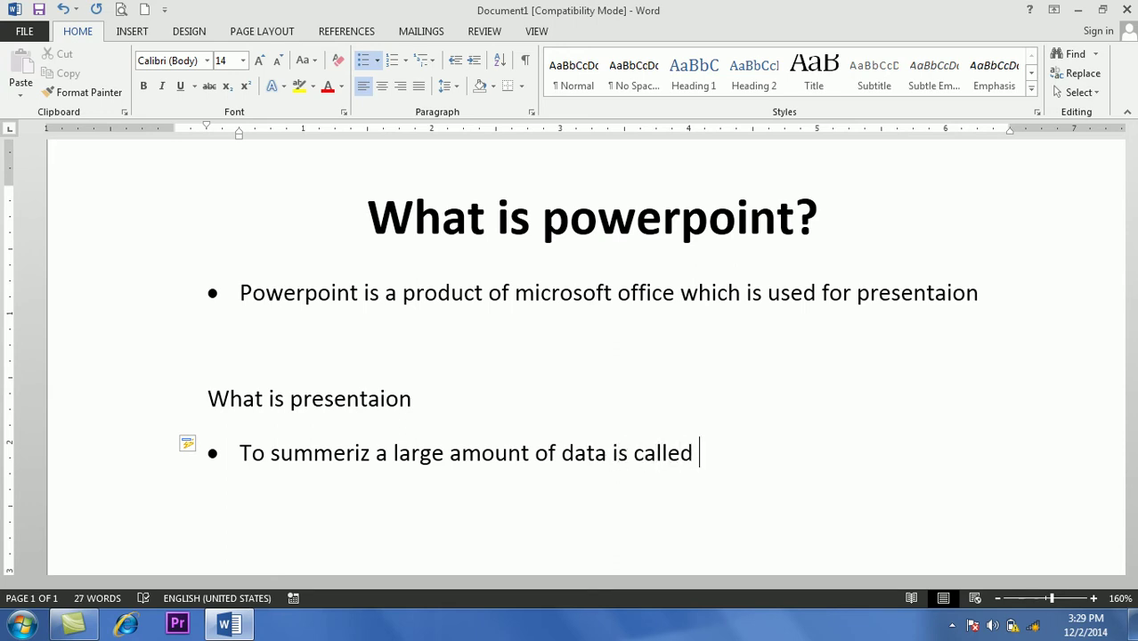
{"action": "type", "text": "prse"}
{"action": "key", "text": "BackSpace"}
{"action": "key", "text": "BackSpace"}
{"action": "type", "text": "esen"}
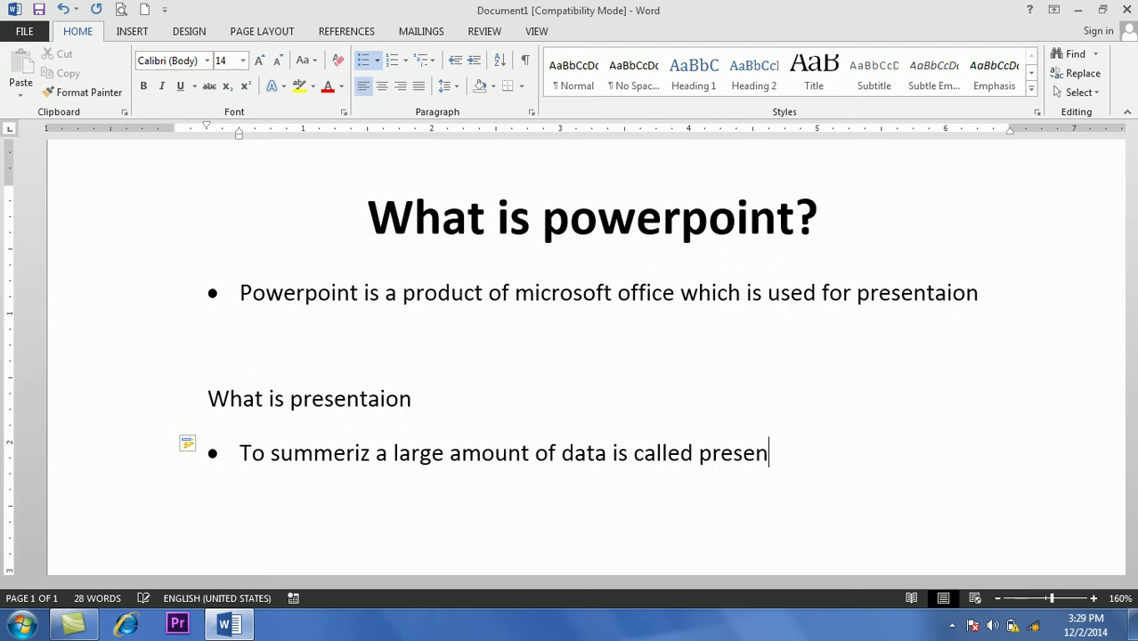
{"action": "type", "text": "taion ."}
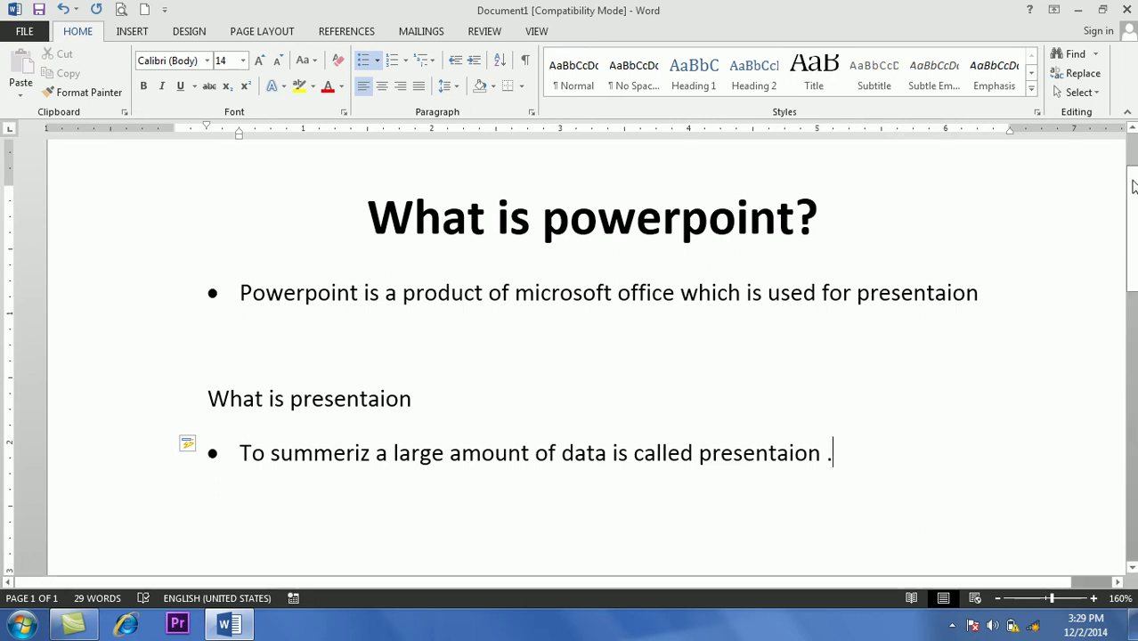
- Append ' .' to the first bullet and add a new empty bullet beneath it
{"action": "left_click", "coordinate": [963, 291]}
{"action": "type", "text": "."}
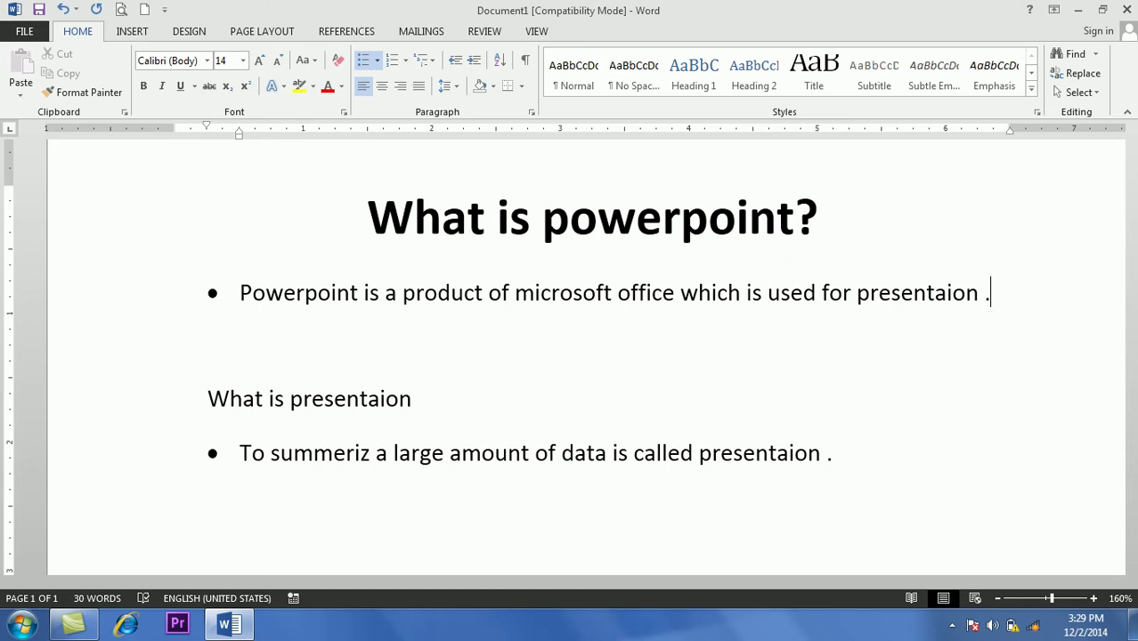
{"action": "key", "text": "Return"}
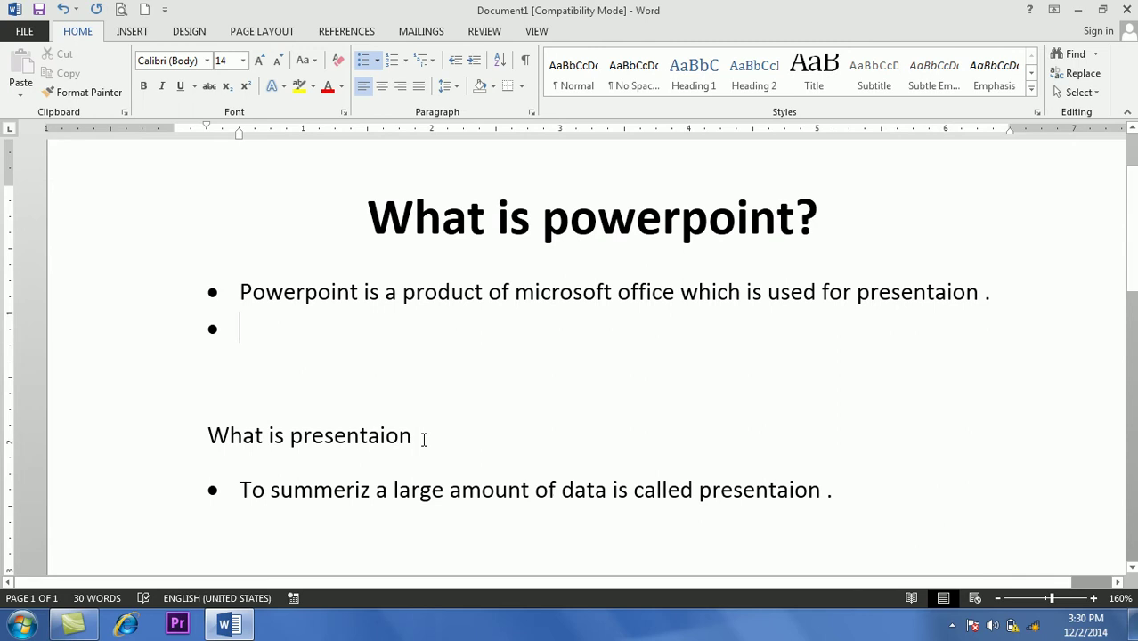
{"action": "left_click", "coordinate": [359, 437]}
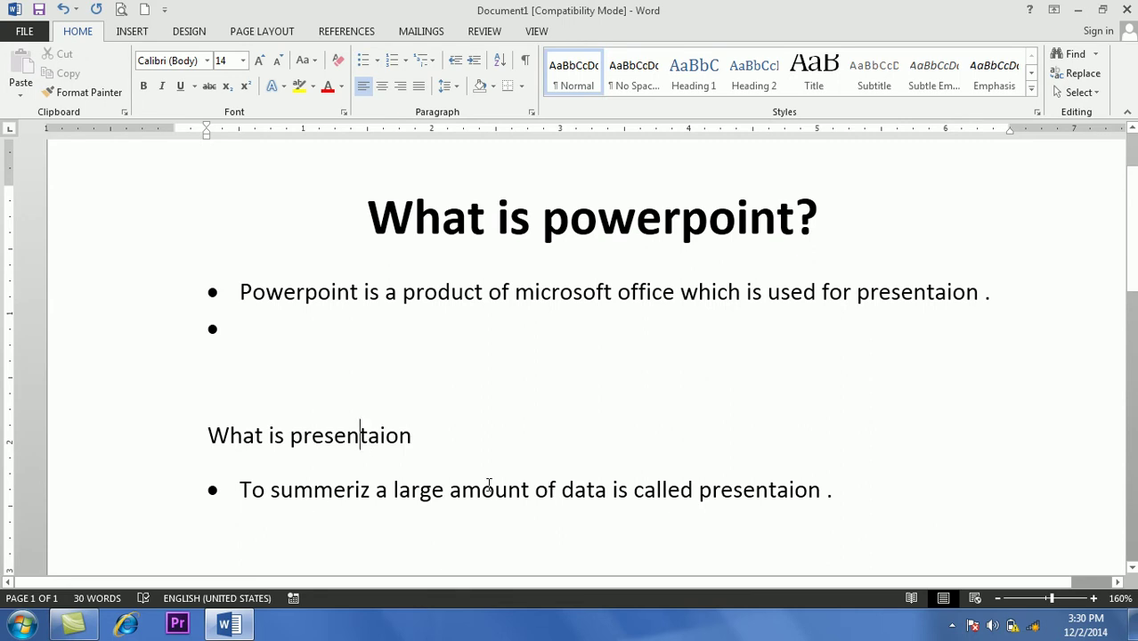
{"action": "left_click", "coordinate": [864, 495]}
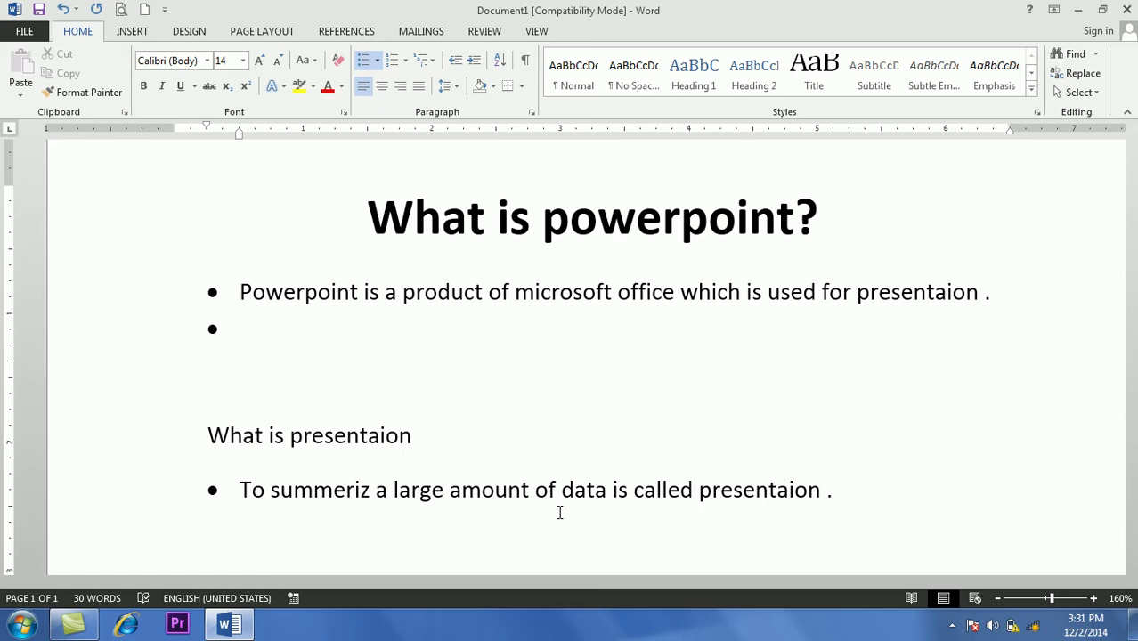
{"action": "key", "text": "Return"}
{"action": "key", "text": "BackSpace"}
{"action": "key", "text": "Return"}
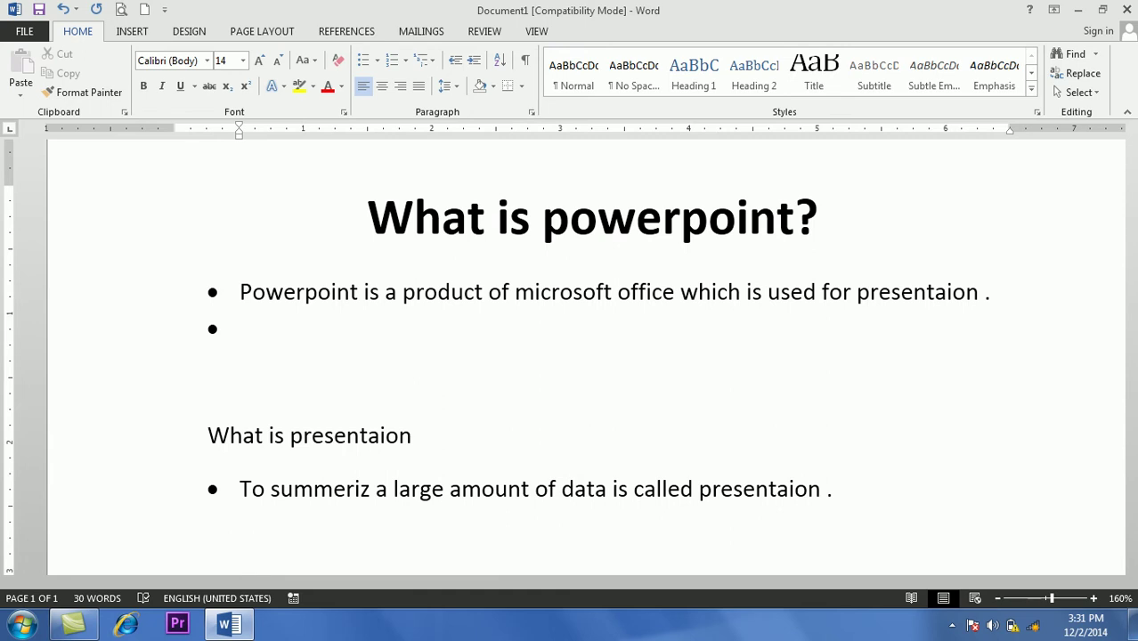
- Delete the empty bullet line under the first bullet
{"action": "left_click_drag", "start_coordinate": [724, 343], "coordinate": [515, 256]}
{"action": "left_click", "coordinate": [557, 392]}
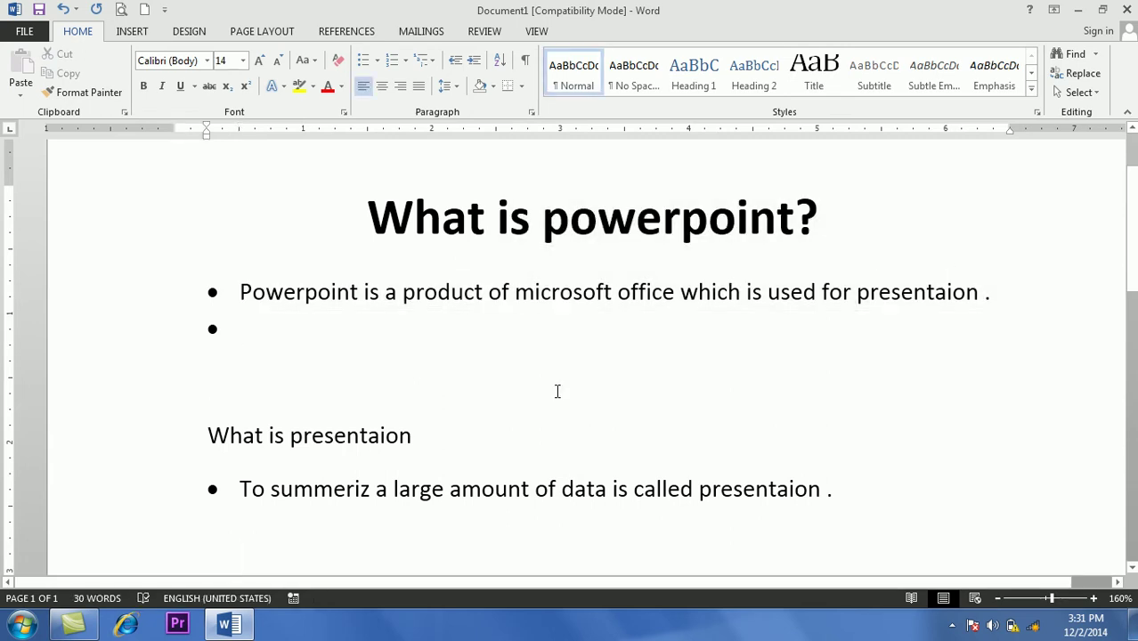
{"action": "key", "text": "BackSpace"}
{"action": "key", "text": "BackSpace"}
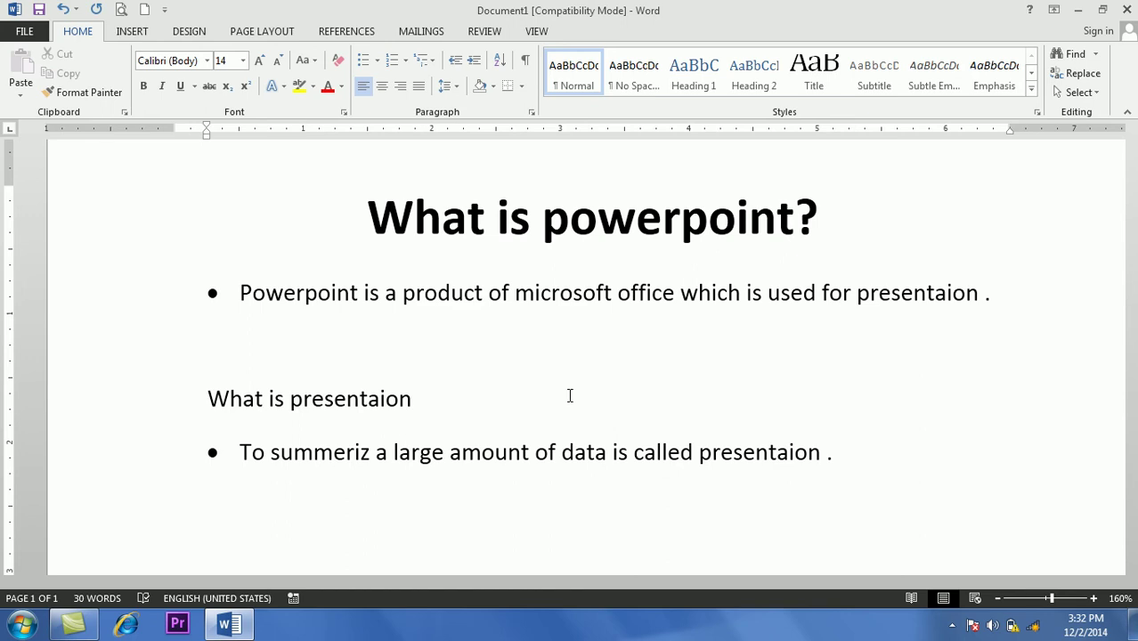
- Make the 'What is presentaion' heading bold
{"action": "left_click_drag", "start_coordinate": [418, 399], "coordinate": [262, 409]}
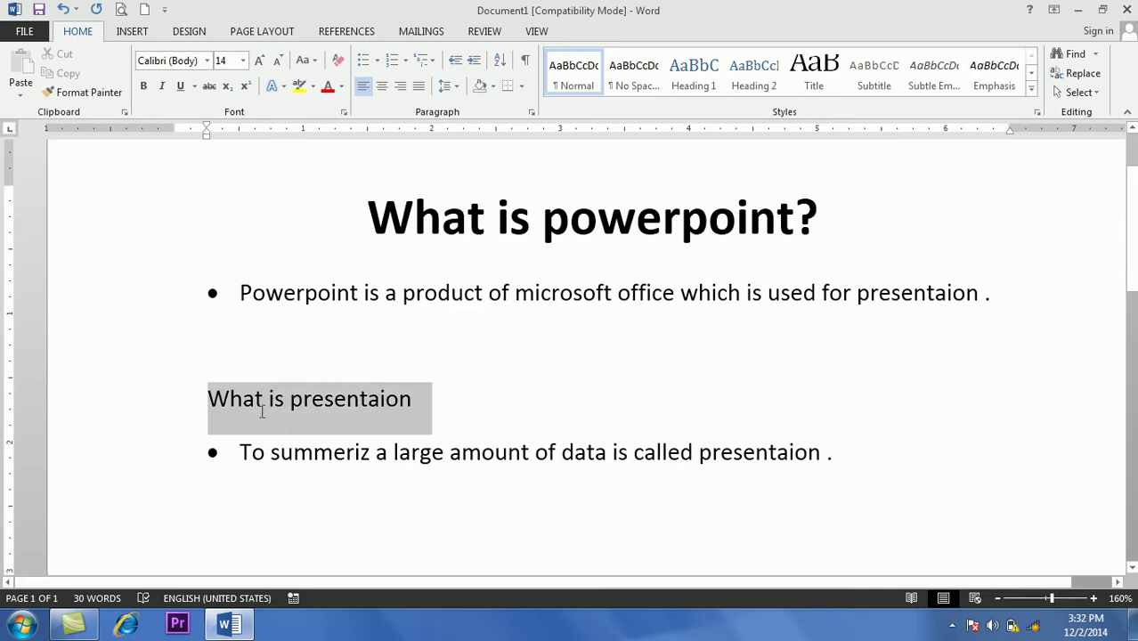
{"action": "left_click", "coordinate": [275, 381]}
{"action": "left_click", "coordinate": [361, 503]}
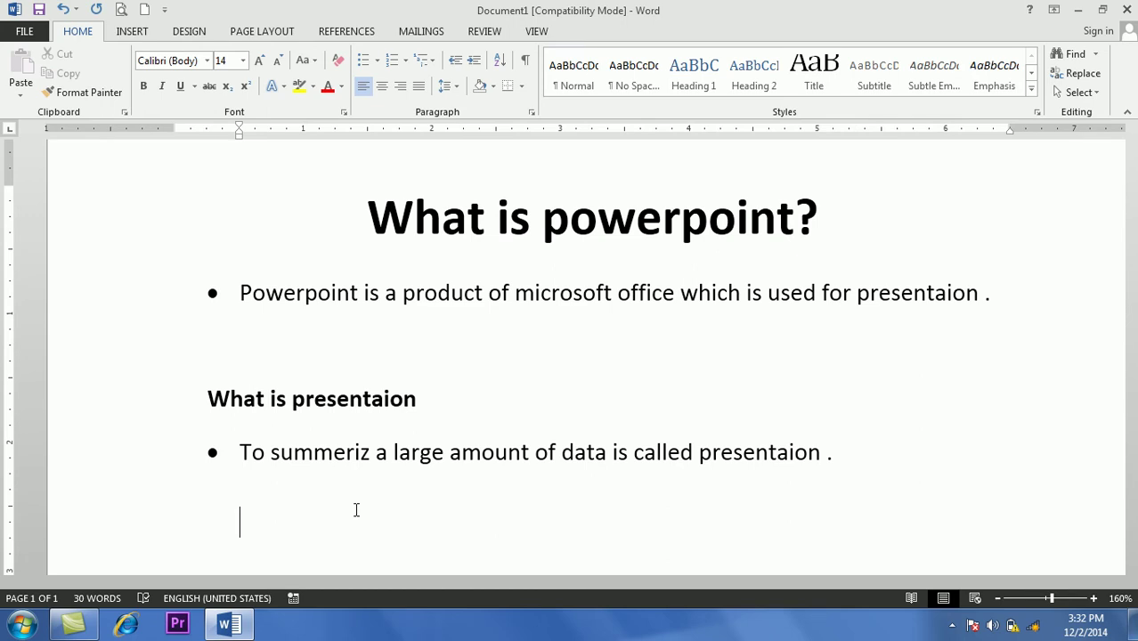
- Close Word, dismissing the save-changes prompt
{"action": "left_click", "coordinate": [954, 627]}
{"action": "left_click", "coordinate": [977, 540]}
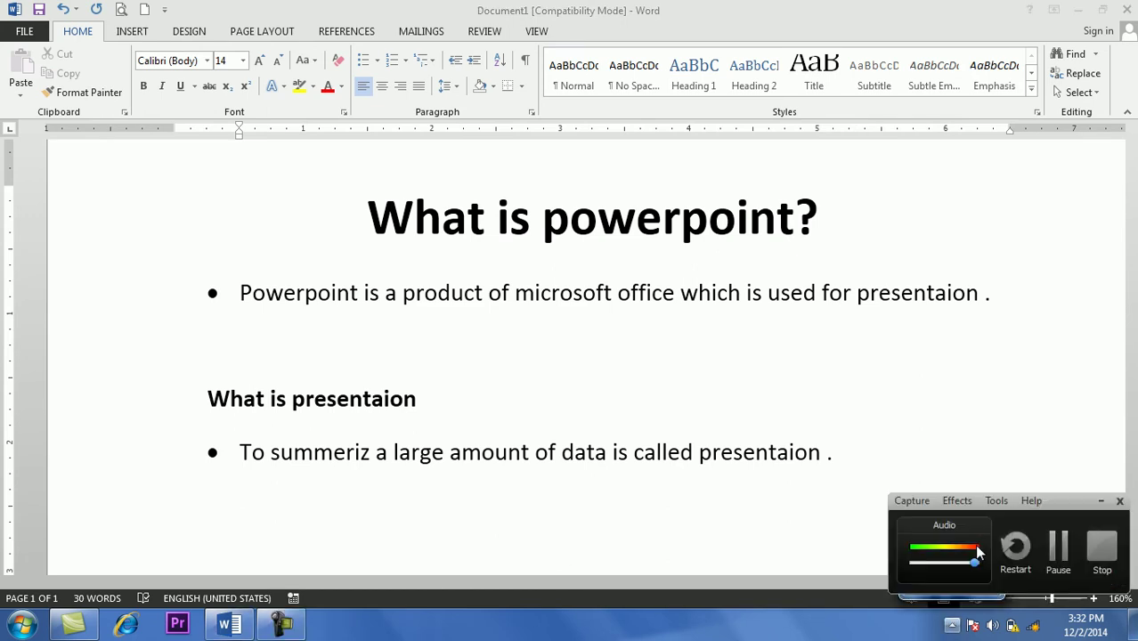
{"action": "left_click", "coordinate": [1060, 552]}
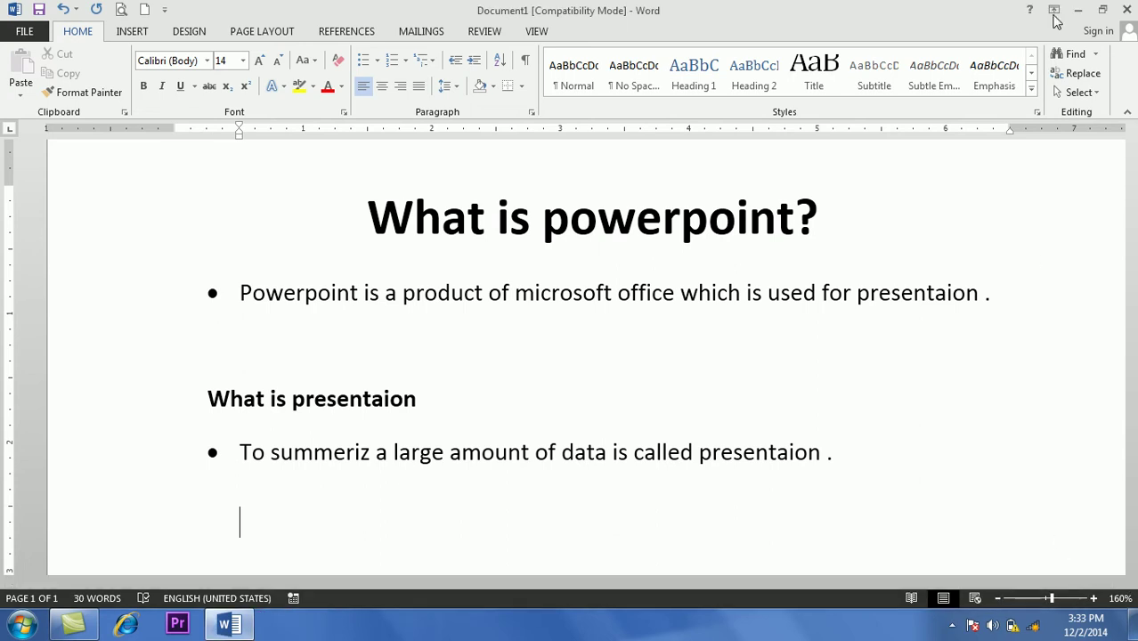
{"action": "left_click", "coordinate": [1127, 9]}
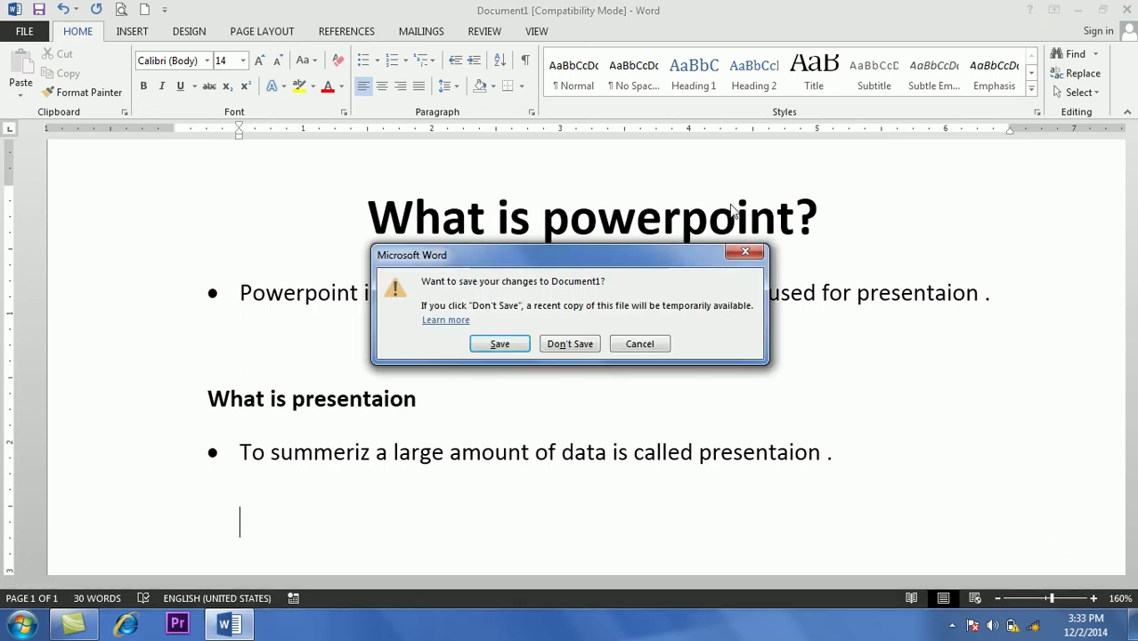
{"action": "left_click", "coordinate": [575, 345]}
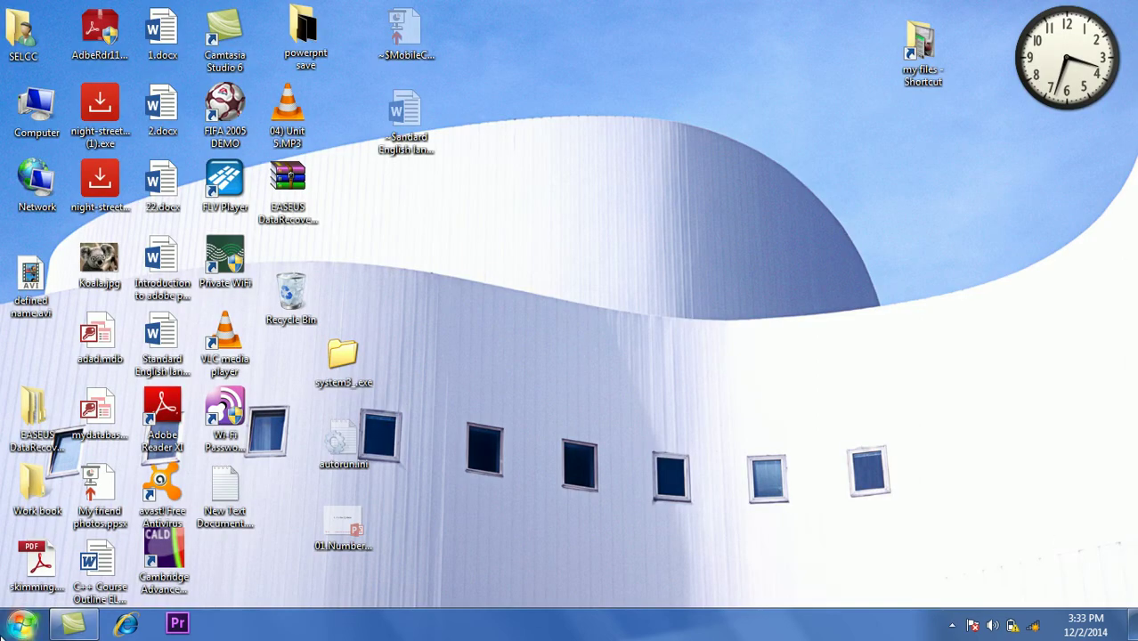
- Search 'power' in the Start menu and launch PowerPoint 2013 from the results
{"action": "key", "text": "super"}
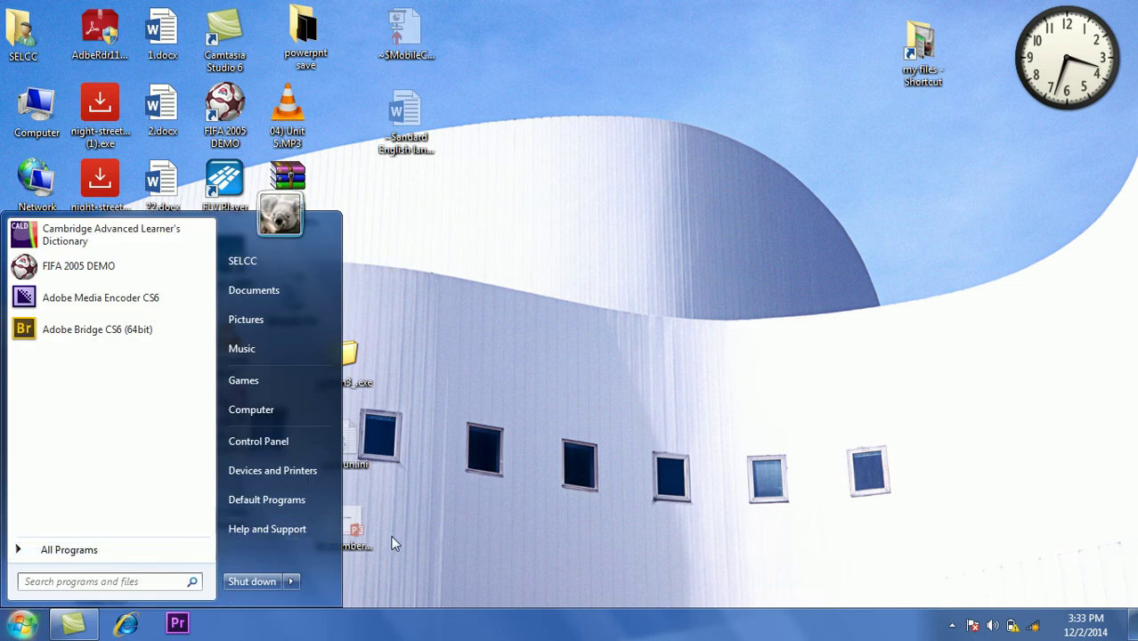
{"action": "left_click", "coordinate": [131, 585]}
{"action": "type", "text": "p"}
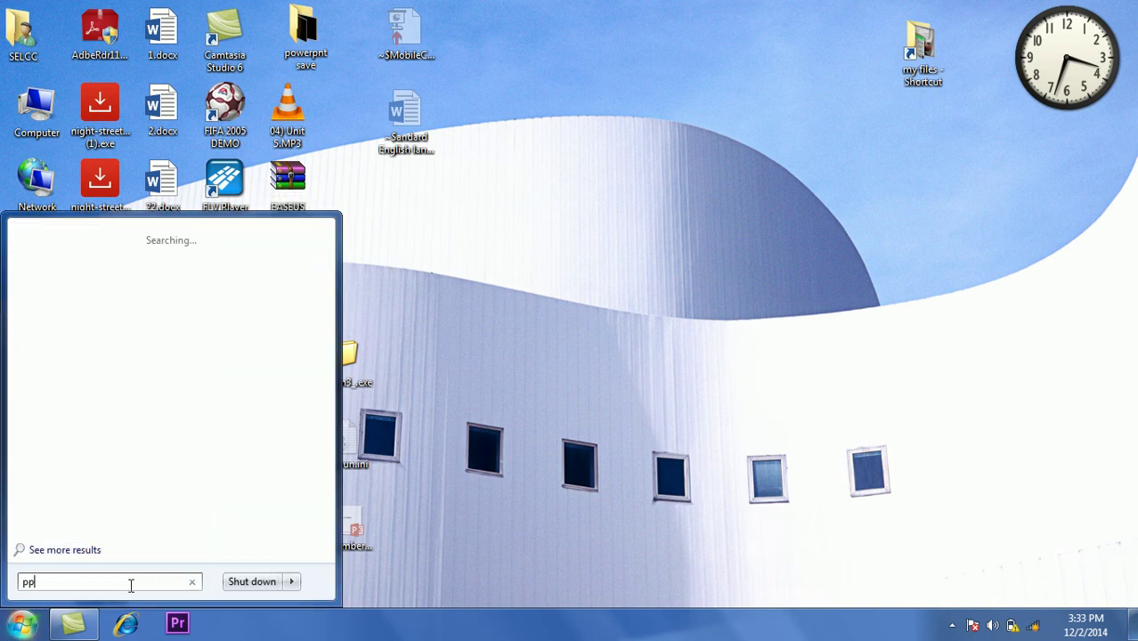
{"action": "type", "text": "ower"}
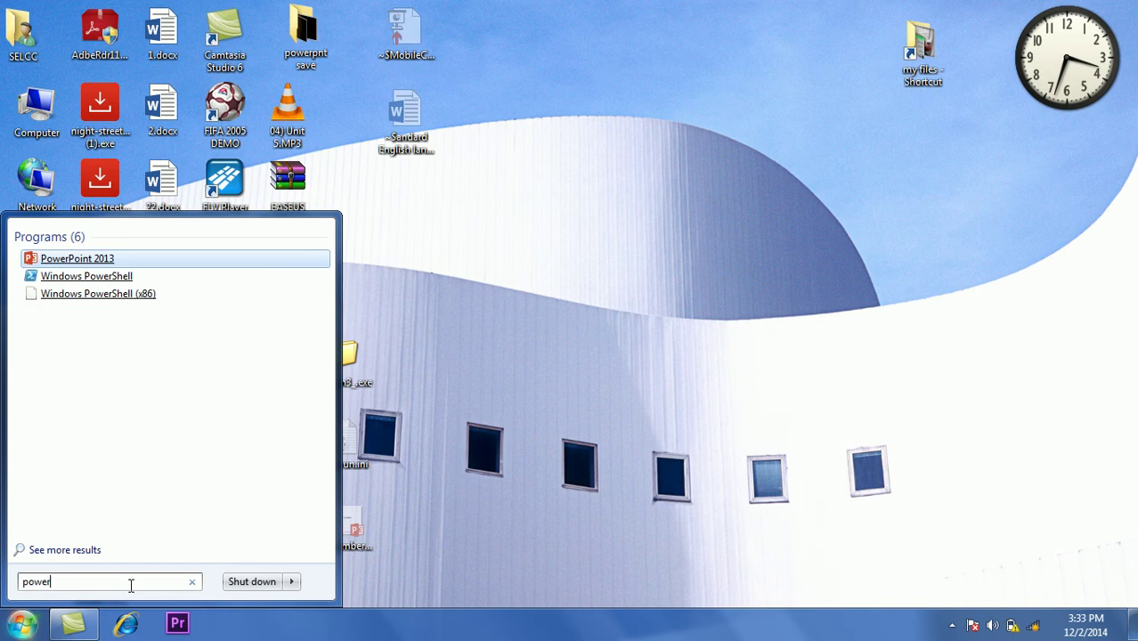
{"action": "left_click", "coordinate": [105, 259]}
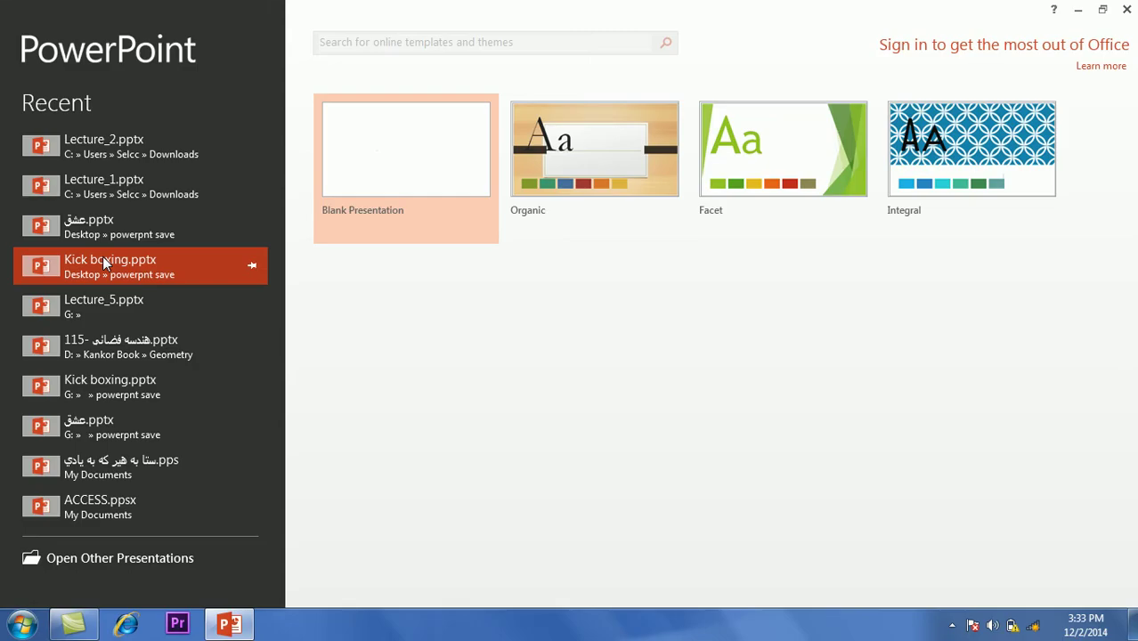
- Close PowerPoint and relaunch it from the Run dialog, retrying after 'powerpoin' isn't found
{"action": "left_click", "coordinate": [1126, 9]}
{"action": "key", "text": "super+r"}
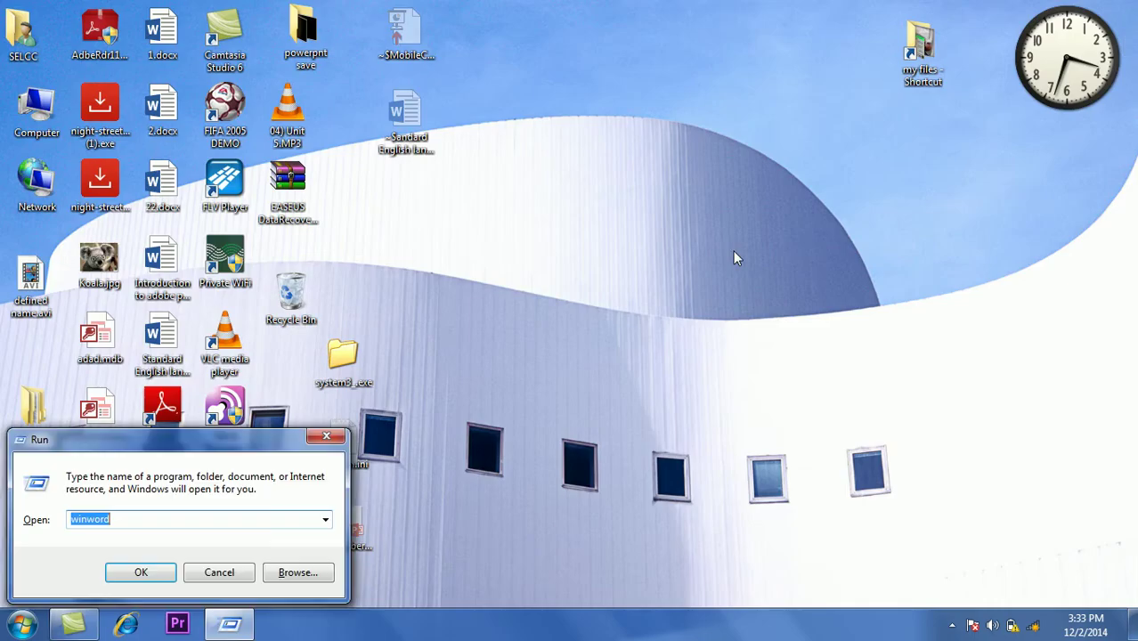
{"action": "type", "text": "powerpoint"}
{"action": "key", "text": "Return"}
{"action": "key", "text": "Return"}
{"action": "key", "text": "Return"}
{"action": "key", "text": "Return"}
{"action": "key", "text": "BackSpace"}
{"action": "type", "text": "power"}
{"action": "key", "text": "Return"}
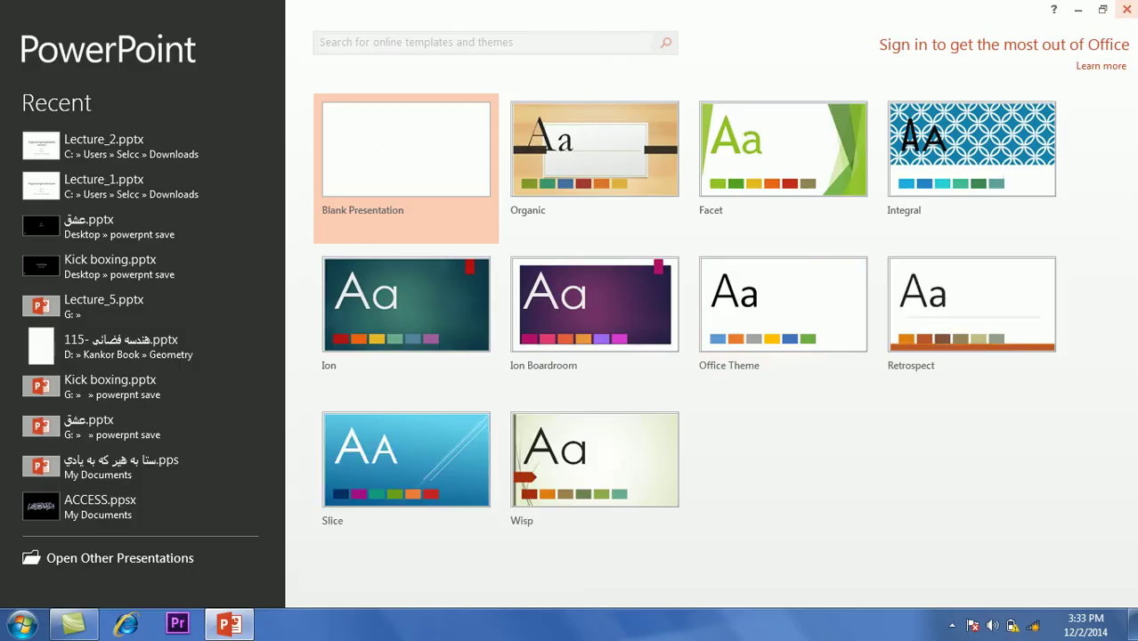
- Close PowerPoint, dismiss the desktop context menu, and show Start > All Programs
{"action": "left_click", "coordinate": [1127, 9]}
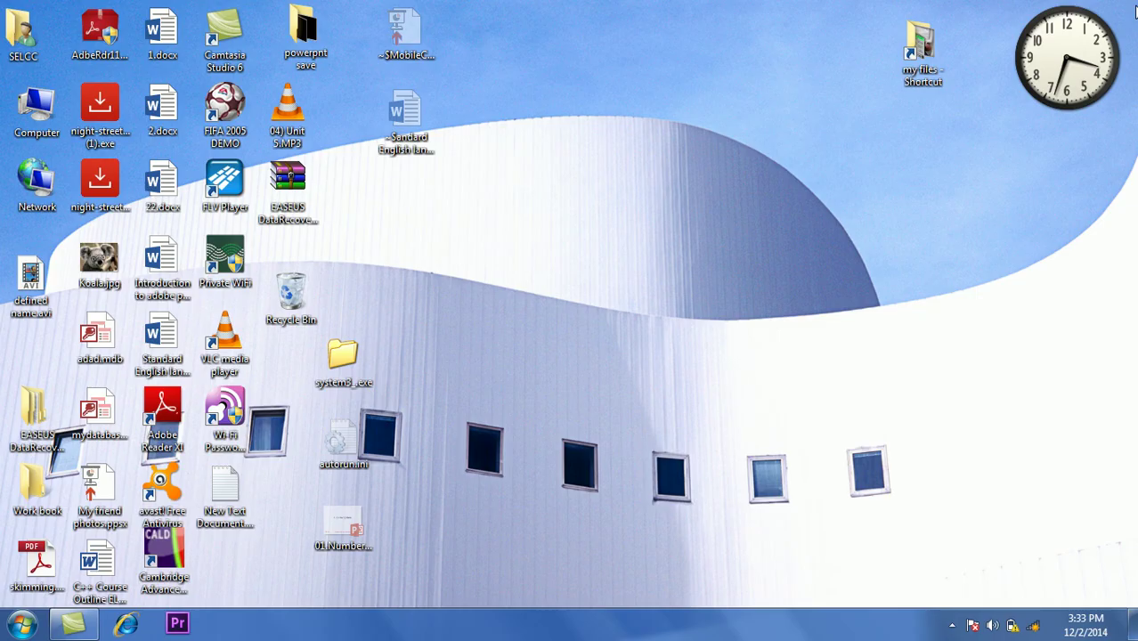
{"action": "right_click", "coordinate": [682, 230]}
{"action": "mouse_move", "coordinate": [740, 449]}
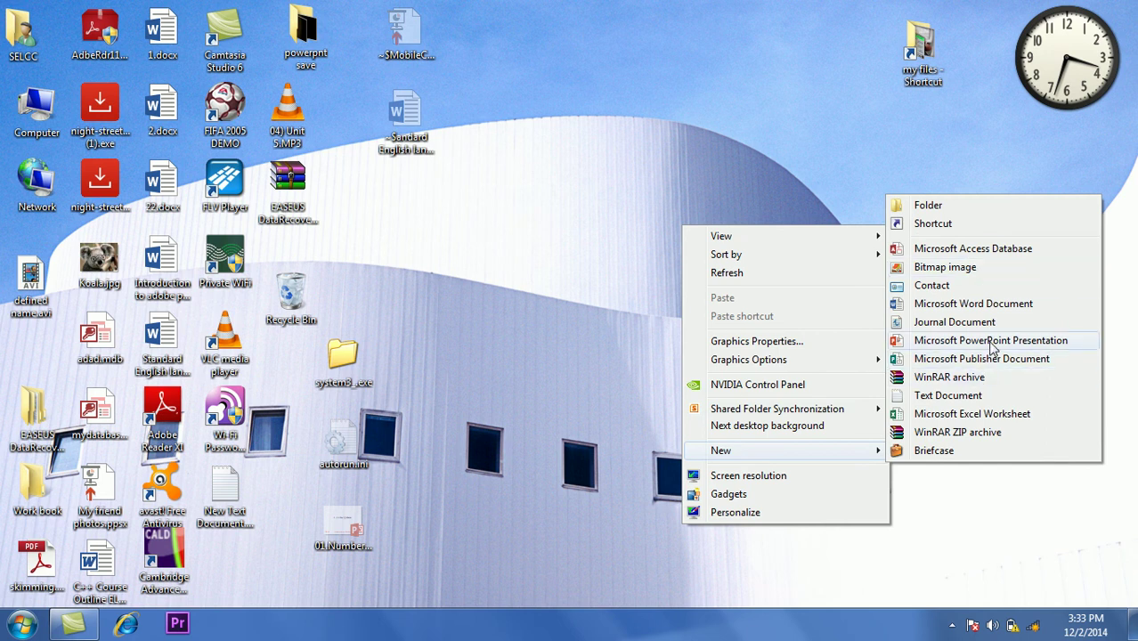
{"action": "left_click", "coordinate": [606, 393]}
{"action": "left_click", "coordinate": [22, 624]}
{"action": "left_click", "coordinate": [130, 554]}
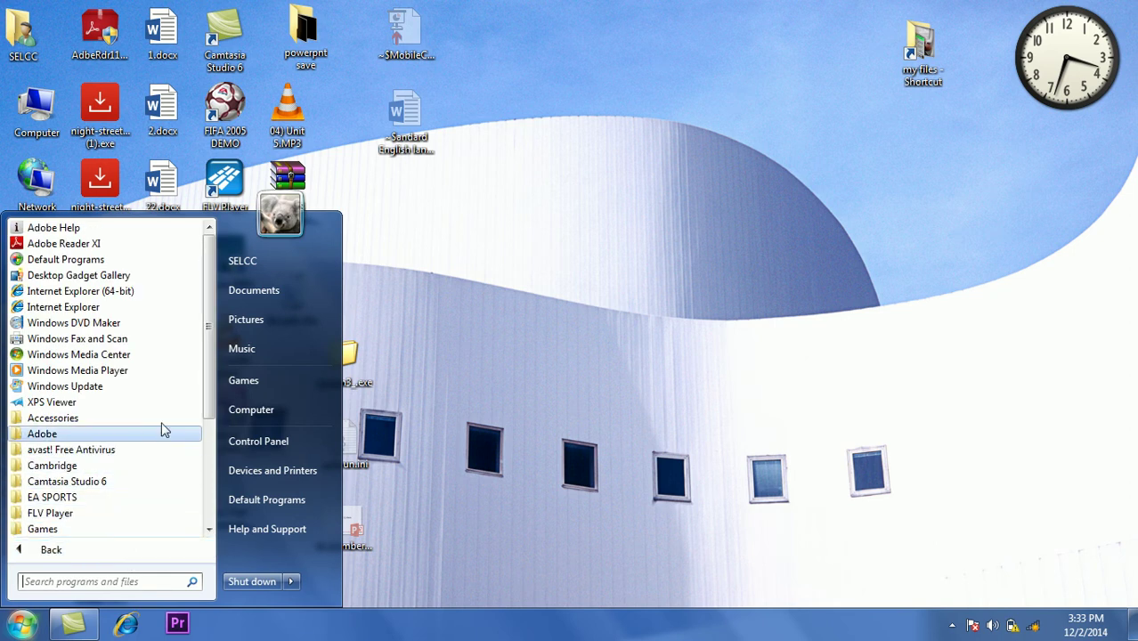
- Locate PowerPoint 2013 inside the Microsoft Office 2013 folder of All Programs
{"action": "left_click", "coordinate": [84, 435]}
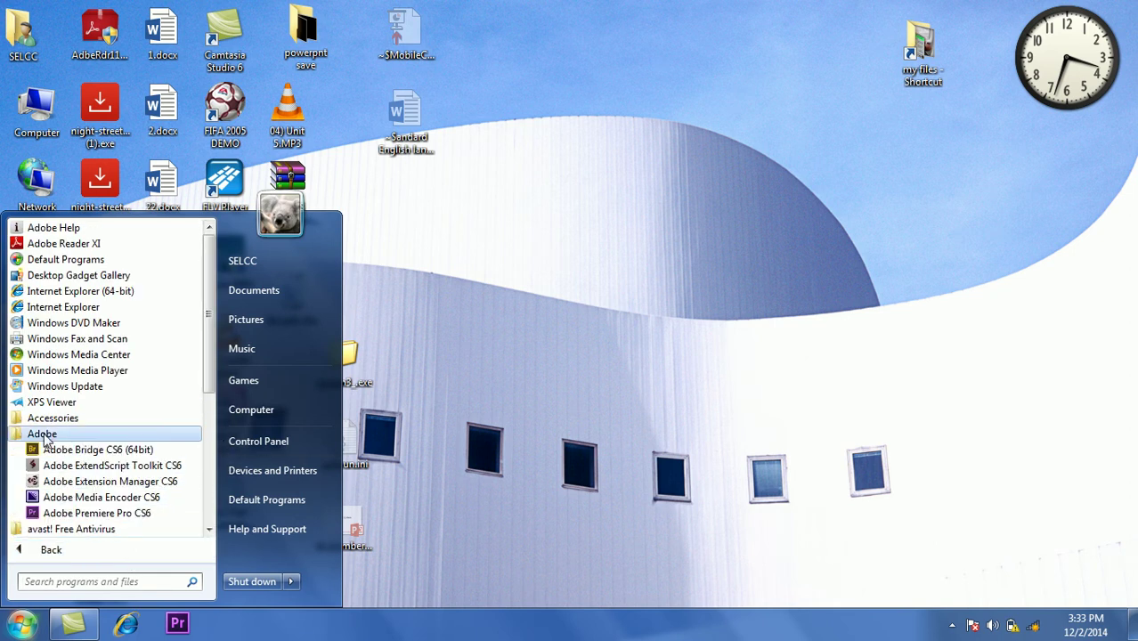
{"action": "left_click", "coordinate": [107, 434]}
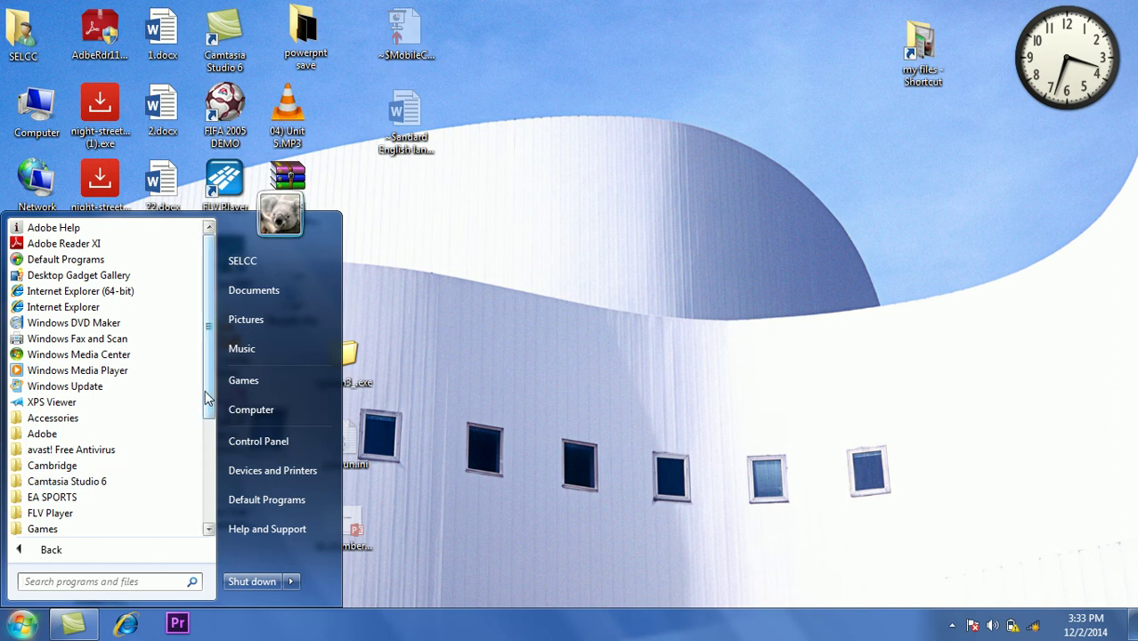
{"action": "left_click_drag", "start_coordinate": [204, 390], "coordinate": [186, 463]}
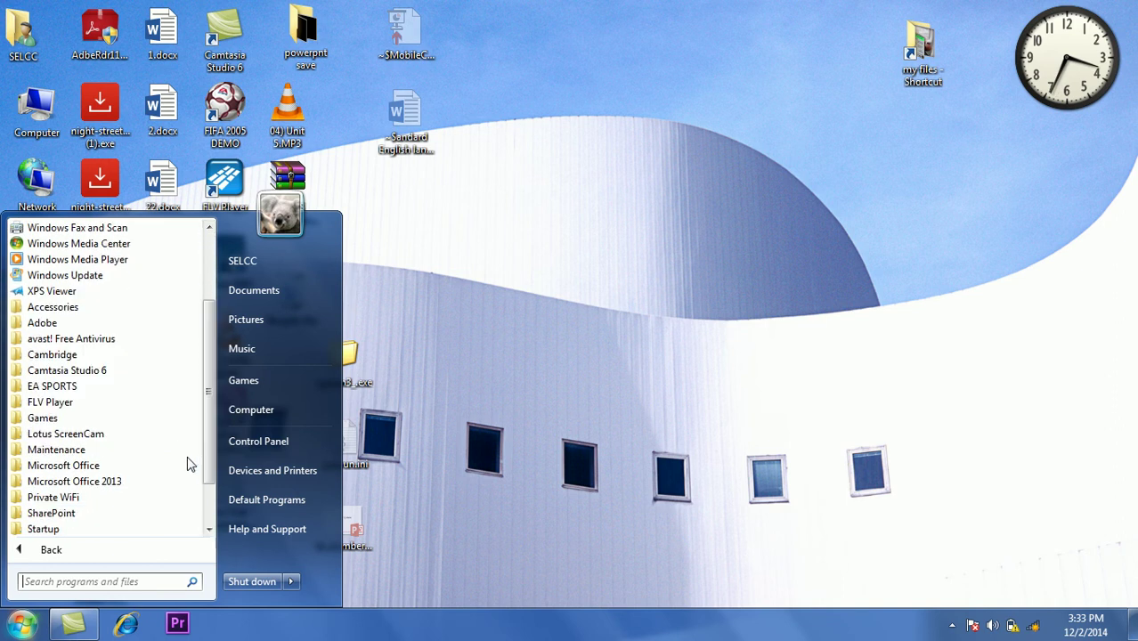
{"action": "left_click", "coordinate": [93, 481]}
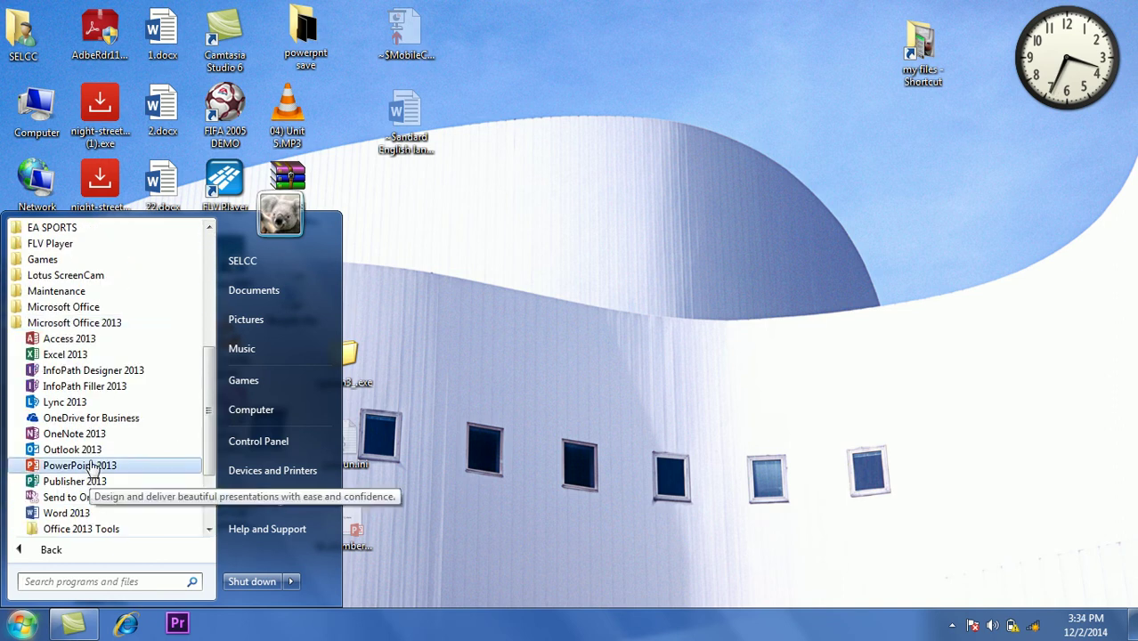
{"action": "left_click", "coordinate": [89, 465]}
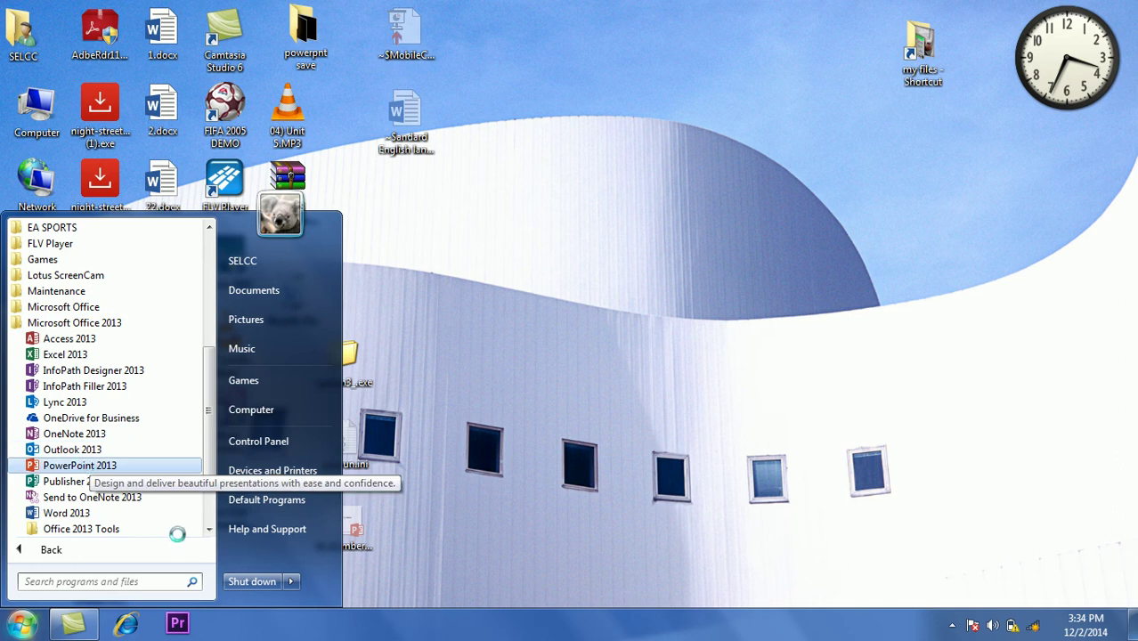
{"action": "key", "text": "Menu"}
{"action": "key", "text": "Escape"}
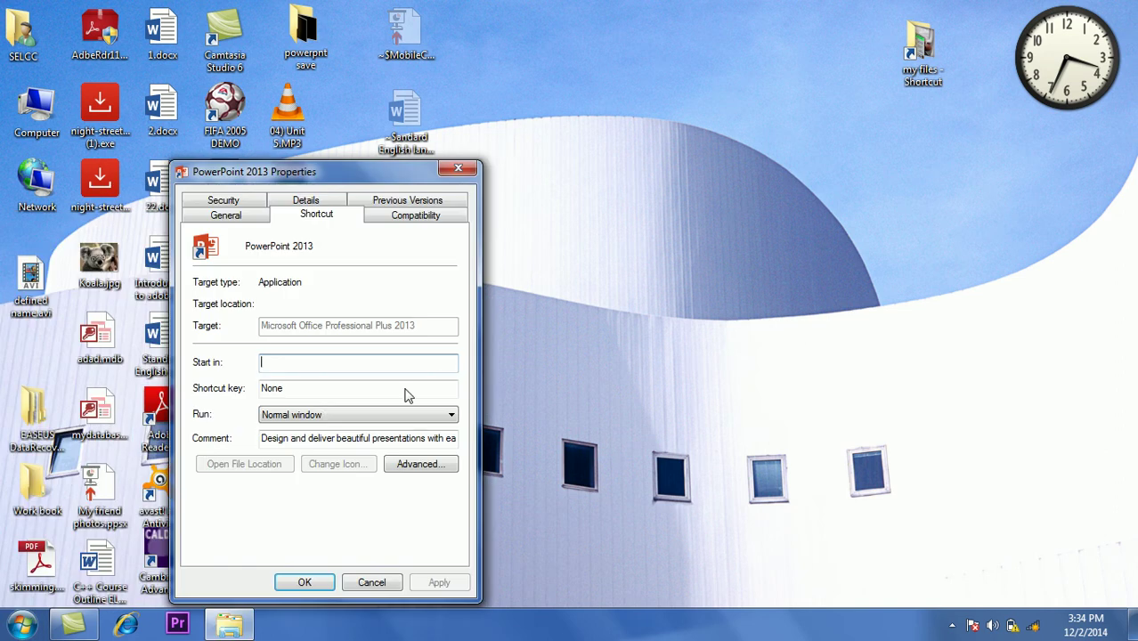
- Open the PowerPoint 2013 shortcut properties, try a Ctrl+Alt shortcut key, then cancel
{"action": "left_click", "coordinate": [311, 396]}
{"action": "key", "text": "ctrl+alt"}
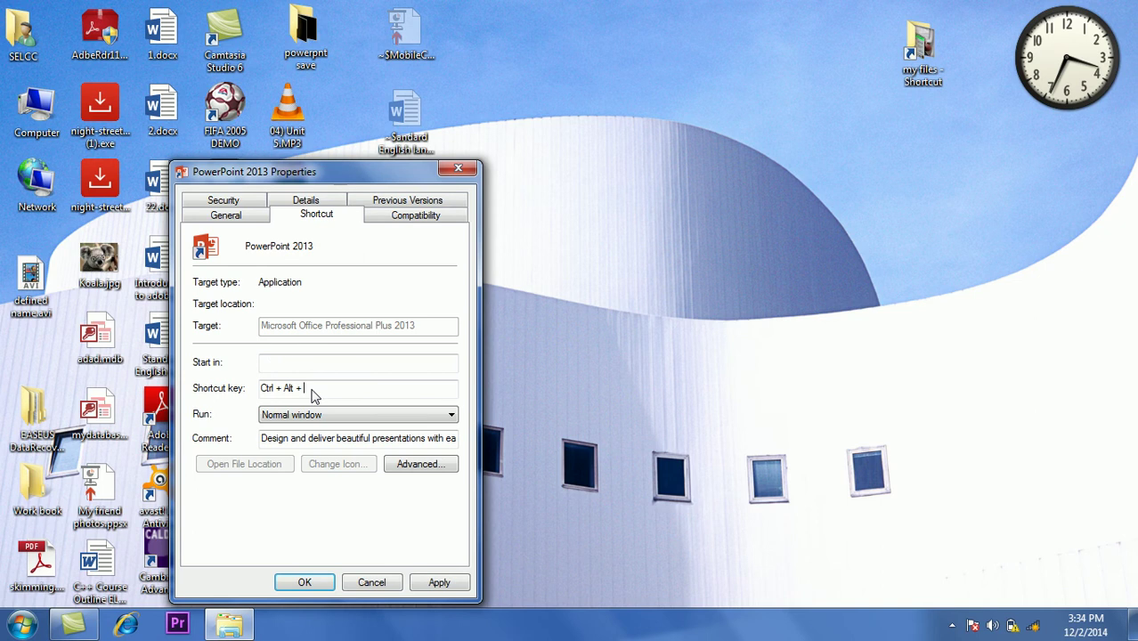
{"action": "left_click", "coordinate": [381, 583]}
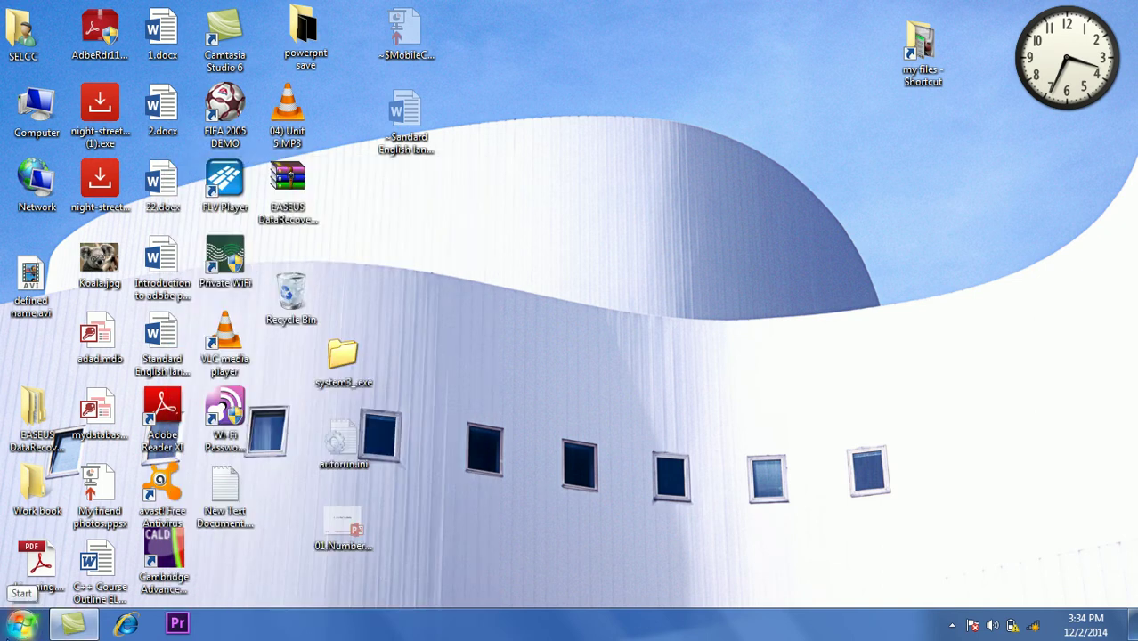
- Run 'cmd' from the Run dialog and select the Standard English language.docx desktop icon
{"action": "key", "text": "super"}
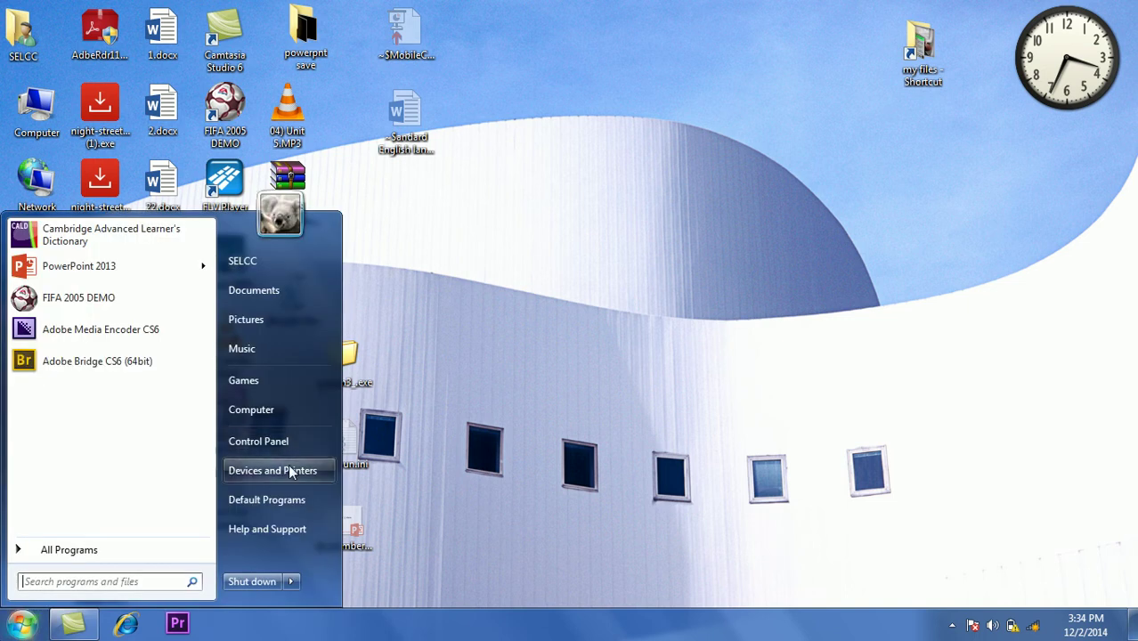
{"action": "key", "text": "super+r"}
{"action": "type", "text": "m"}
{"action": "key", "text": "Escape"}
{"action": "key", "text": "BackSpace"}
{"action": "type", "text": "cmd"}
{"action": "key", "text": "Return"}
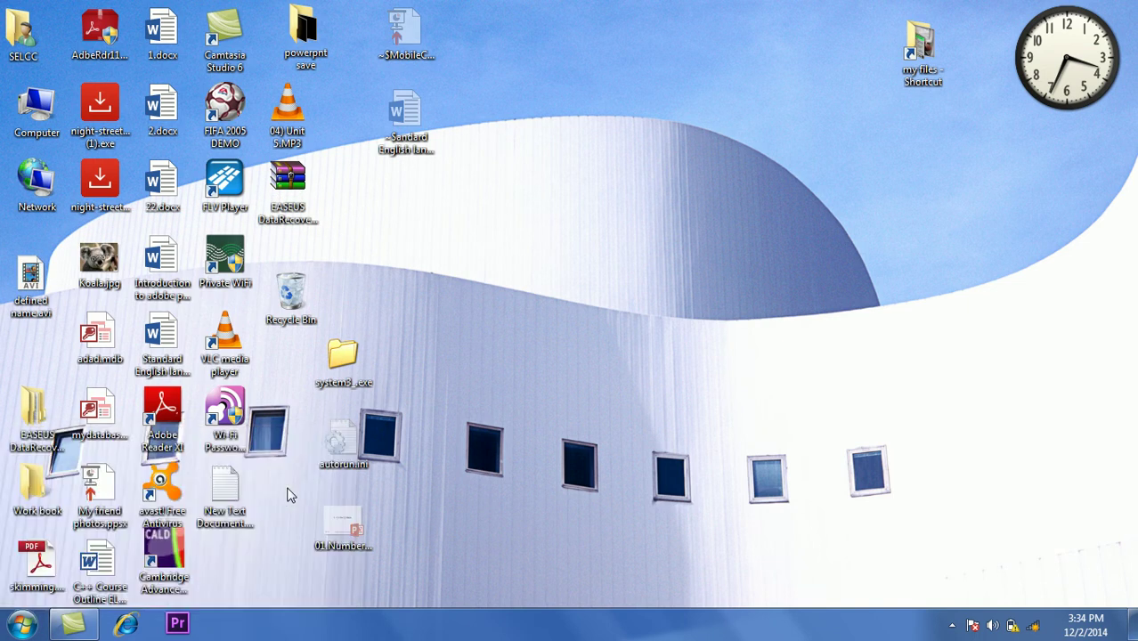
{"action": "key", "text": "s"}
{"action": "key", "text": "t"}
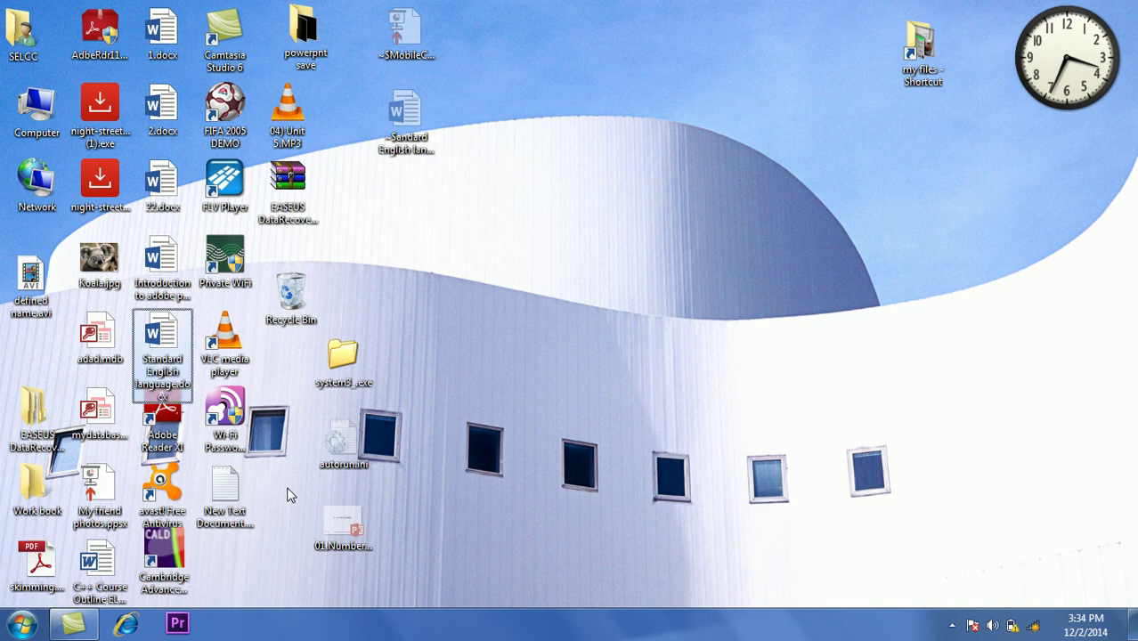
- Open and cancel the Run dialog, then refresh the desktop
{"action": "left_click", "coordinate": [22, 625]}
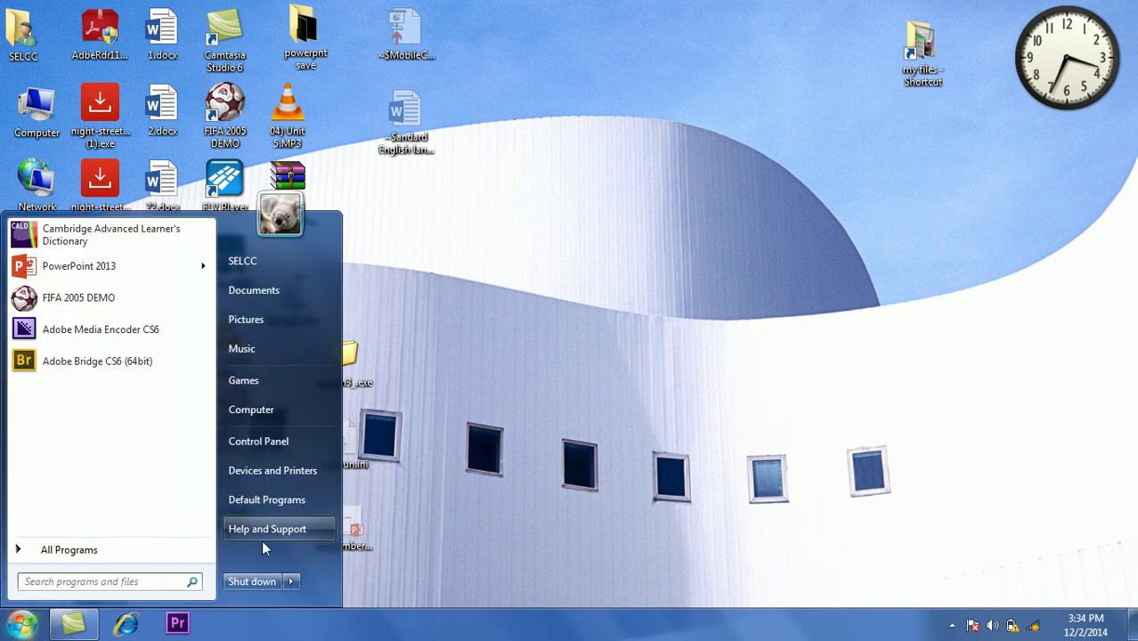
{"action": "key", "text": "super+r"}
{"action": "type", "text": "c"}
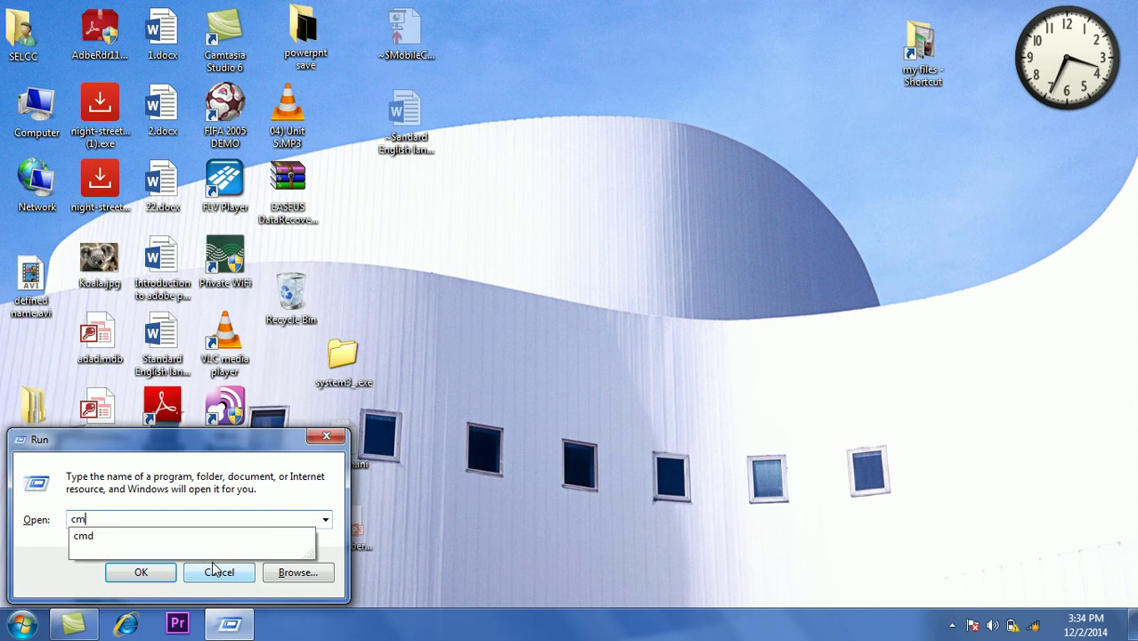
{"action": "left_click", "coordinate": [213, 567]}
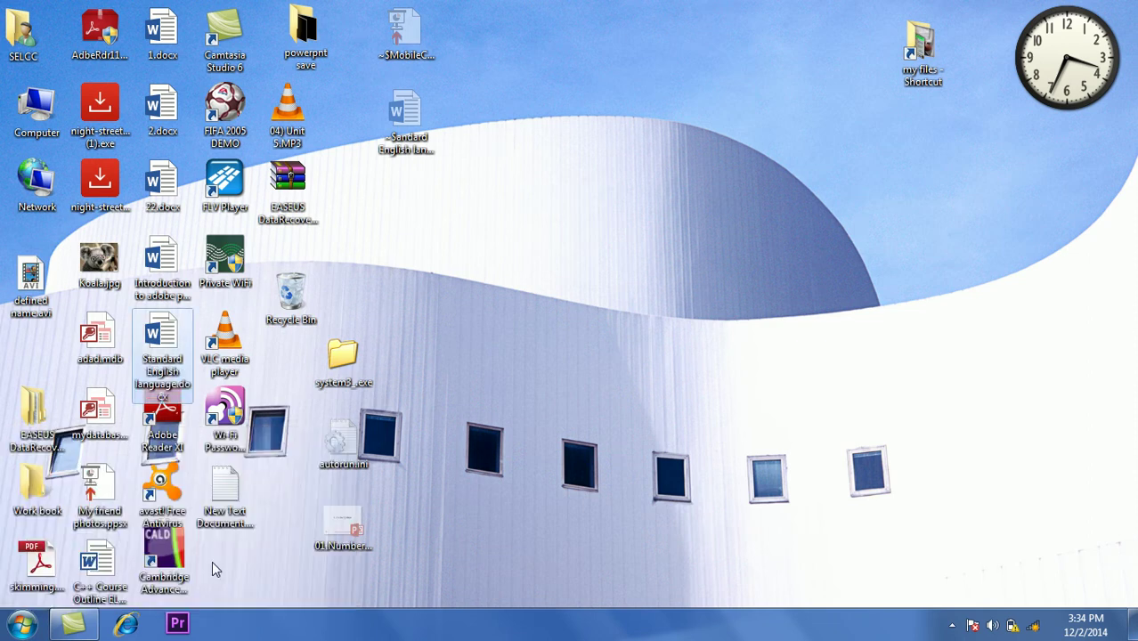
{"action": "right_click", "coordinate": [618, 222]}
{"action": "left_click", "coordinate": [663, 269]}
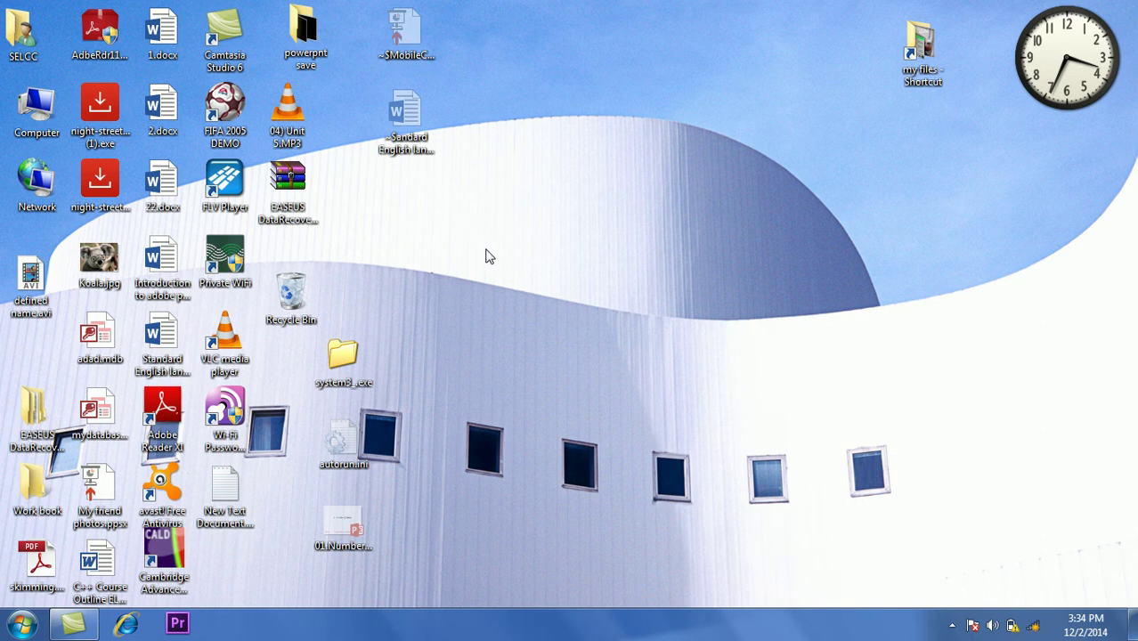
- Launch PowerPoint 2013 by running powerpnt from the Windows Run prompt
{"action": "left_click", "coordinate": [20, 623]}
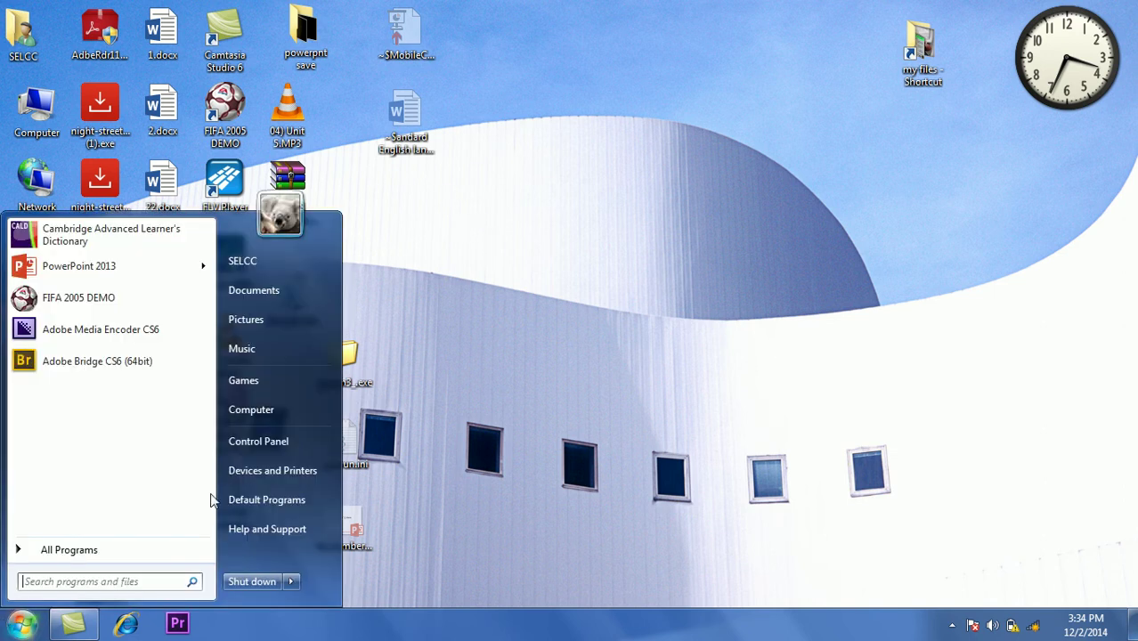
{"action": "left_click", "coordinate": [496, 510]}
{"action": "key", "text": "super+r"}
{"action": "type", "text": "powerpnt"}
{"action": "key", "text": "Return"}
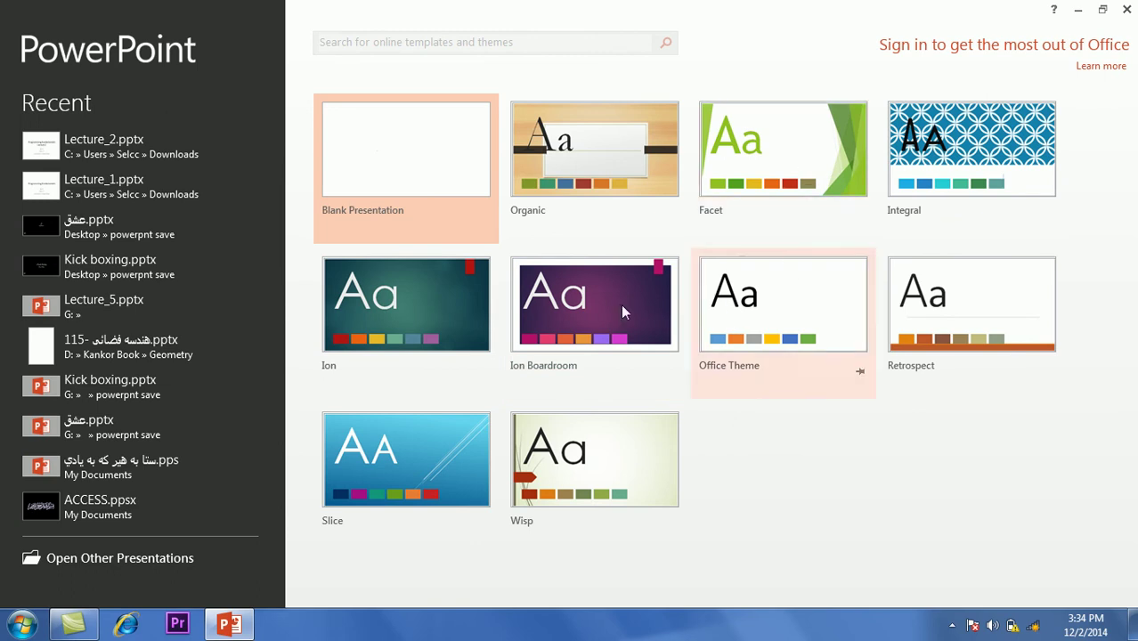
- Preview the teal, orange and purple Ion Boardroom variants, then create a purple deck
{"action": "left_click", "coordinate": [580, 322]}
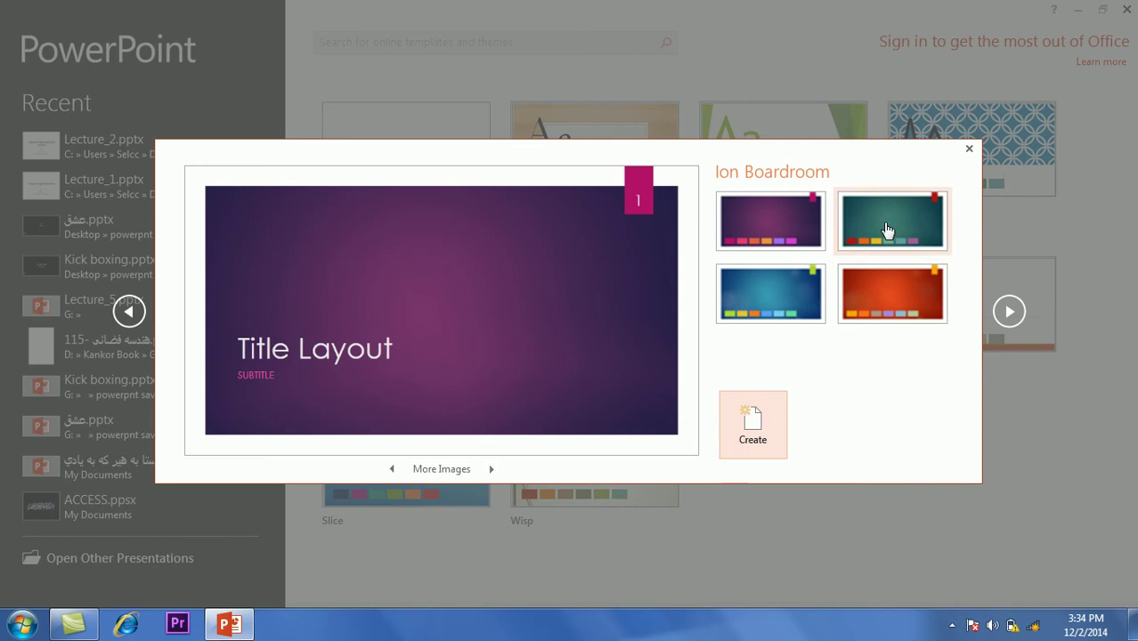
{"action": "left_click", "coordinate": [883, 222]}
{"action": "left_click", "coordinate": [881, 309]}
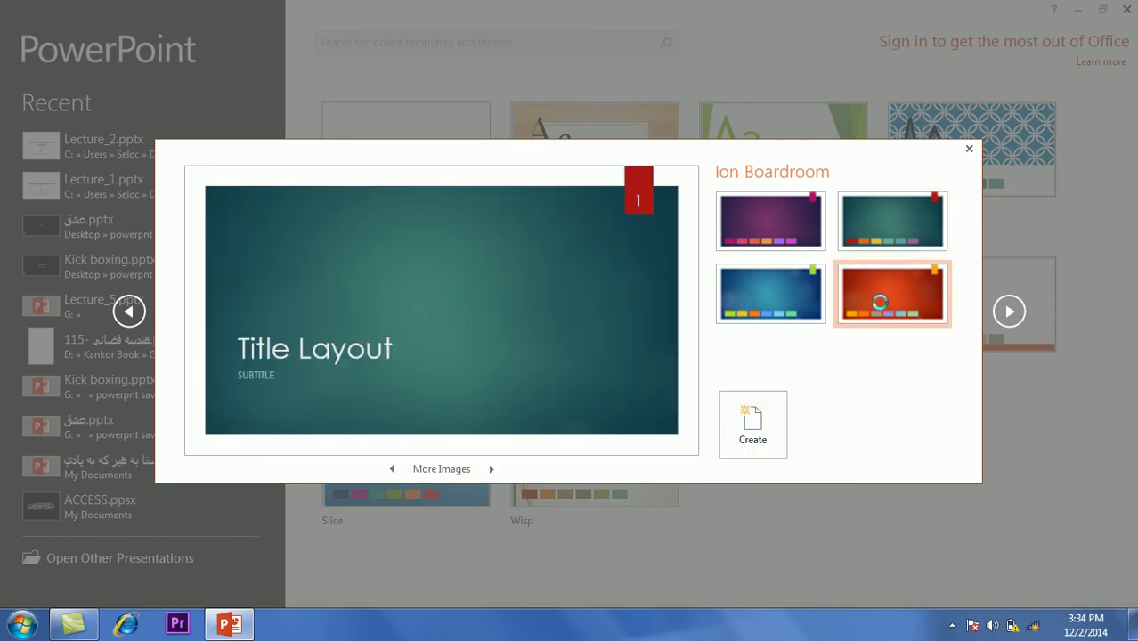
{"action": "left_click", "coordinate": [799, 228]}
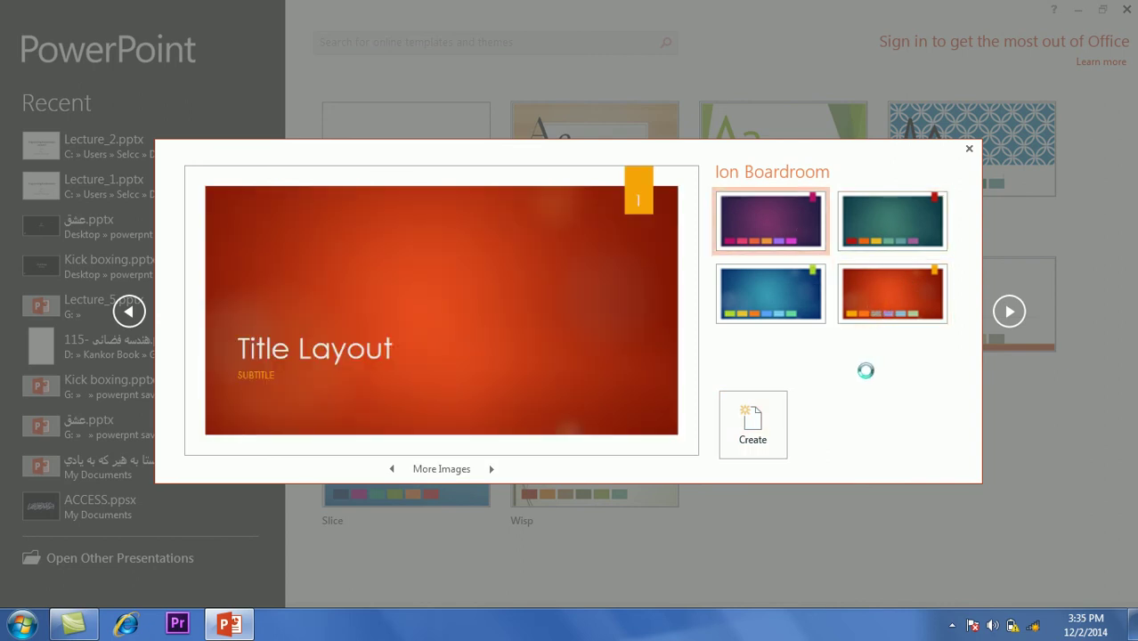
{"action": "left_click", "coordinate": [754, 424]}
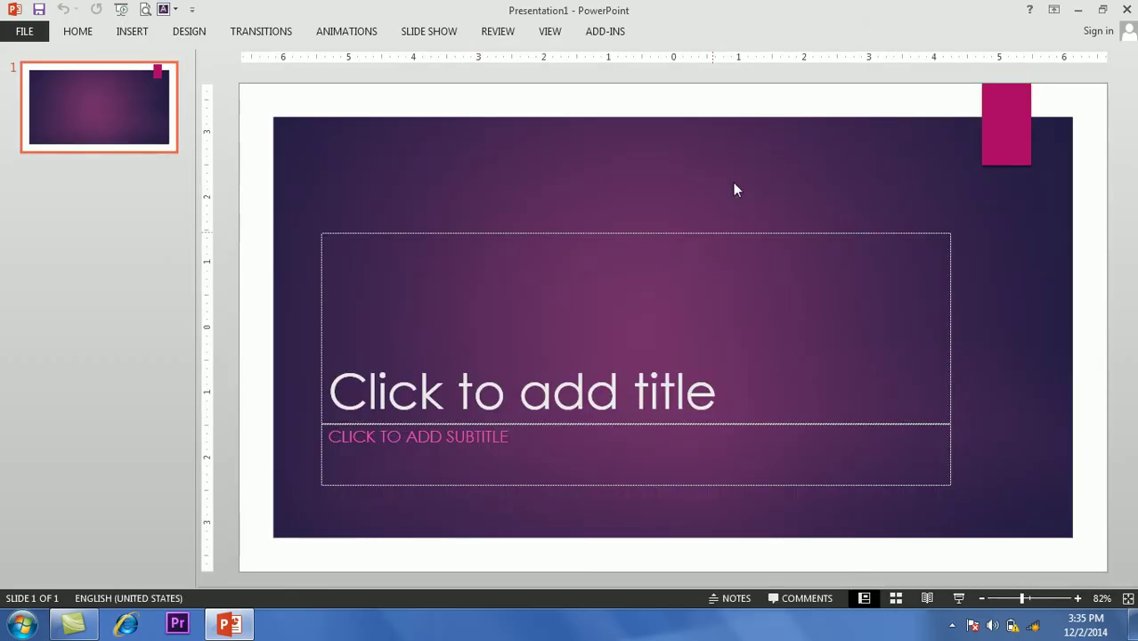
- Close the new presentation and relaunch PowerPoint from the Run prompt
{"action": "left_click", "coordinate": [1127, 8]}
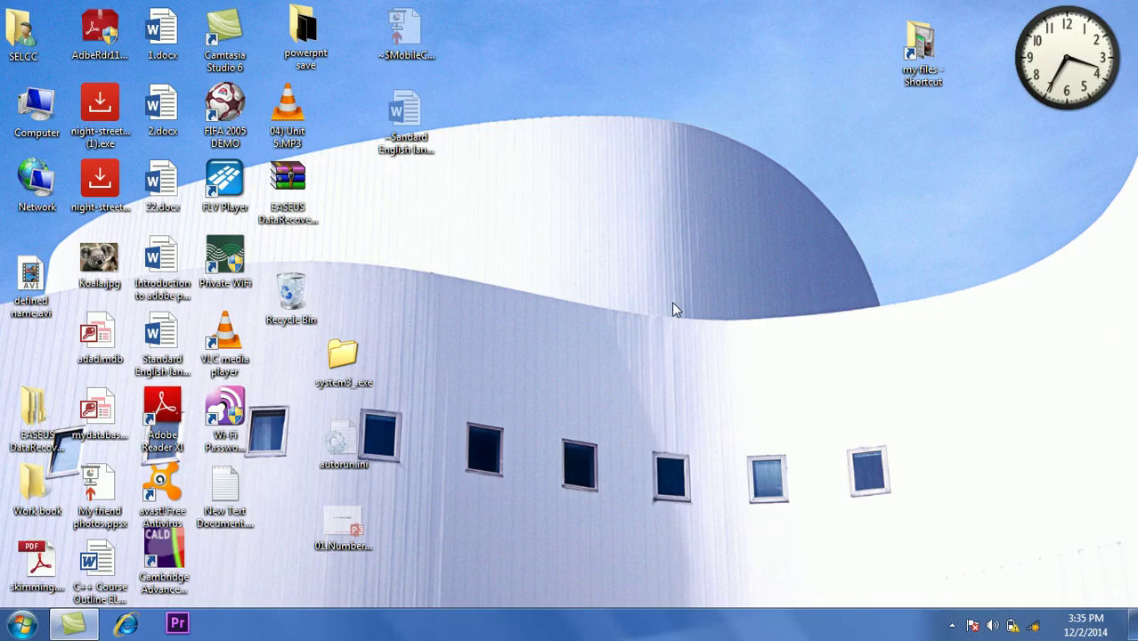
{"action": "key", "text": "super+r"}
{"action": "key", "text": "Return"}
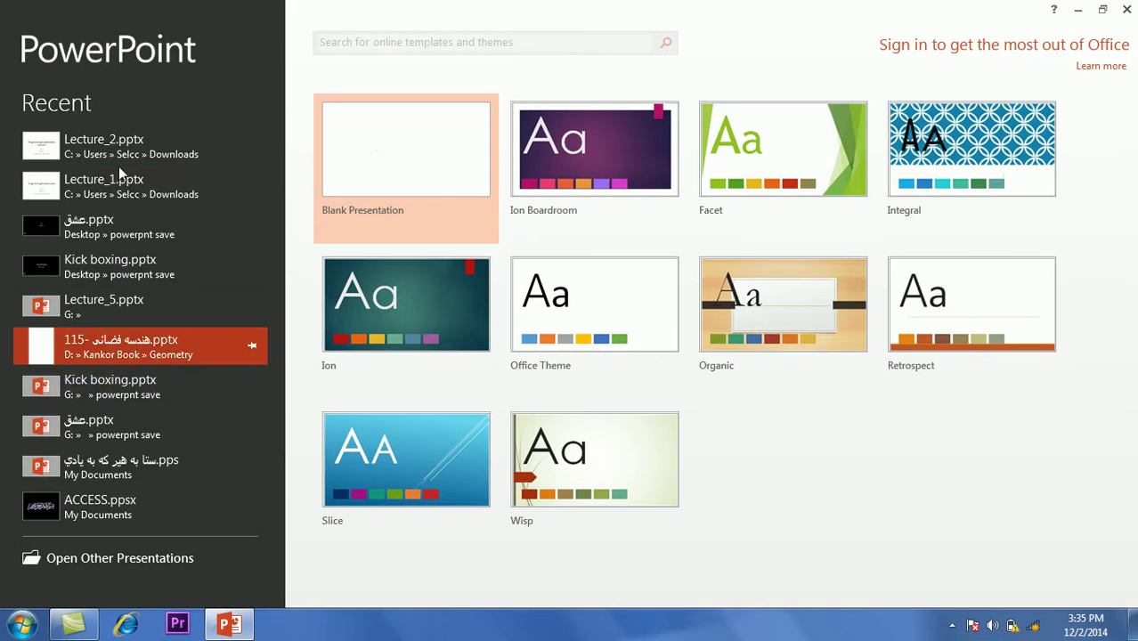
- Open عشق.pptx from Recent, play and end its slide show, then close PowerPoint
{"action": "left_click", "coordinate": [122, 262]}
{"action": "left_click", "coordinate": [113, 236]}
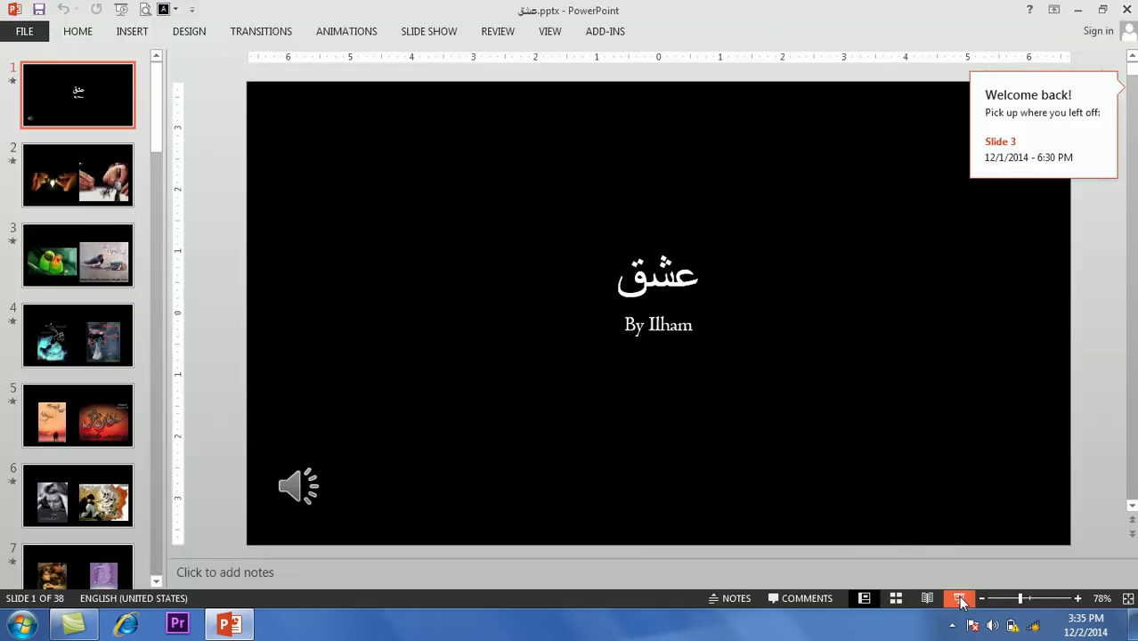
{"action": "left_click", "coordinate": [961, 602]}
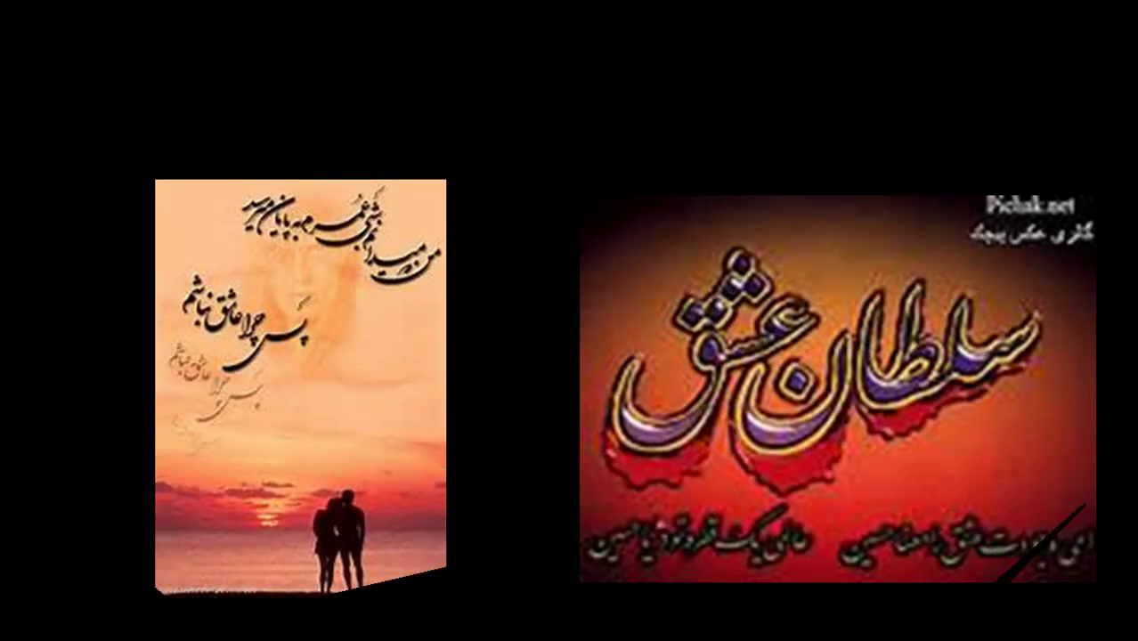
{"action": "key", "text": "Escape"}
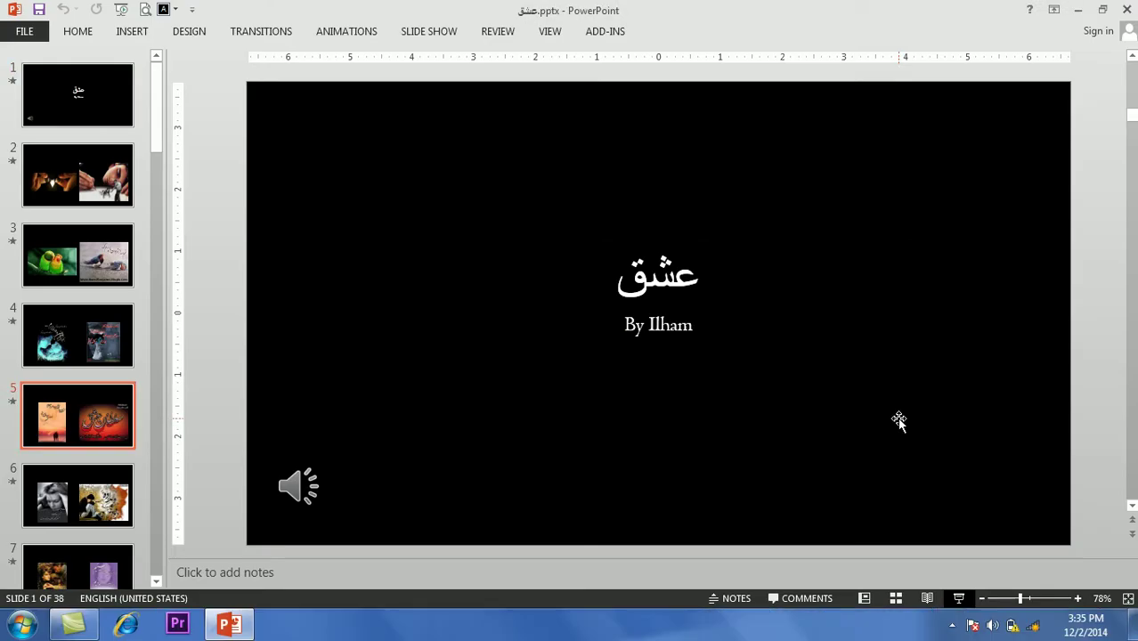
{"action": "left_click", "coordinate": [1129, 10]}
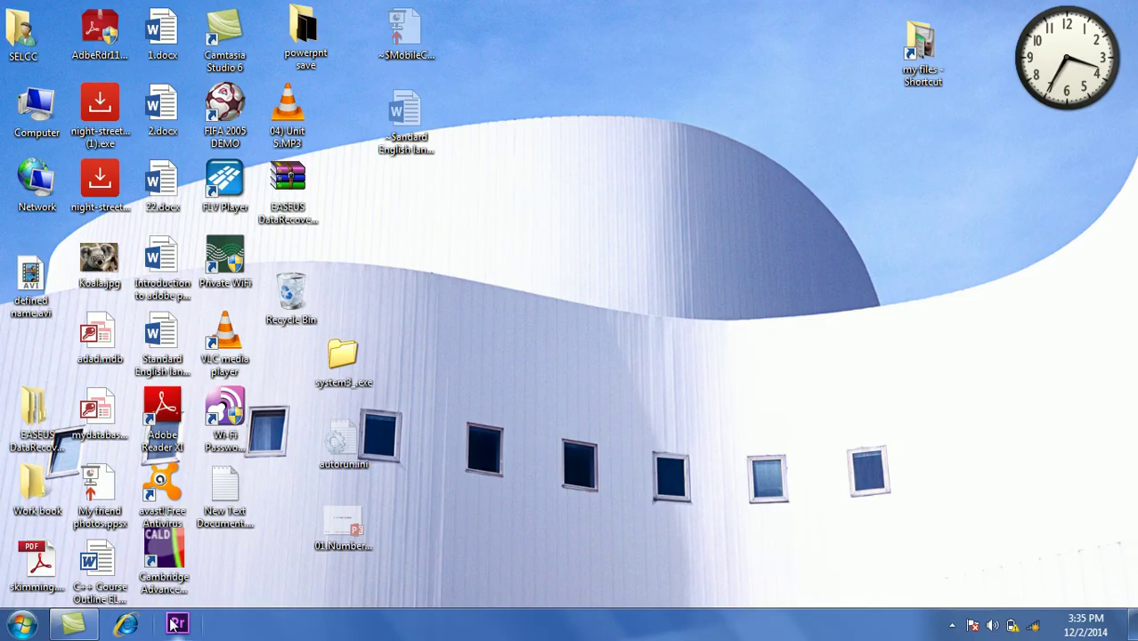
- Relaunch PowerPoint 2013 from the Windows Run prompt
{"action": "left_click", "coordinate": [20, 627]}
{"action": "key", "text": "super+r"}
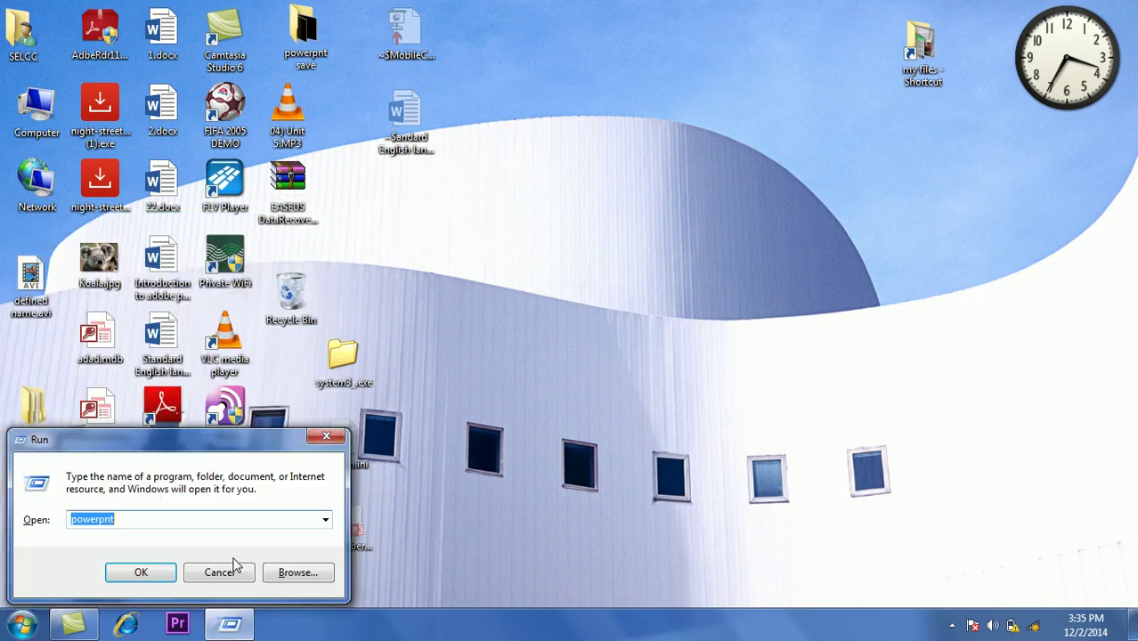
{"action": "key", "text": "Return"}
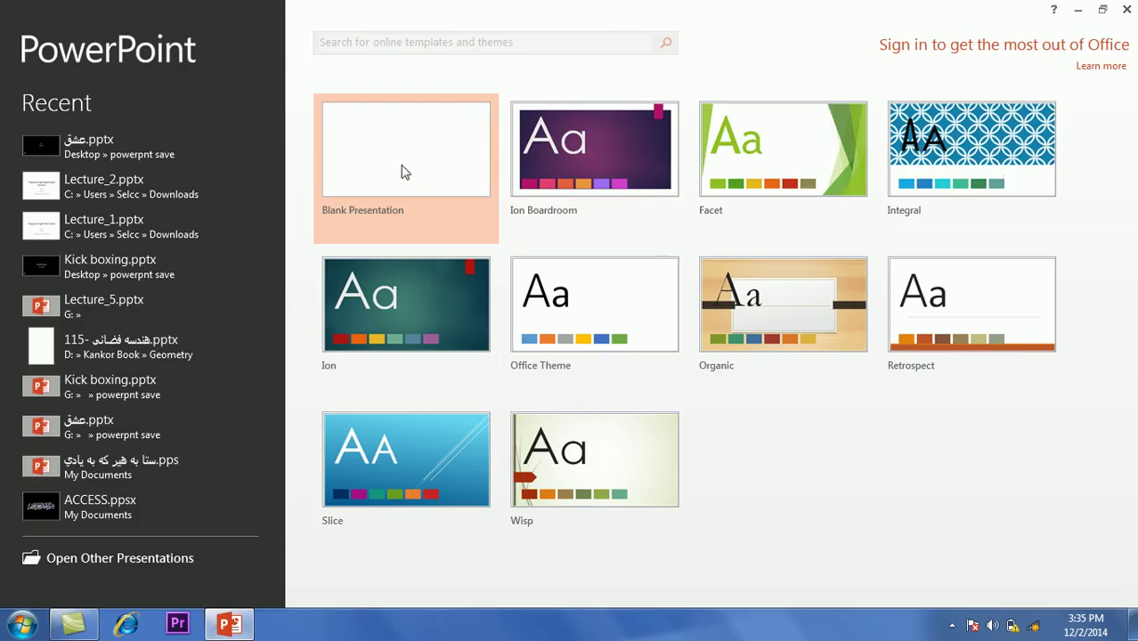
- Create a blank presentation and set the ribbon to Show Tabs and Commands
{"action": "left_click", "coordinate": [402, 171]}
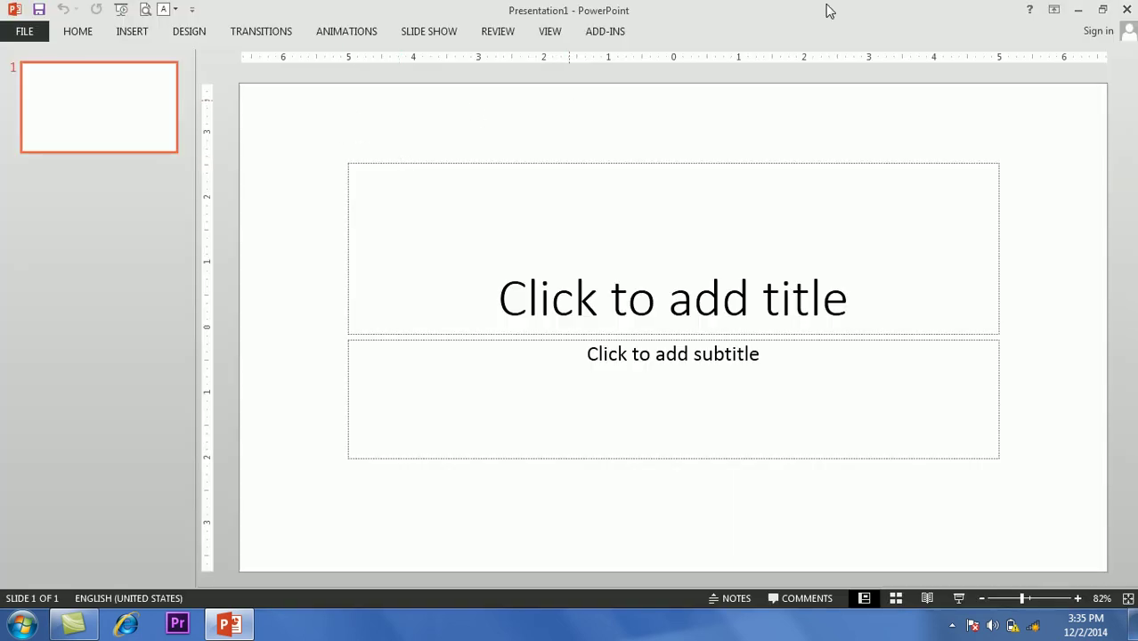
{"action": "left_click", "coordinate": [1056, 9]}
{"action": "left_click", "coordinate": [1002, 130]}
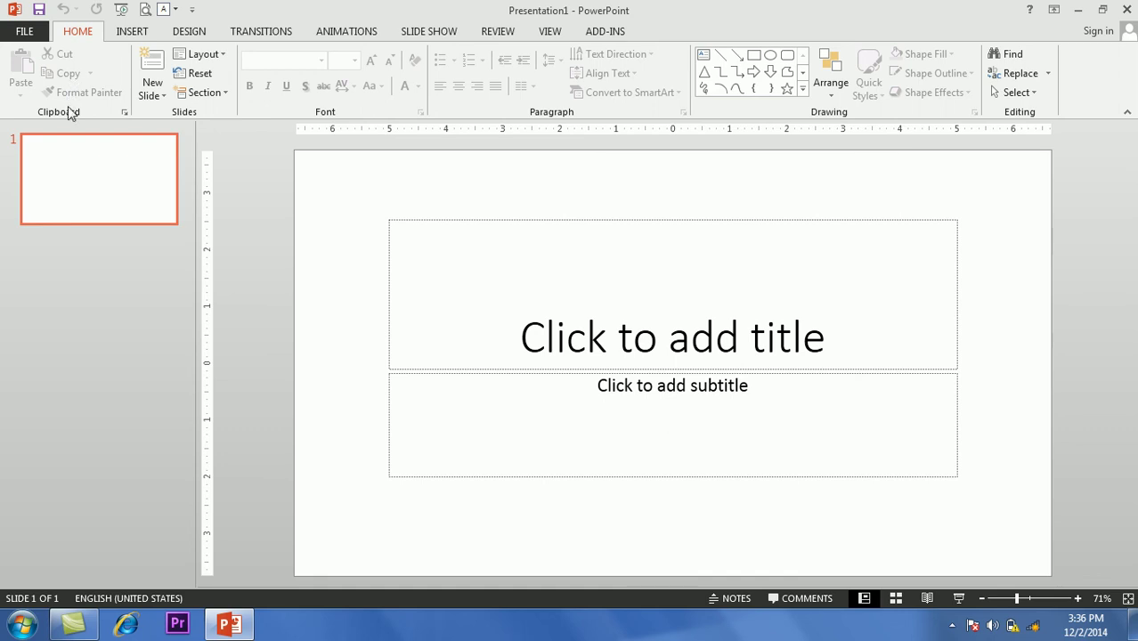
- Enter the title 'welcome to powerpnt' and make it bold at 80 pt
{"action": "left_click", "coordinate": [614, 316]}
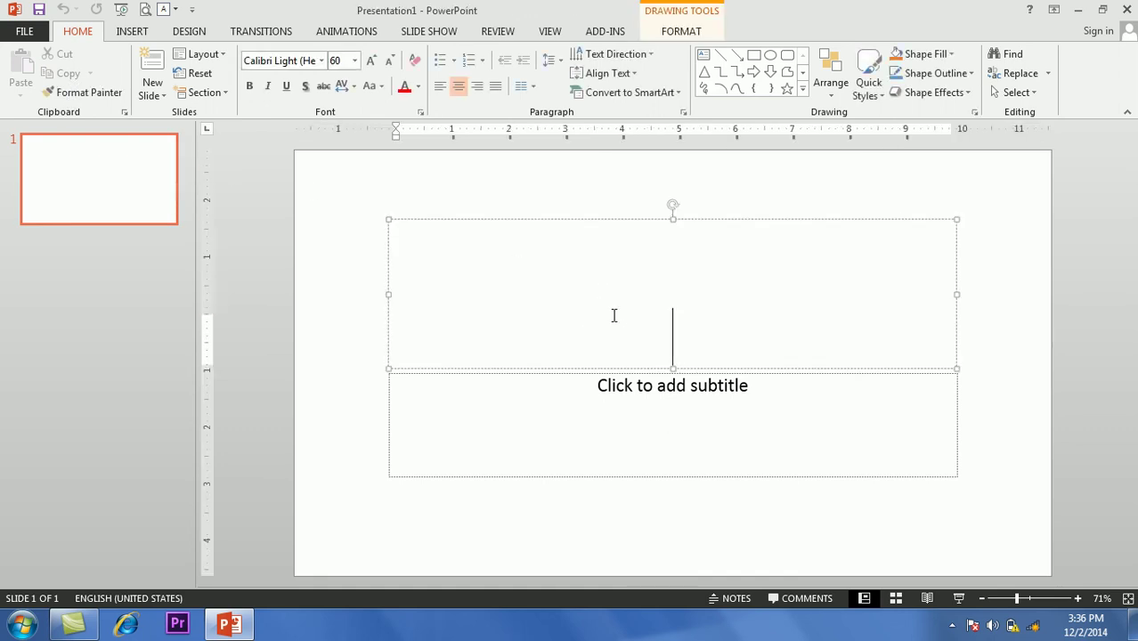
{"action": "type", "text": "welcome to powerpnt"}
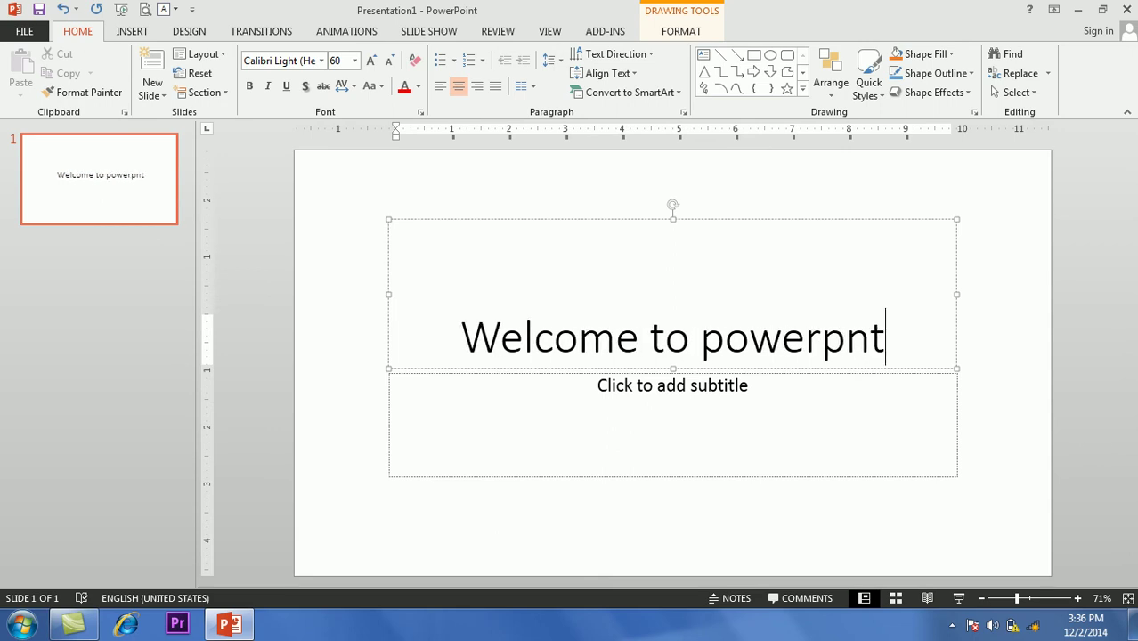
{"action": "left_click_drag", "start_coordinate": [888, 333], "coordinate": [585, 352]}
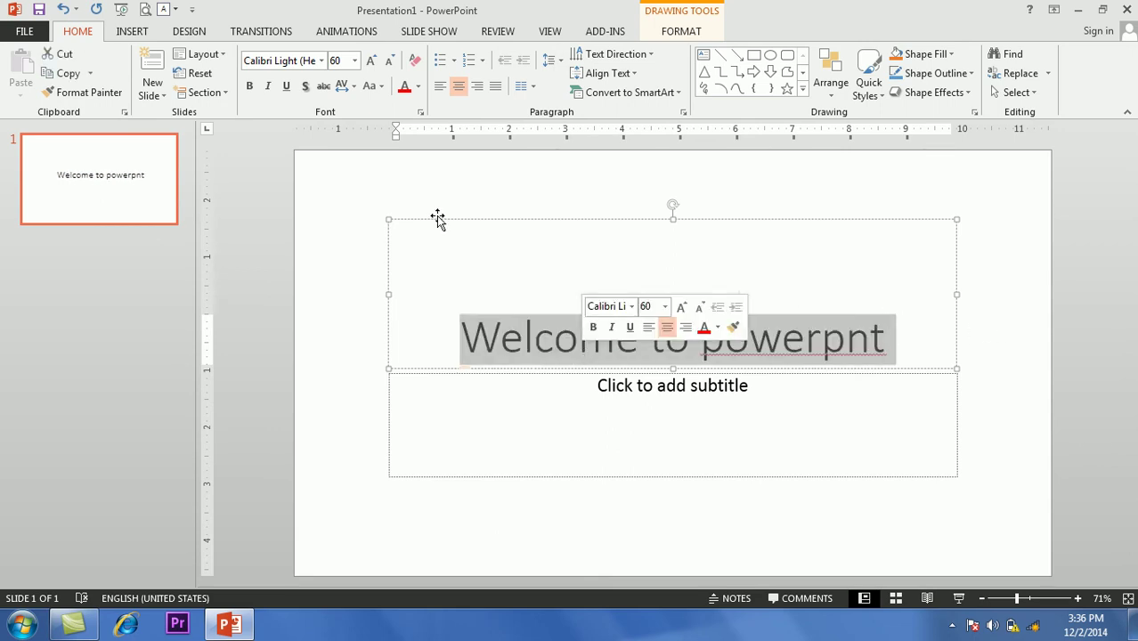
{"action": "left_click", "coordinate": [250, 85]}
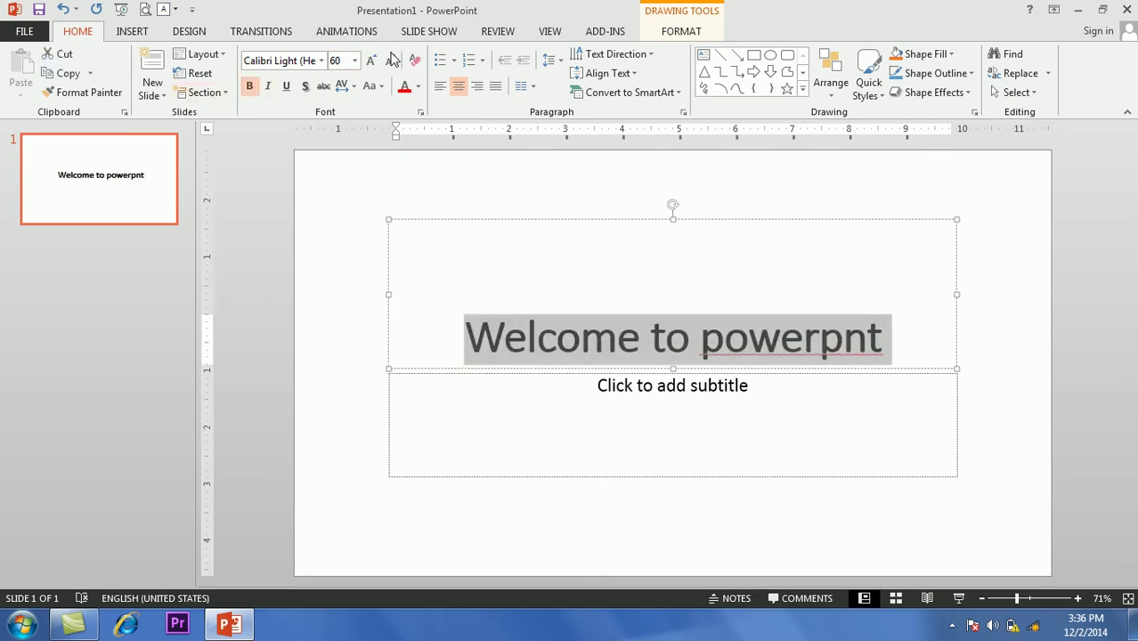
{"action": "left_click", "coordinate": [372, 62]}
{"action": "left_click", "coordinate": [372, 62]}
{"action": "left_click", "coordinate": [372, 62]}
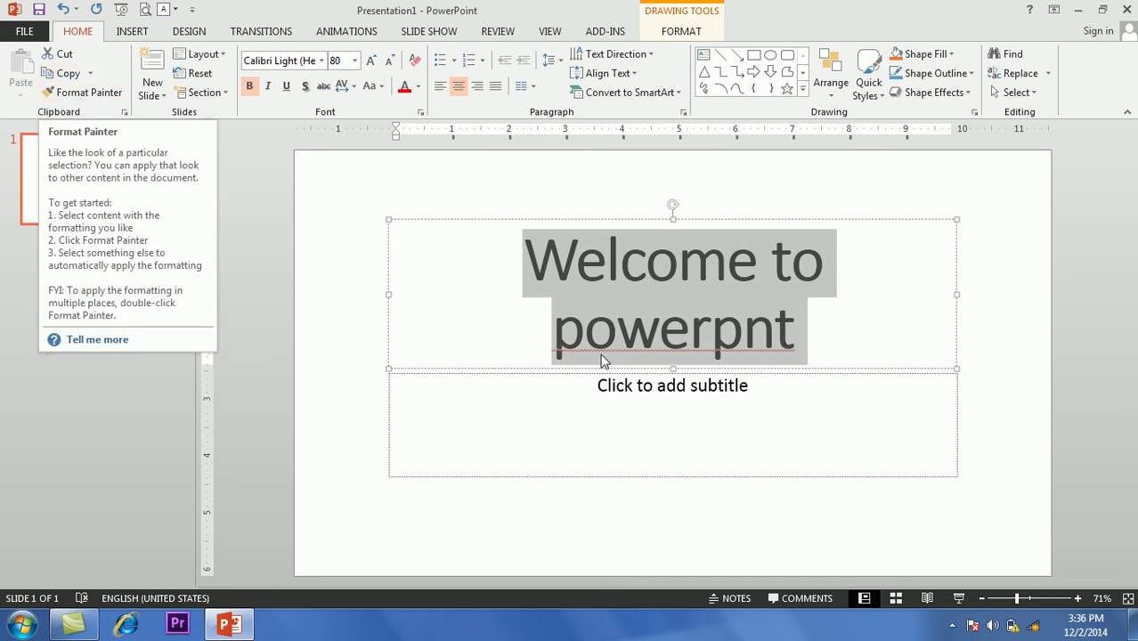
- Enter the subtitle 'Hi its my first class'
{"action": "left_click", "coordinate": [619, 409]}
{"action": "type", "text": "wel"}
{"action": "key", "text": "BackSpace"}
{"action": "key", "text": "BackSpace"}
{"action": "key", "text": "BackSpace"}
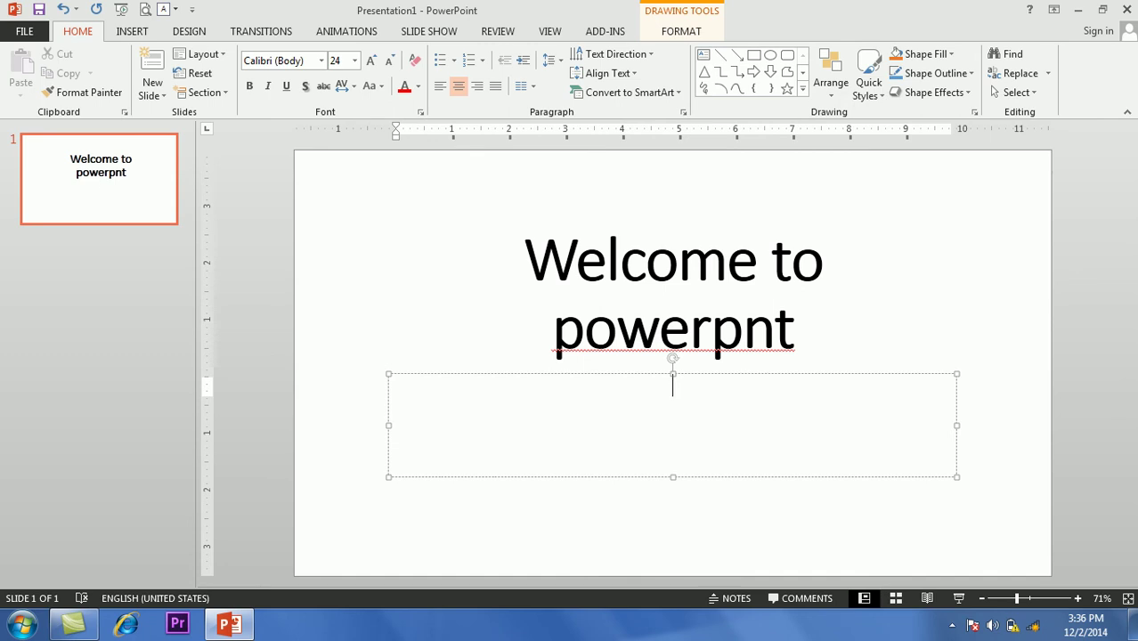
{"action": "key", "text": "BackSpace"}
{"action": "type", "text": "Hi its my first class"}
- Give the title text a shadow and red font colour
{"action": "left_click", "coordinate": [782, 312]}
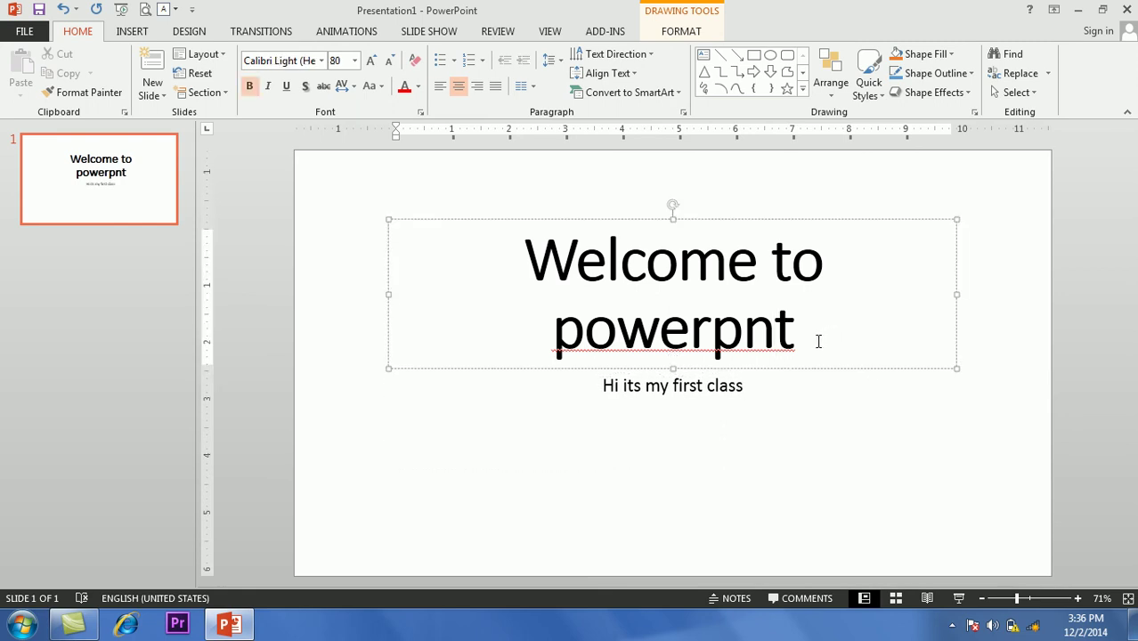
{"action": "left_click_drag", "start_coordinate": [820, 336], "coordinate": [526, 258]}
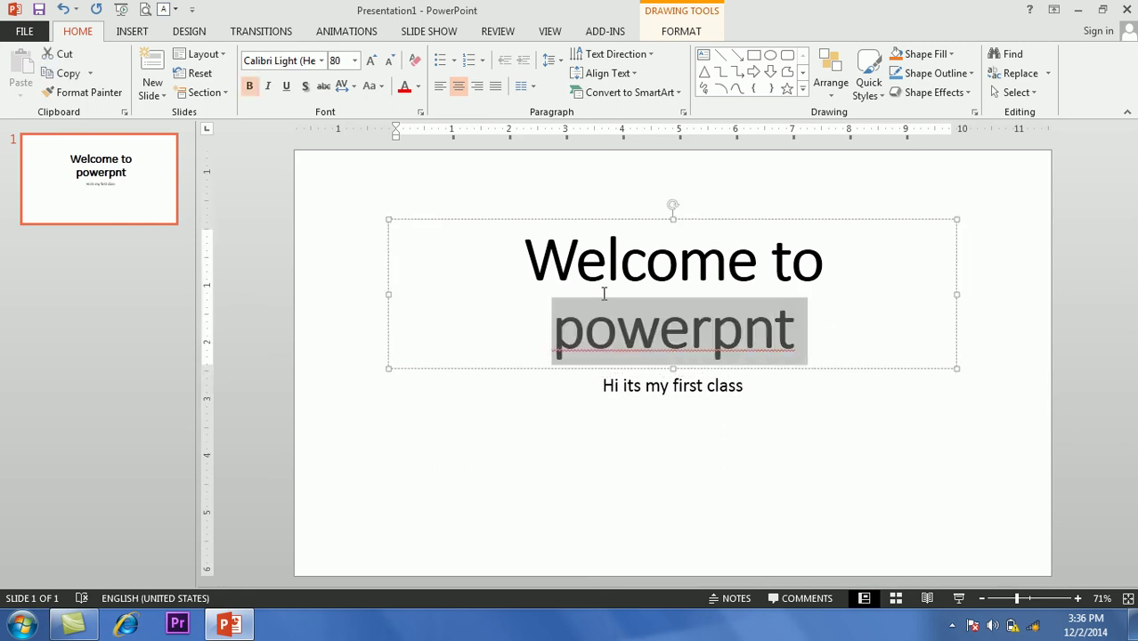
{"action": "left_click", "coordinate": [305, 86]}
{"action": "left_click", "coordinate": [404, 86]}
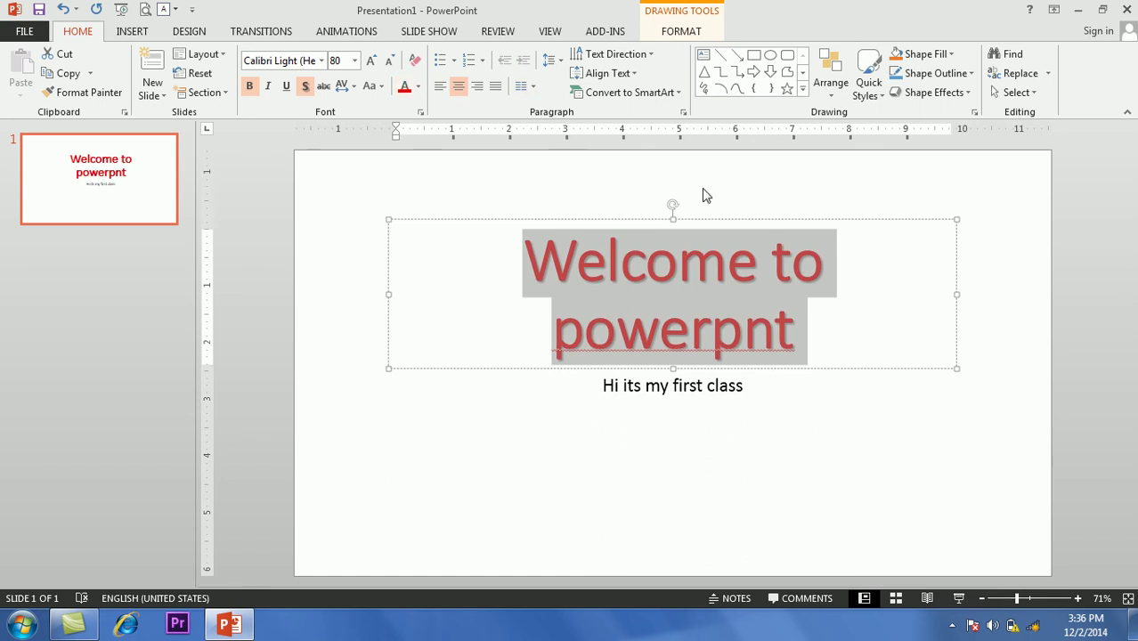
- Copy the title's formatting onto the subtitle with Format Painter
{"action": "left_click", "coordinate": [82, 92]}
{"action": "left_click_drag", "start_coordinate": [738, 394], "coordinate": [602, 417]}
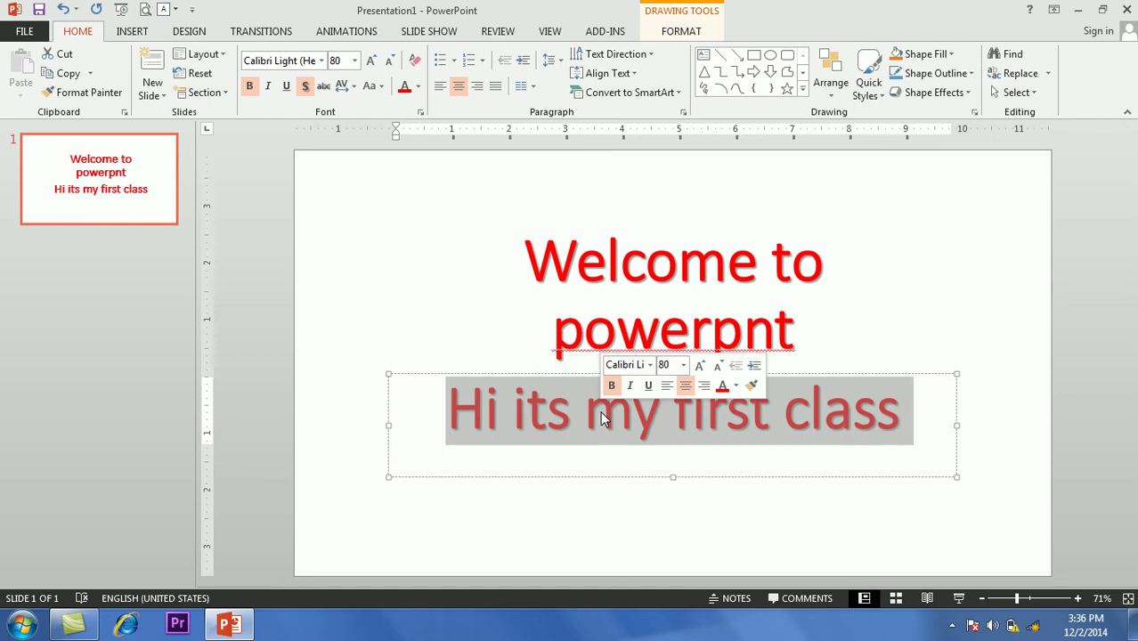
{"action": "left_click", "coordinate": [588, 321]}
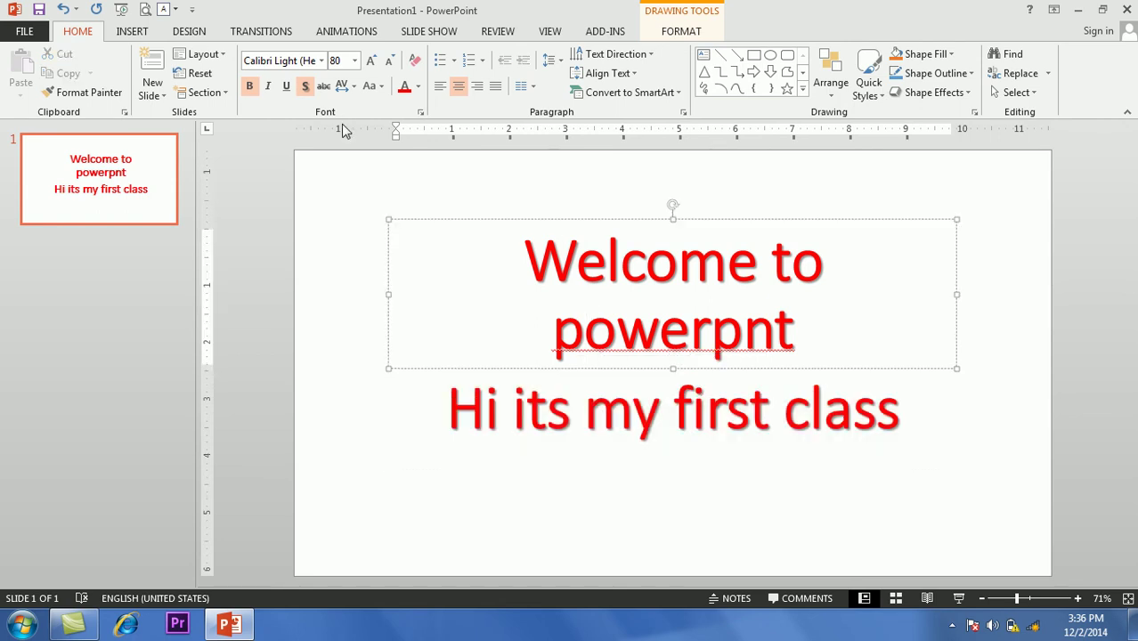
{"action": "left_click", "coordinate": [124, 112]}
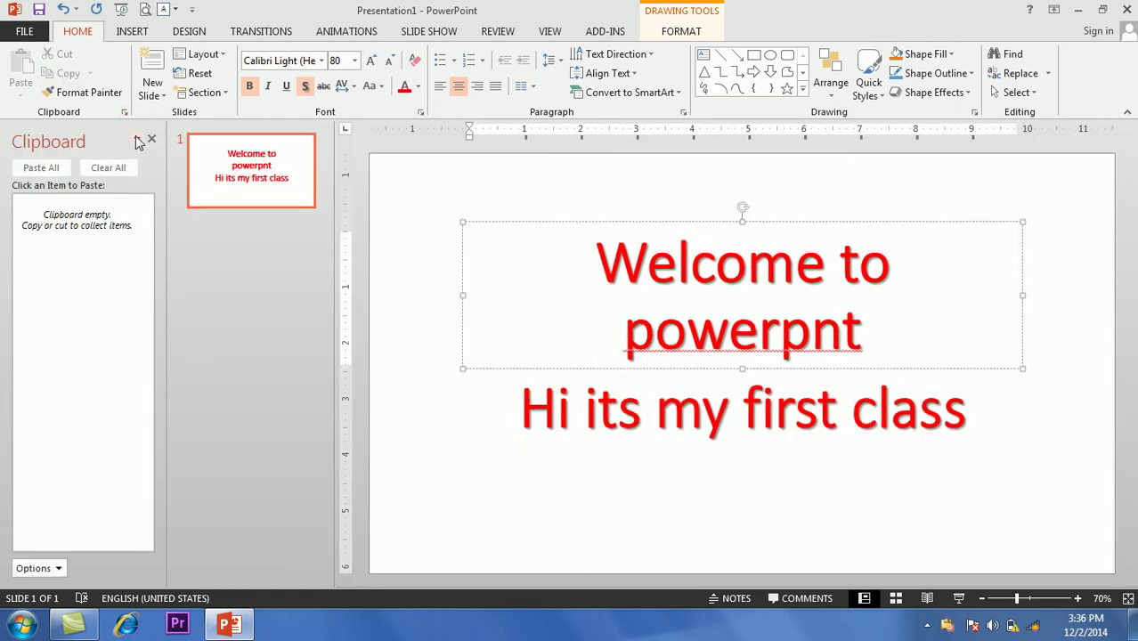
- Copy the title text into the Clipboard pane
{"action": "left_click", "coordinate": [152, 140]}
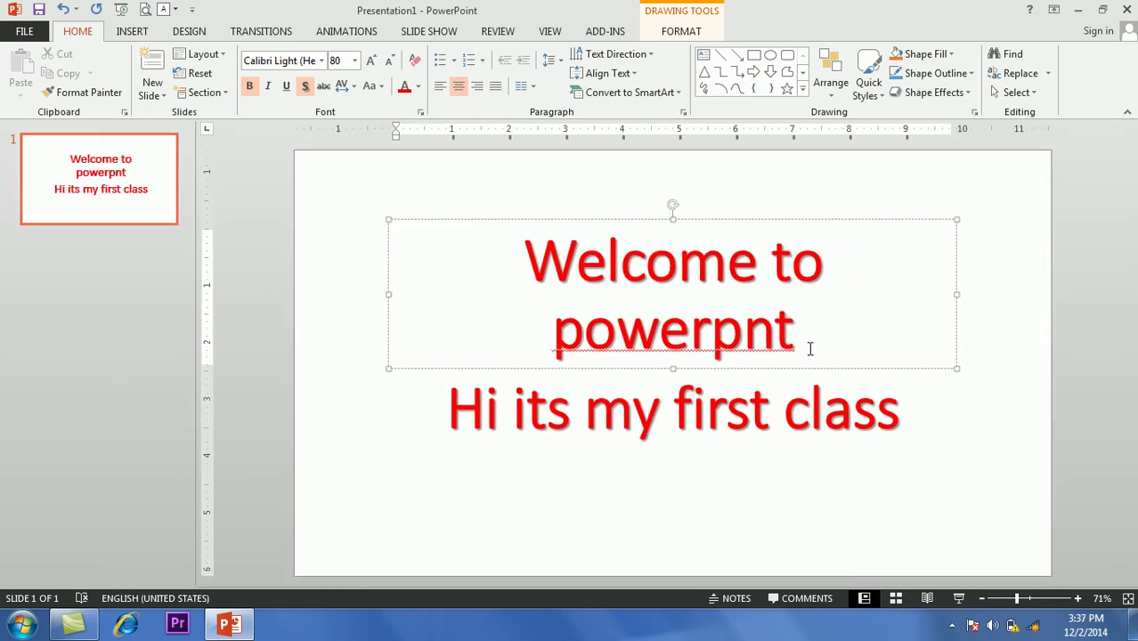
{"action": "left_click_drag", "start_coordinate": [810, 350], "coordinate": [525, 258]}
{"action": "left_click", "coordinate": [69, 75]}
{"action": "left_click", "coordinate": [124, 111]}
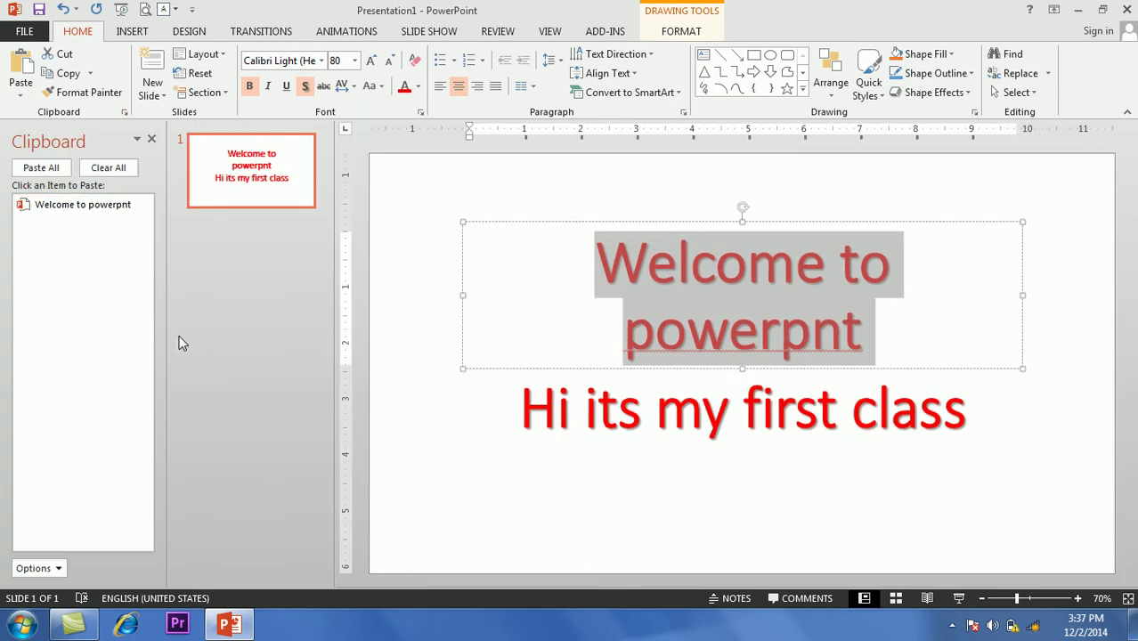
- Paste the clipboard item into the title three times, then clear all items and close the pane
{"action": "left_click", "coordinate": [51, 169]}
{"action": "left_click", "coordinate": [54, 169]}
{"action": "left_click", "coordinate": [53, 169]}
{"action": "left_click", "coordinate": [54, 169]}
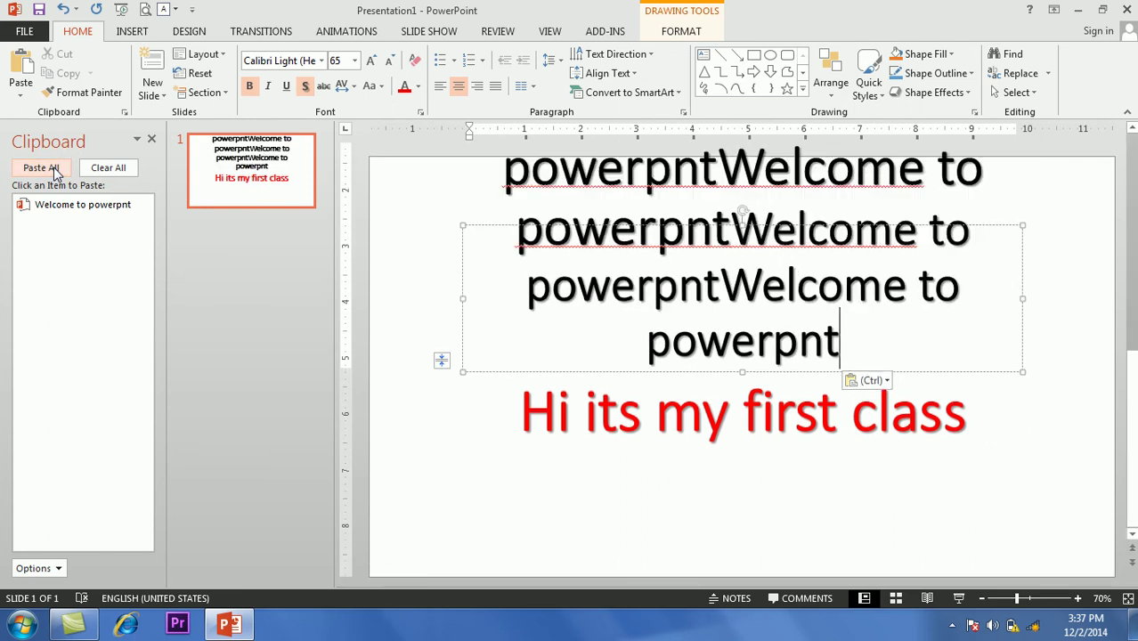
{"action": "left_click", "coordinate": [108, 167]}
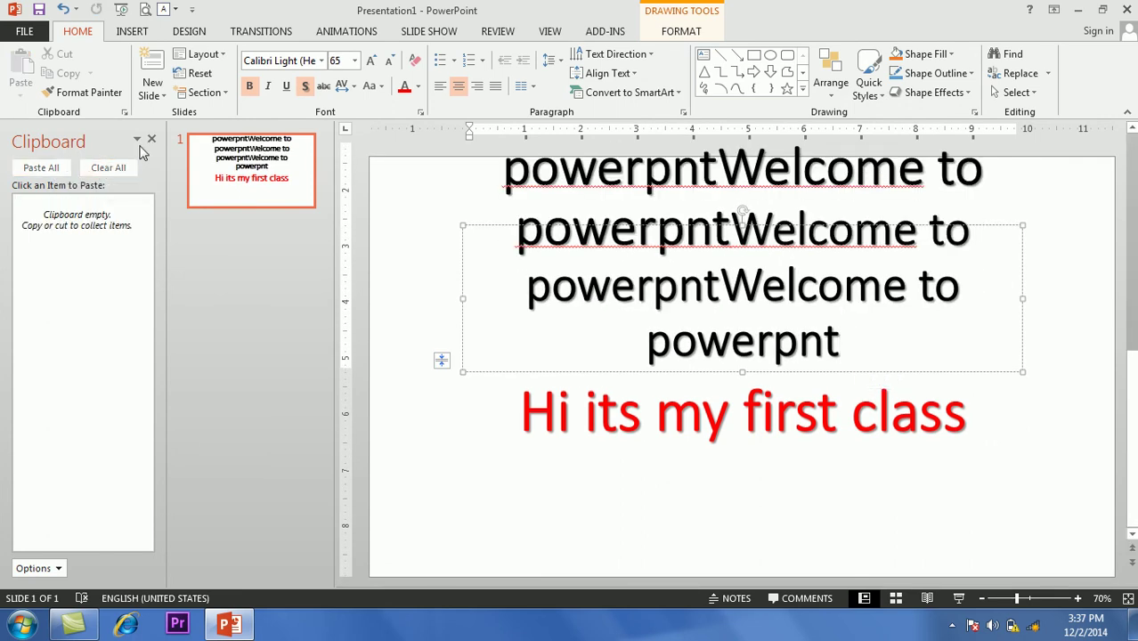
{"action": "left_click", "coordinate": [151, 141]}
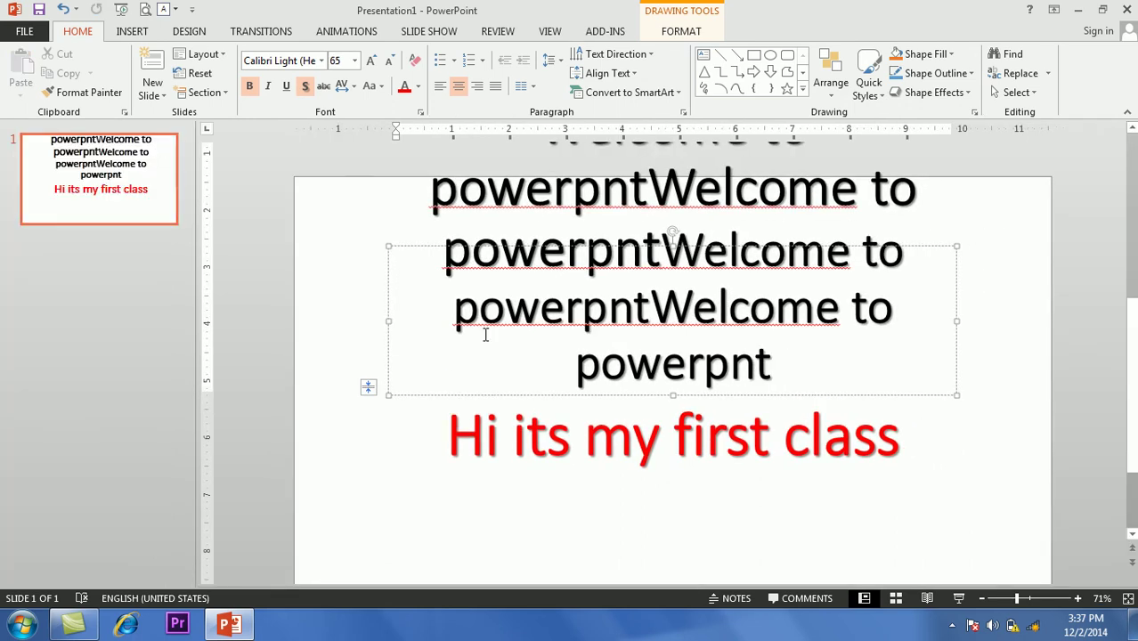
- Delete all text from both title and subtitle boxes, leaving empty placeholders
{"action": "key", "text": "ctrl+a"}
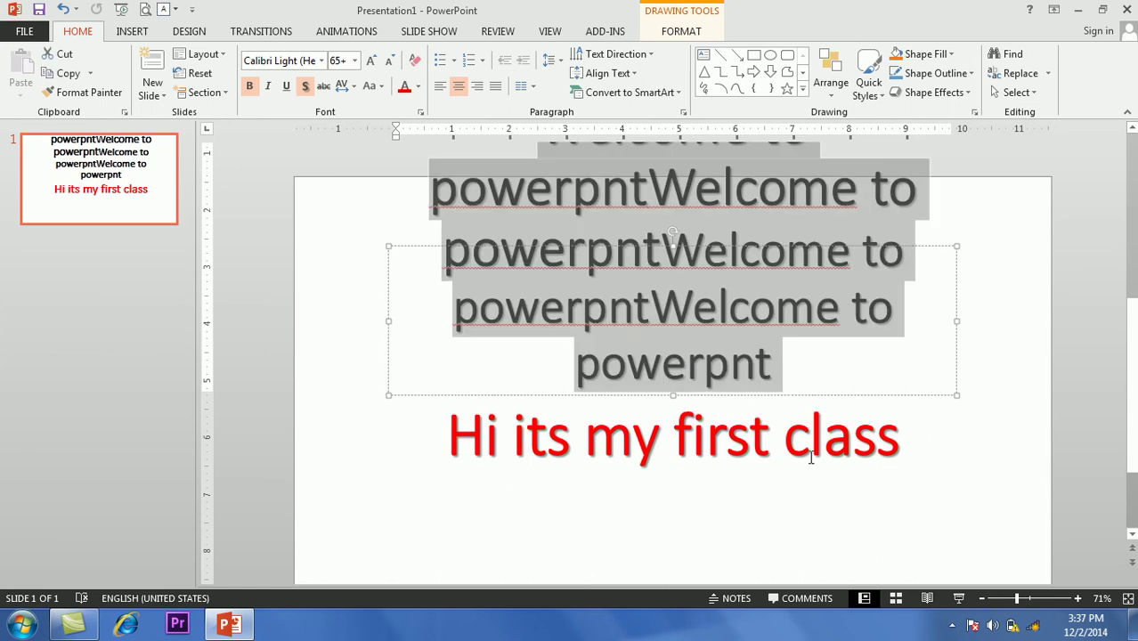
{"action": "left_click", "coordinate": [828, 489]}
{"action": "key", "text": "ctrl+a"}
{"action": "key", "text": "Escape"}
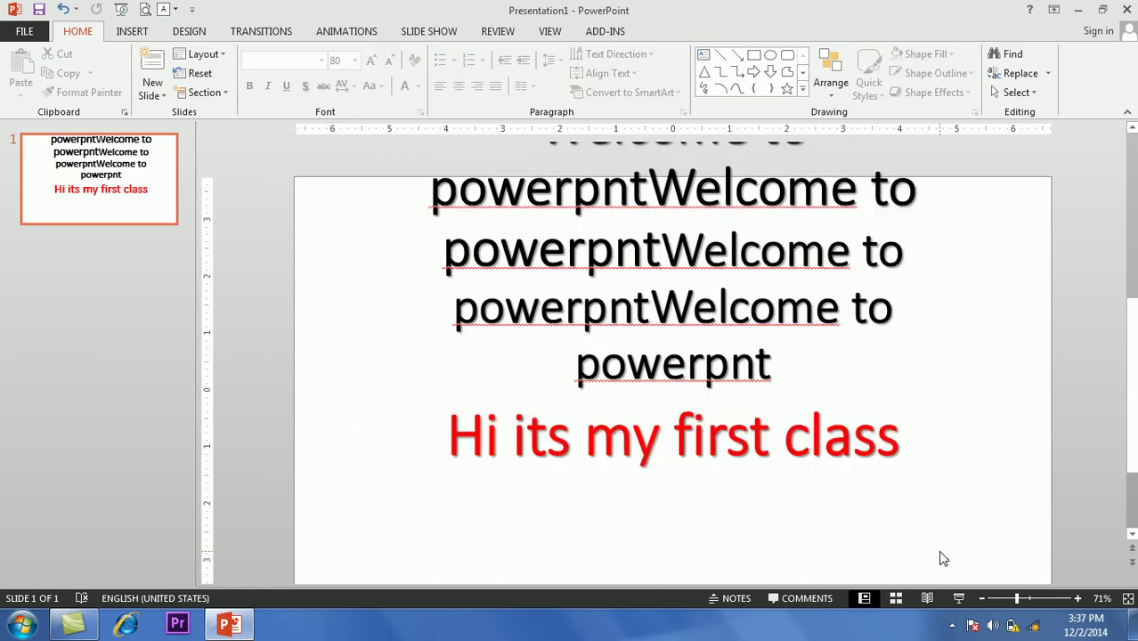
{"action": "key", "text": "ctrl+a"}
{"action": "key", "text": "Delete"}
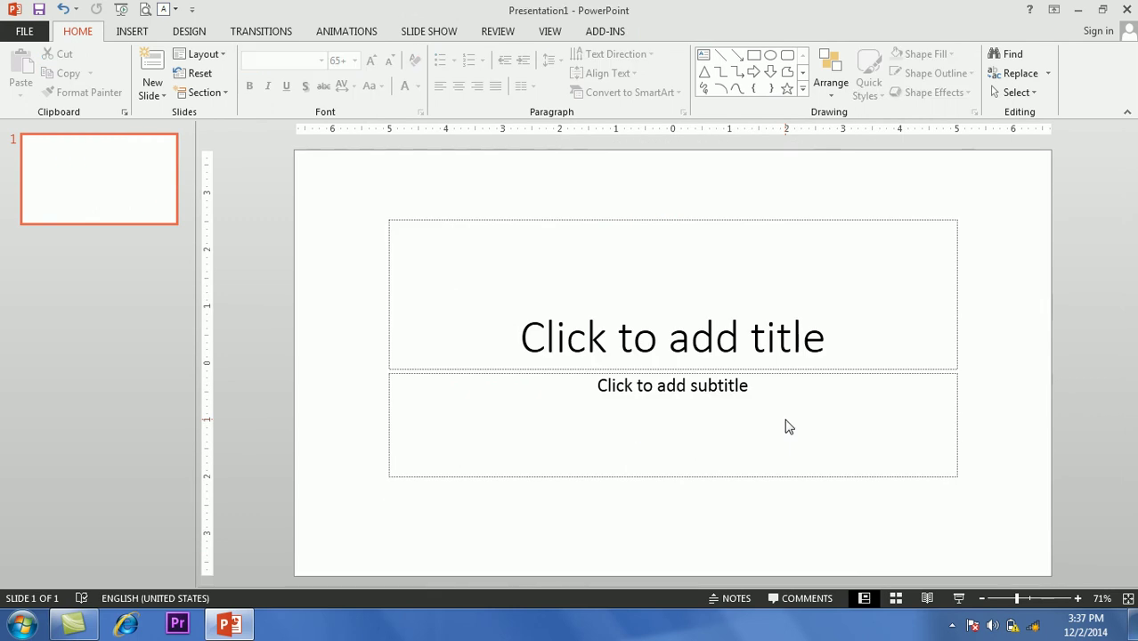
{"action": "left_click", "coordinate": [667, 315]}
{"action": "type", "text": "Hi"}
{"action": "key", "text": "BackSpace"}
{"action": "key", "text": "BackSpace"}
- Type 'welcome to office' as the title and move the title box slightly higher
{"action": "type", "text": "welcome to off"}
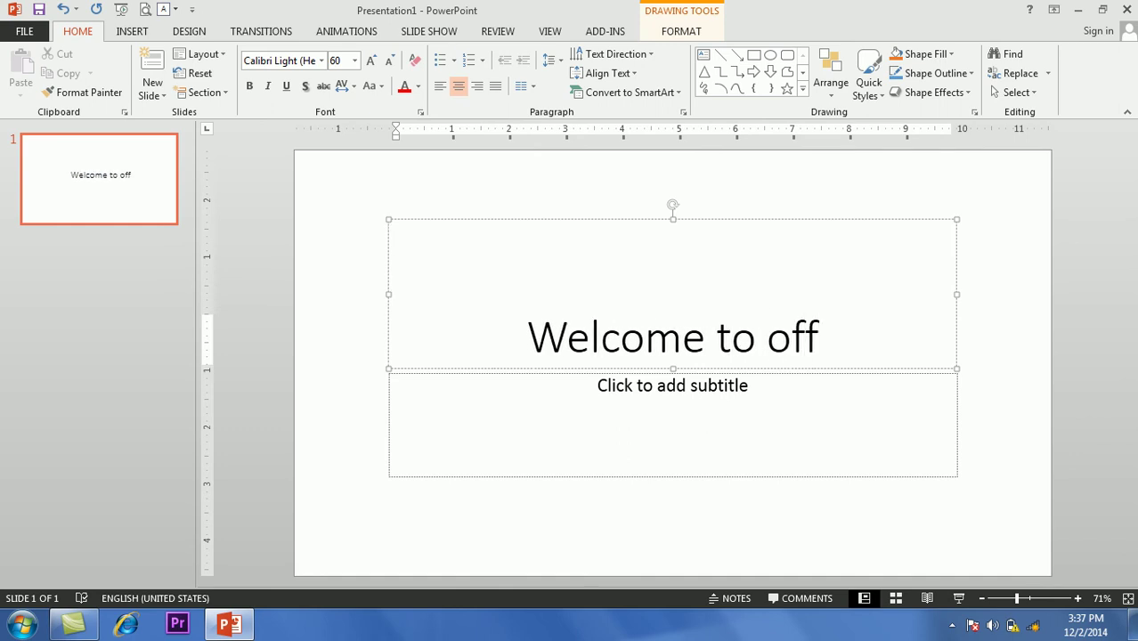
{"action": "type", "text": "ice"}
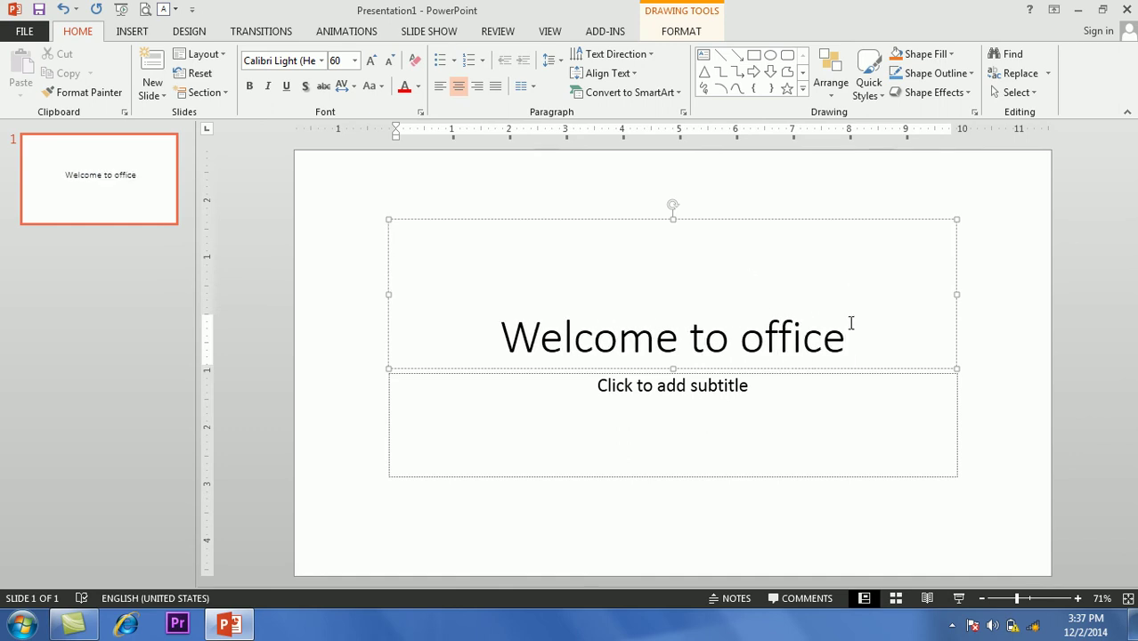
{"action": "left_click", "coordinate": [771, 218]}
{"action": "left_click_drag", "start_coordinate": [771, 218], "coordinate": [767, 186]}
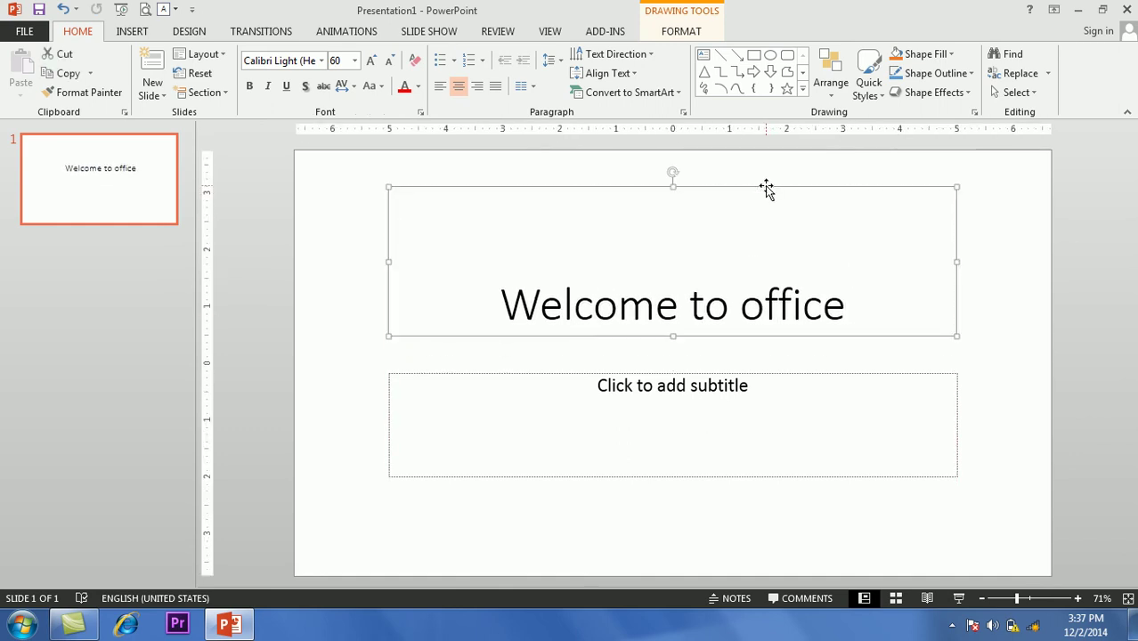
- Nudge the subtitle box up a little, then click between the title and subtitle boxes
{"action": "left_click", "coordinate": [785, 393]}
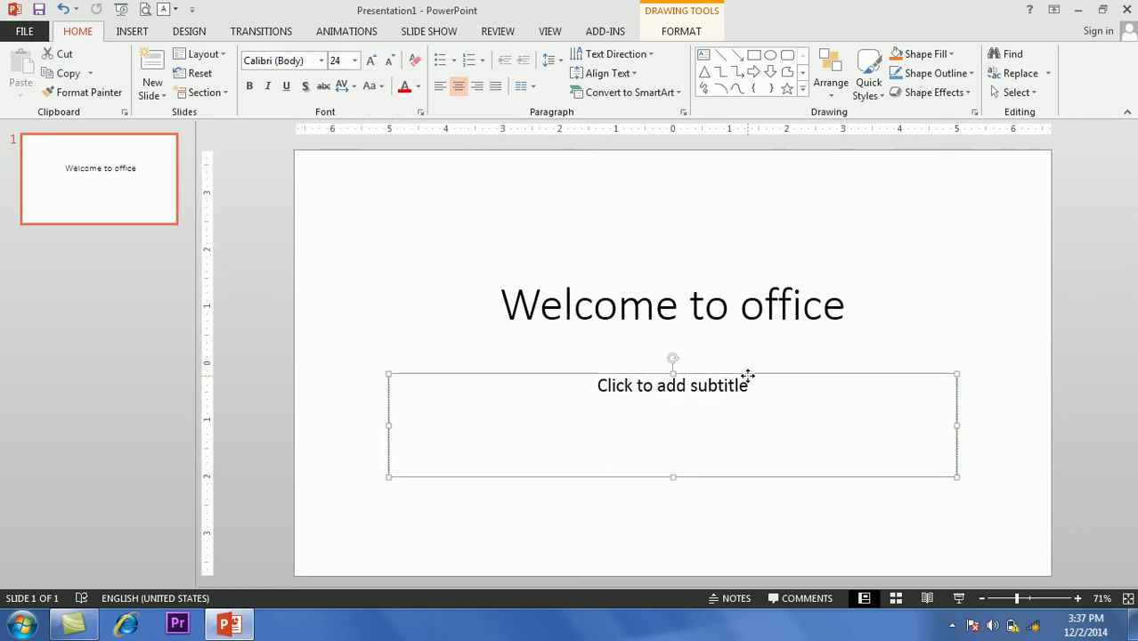
{"action": "left_click_drag", "start_coordinate": [748, 375], "coordinate": [748, 364]}
{"action": "left_click", "coordinate": [732, 402]}
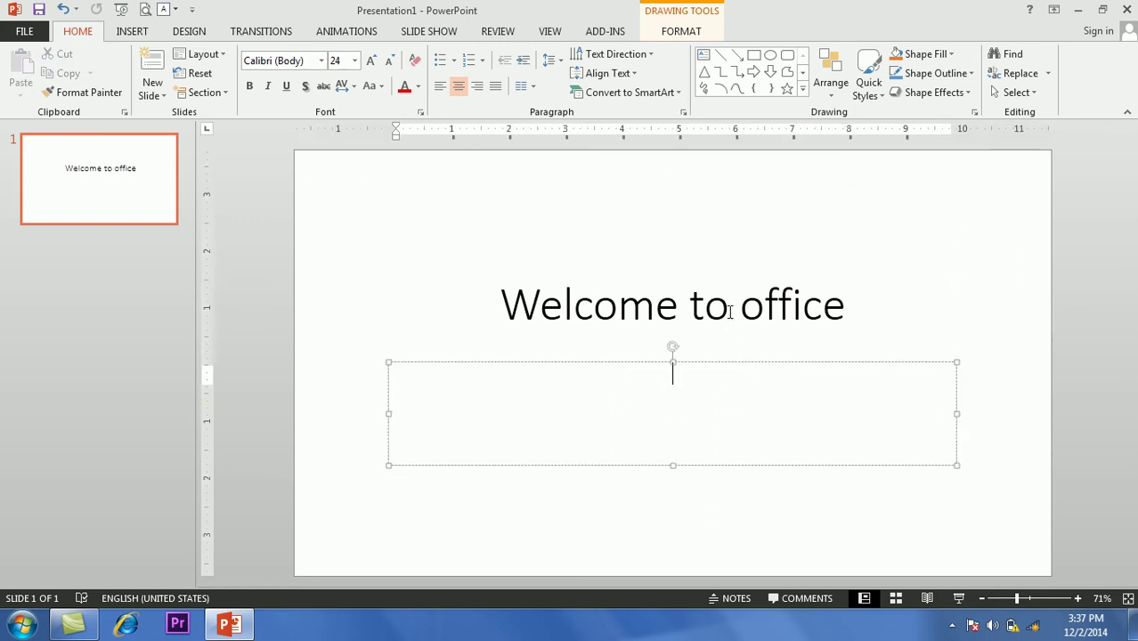
{"action": "left_click", "coordinate": [728, 307]}
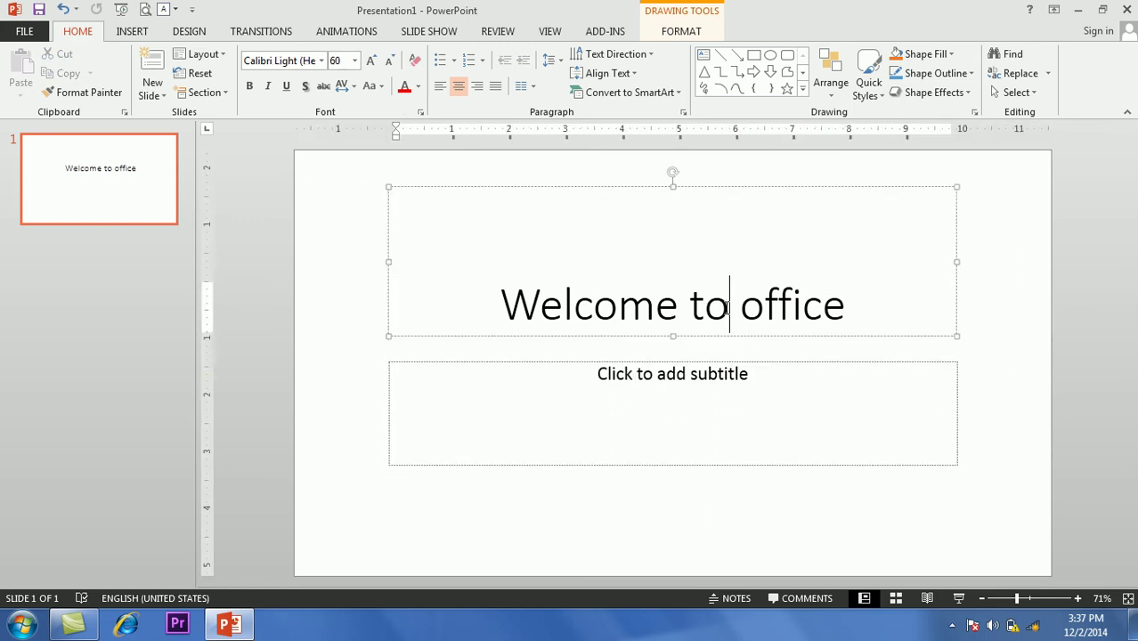
{"action": "left_click", "coordinate": [727, 378]}
{"action": "left_click", "coordinate": [748, 277]}
{"action": "left_click", "coordinate": [759, 394]}
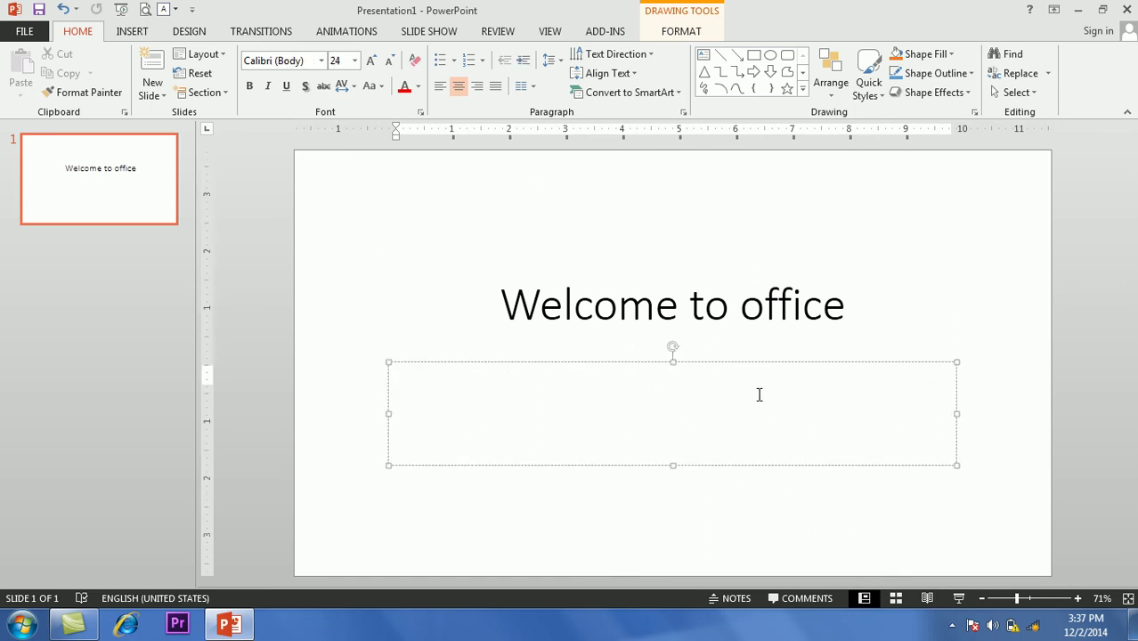
{"action": "left_click", "coordinate": [806, 307]}
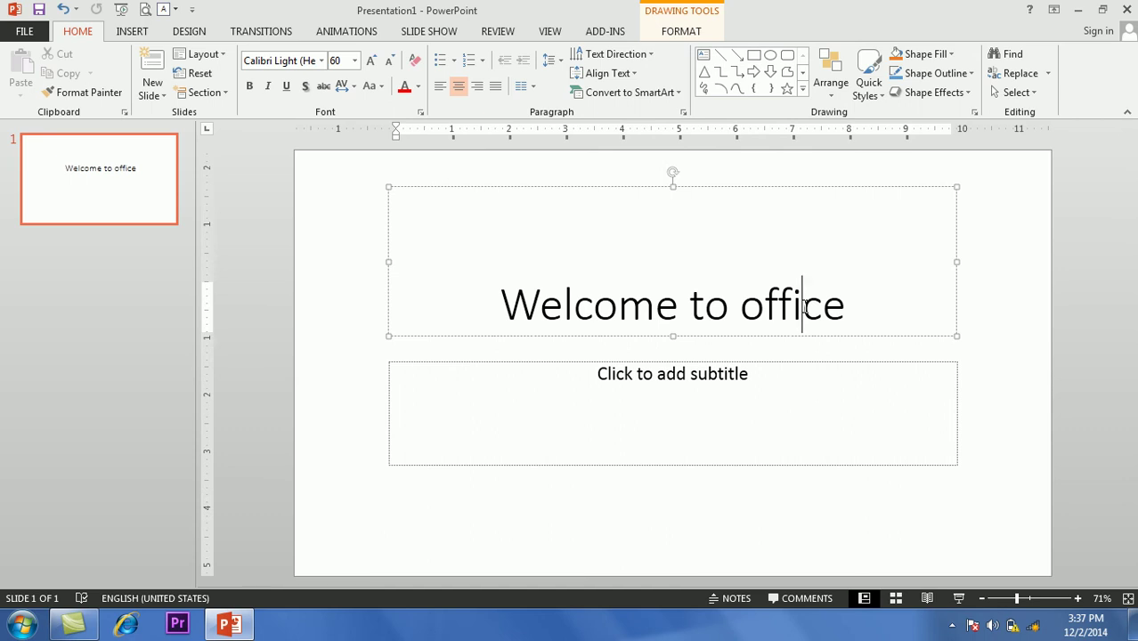
{"action": "left_click", "coordinate": [789, 392]}
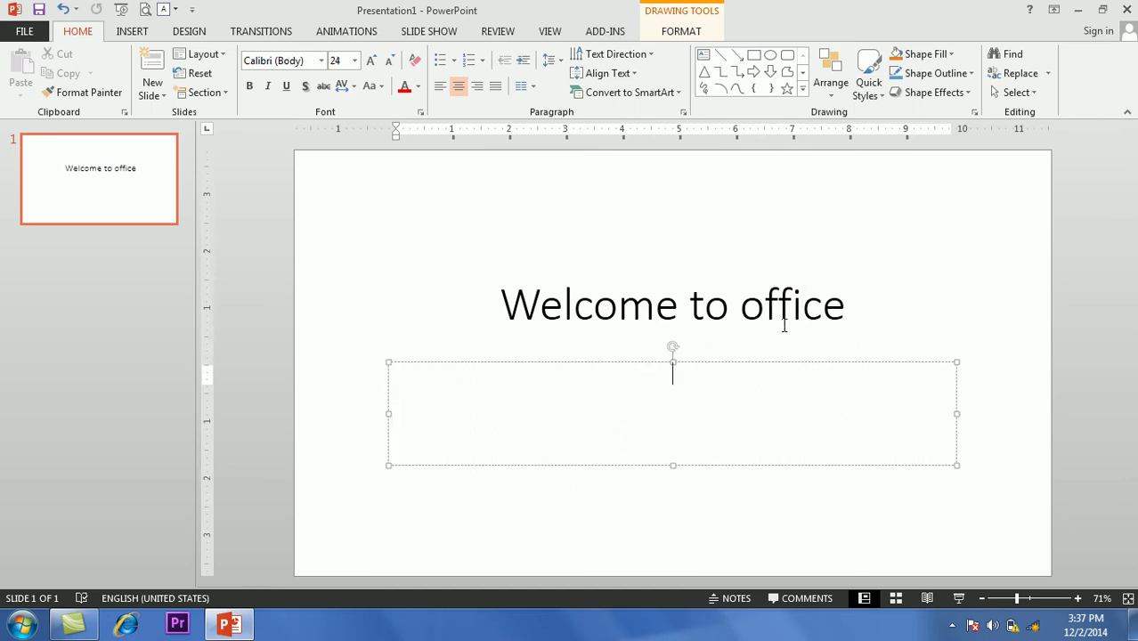
{"action": "left_click", "coordinate": [780, 323]}
{"action": "left_click", "coordinate": [798, 380]}
{"action": "left_click", "coordinate": [723, 299]}
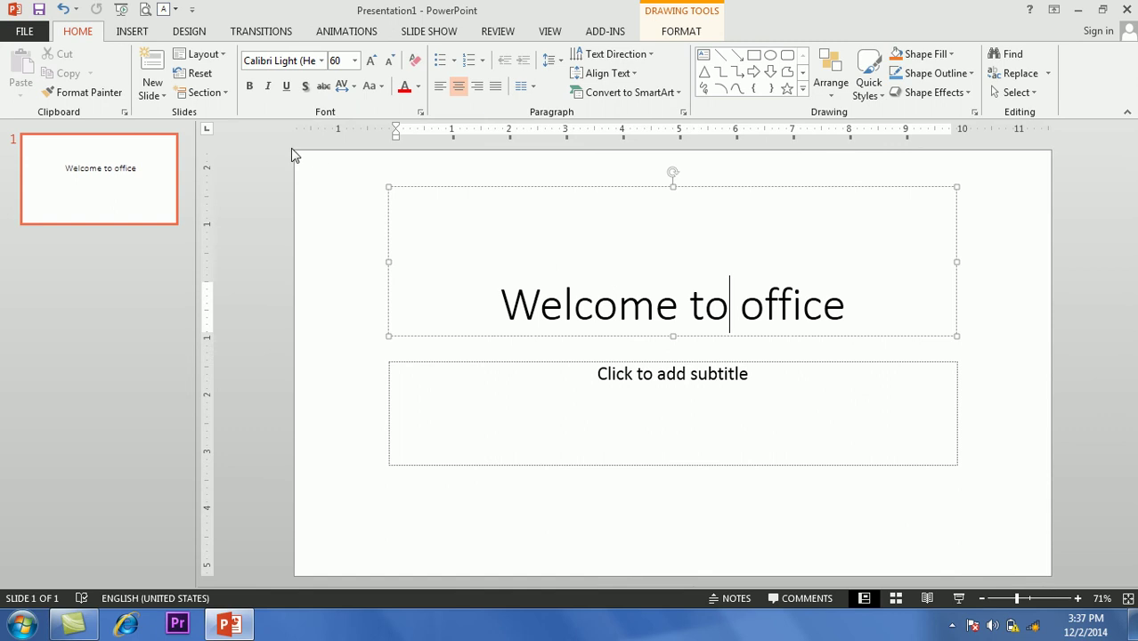
- Make the 'Welcome to office' title 80 pt, shadowed and red, then reselect it
{"action": "left_click_drag", "start_coordinate": [862, 303], "coordinate": [579, 284]}
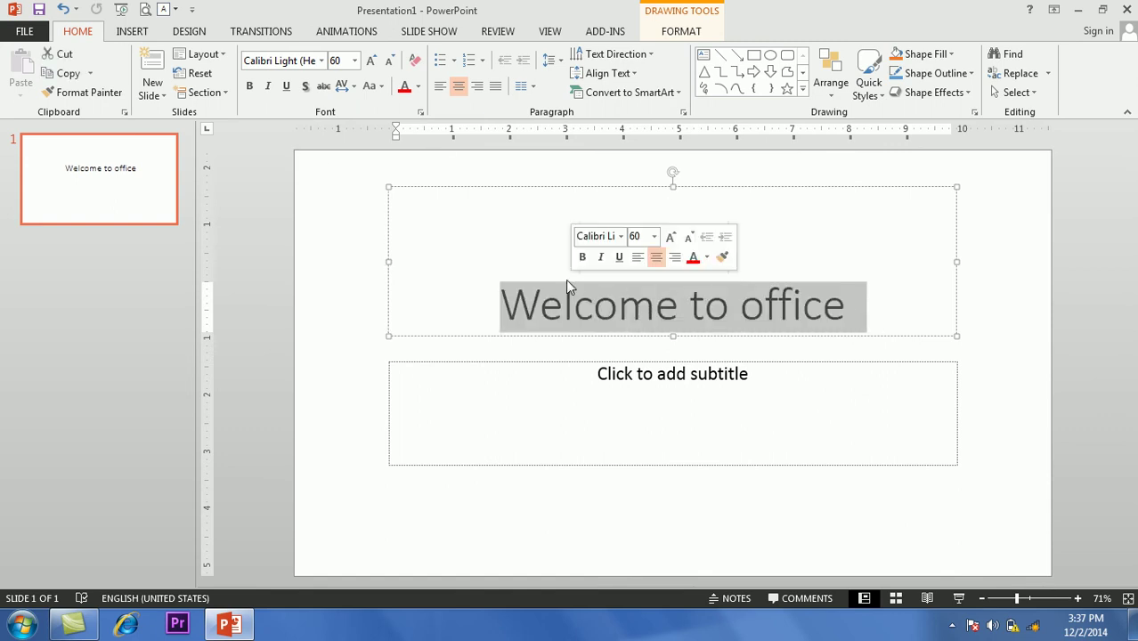
{"action": "left_click", "coordinate": [371, 60]}
{"action": "left_click", "coordinate": [372, 60]}
{"action": "left_click", "coordinate": [372, 60]}
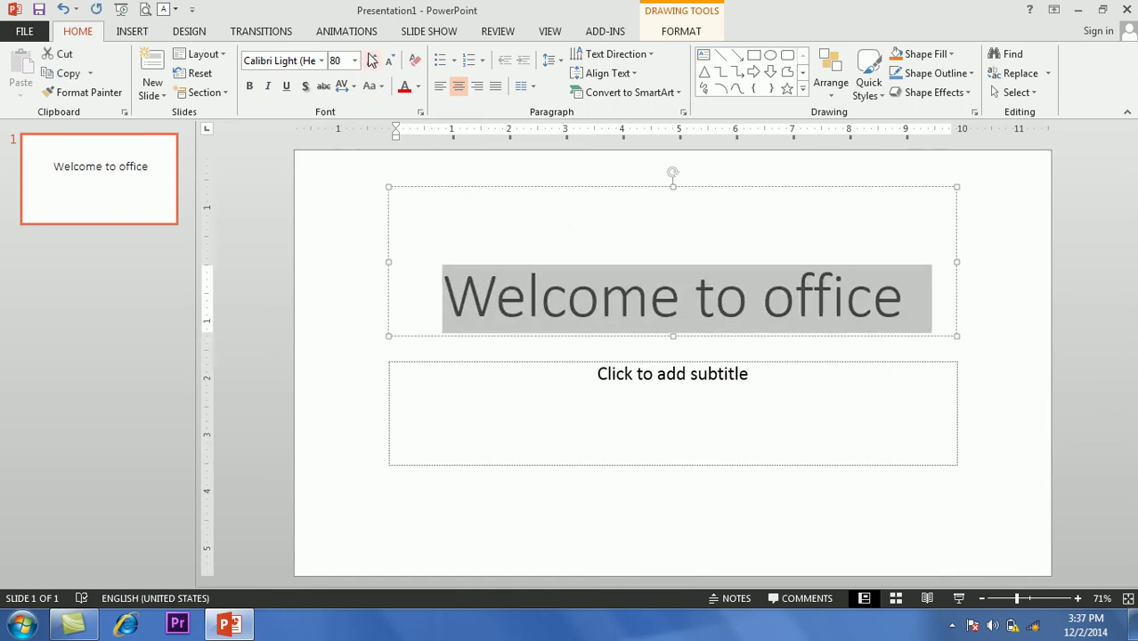
{"action": "left_click", "coordinate": [305, 86]}
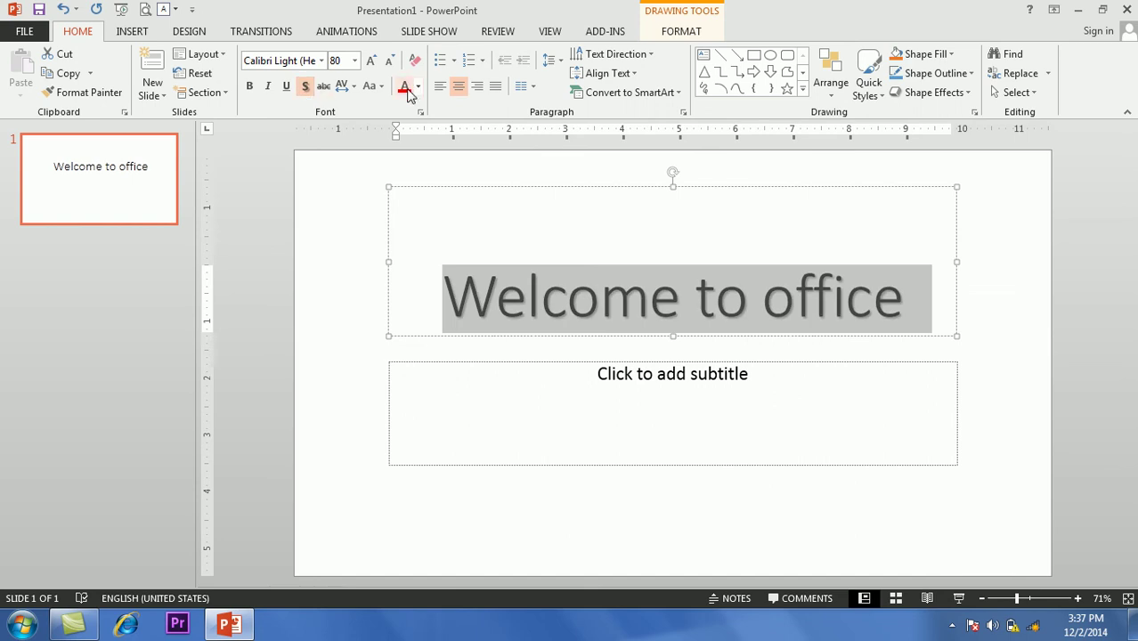
{"action": "left_click", "coordinate": [404, 87]}
{"action": "left_click", "coordinate": [505, 425]}
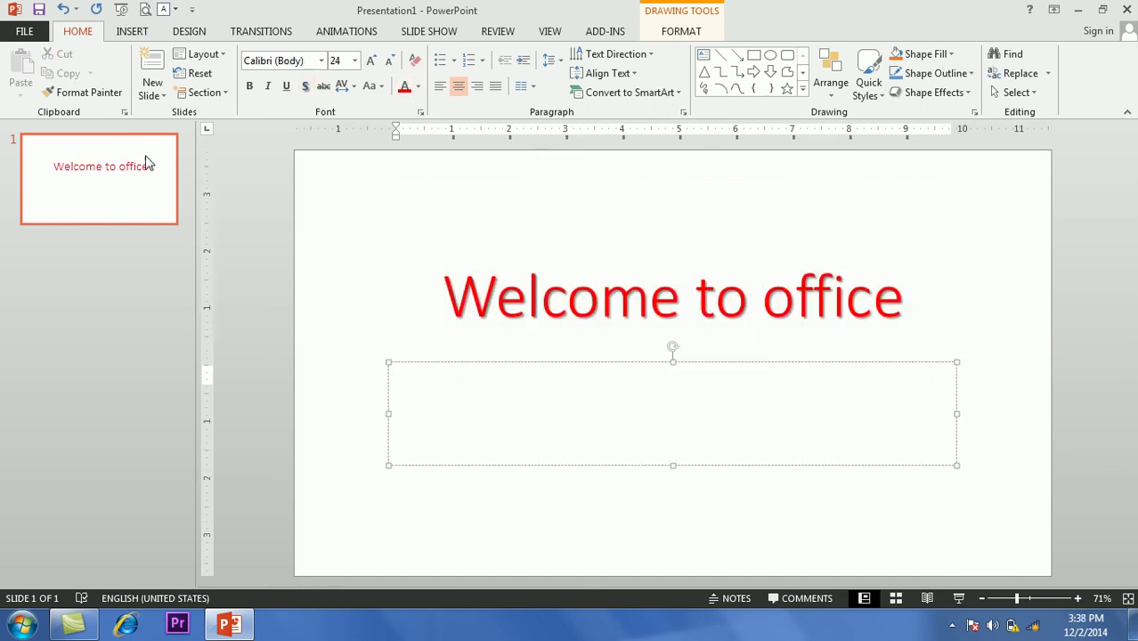
{"action": "left_click", "coordinate": [828, 295]}
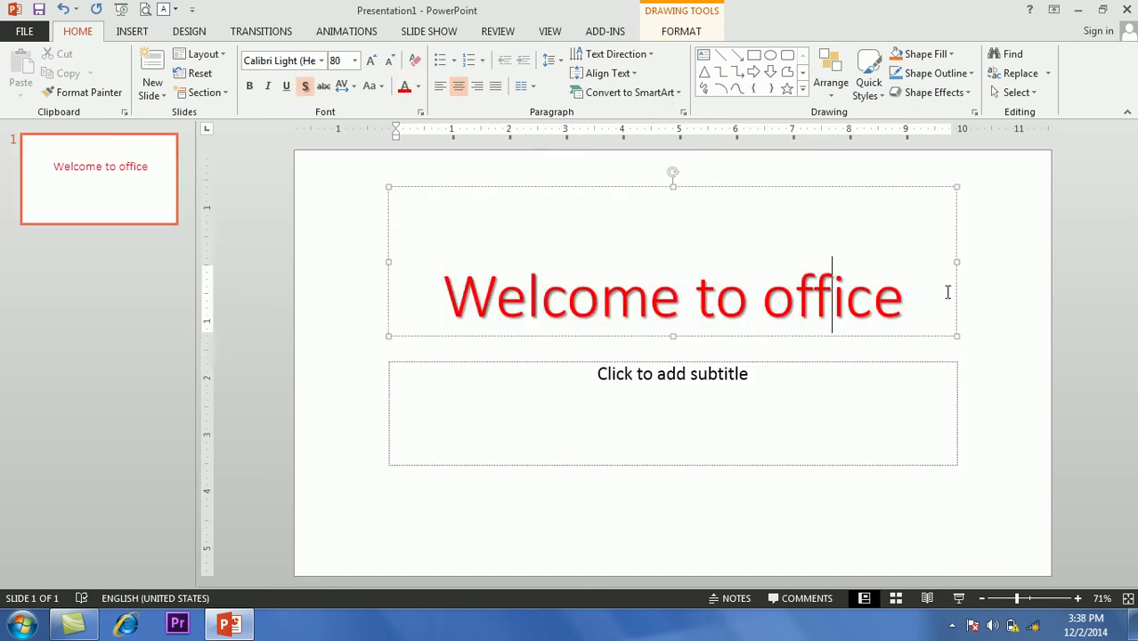
{"action": "left_click_drag", "start_coordinate": [918, 296], "coordinate": [442, 299]}
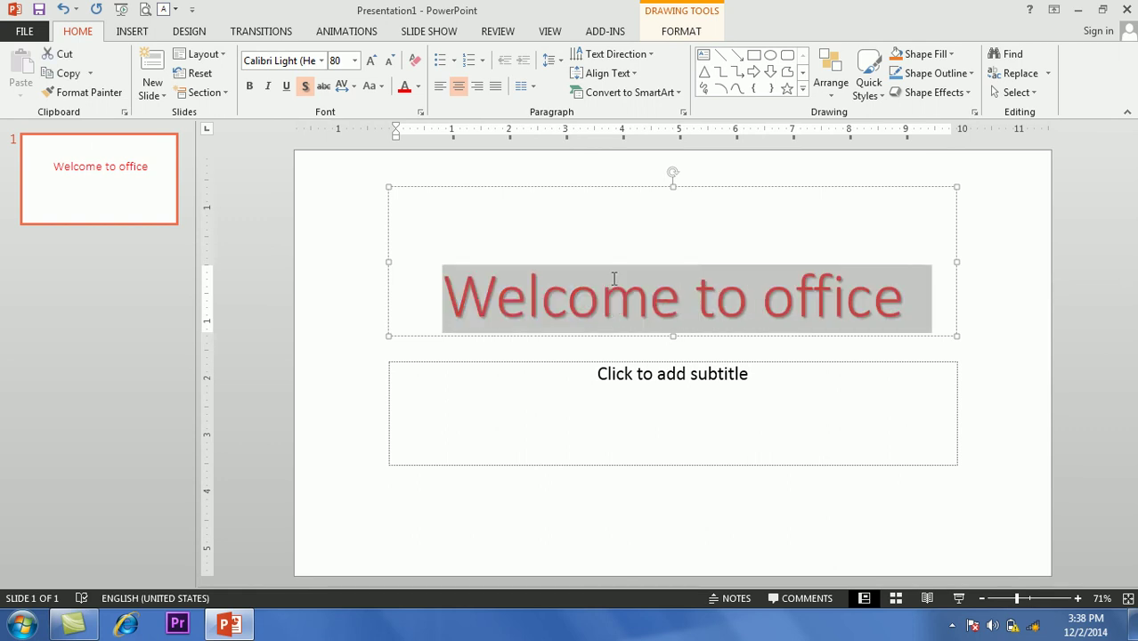
- Copy the title, paste it into the subtitle as Formatted Text (RTF), then undo
{"action": "left_click", "coordinate": [71, 70]}
{"action": "left_click", "coordinate": [544, 415]}
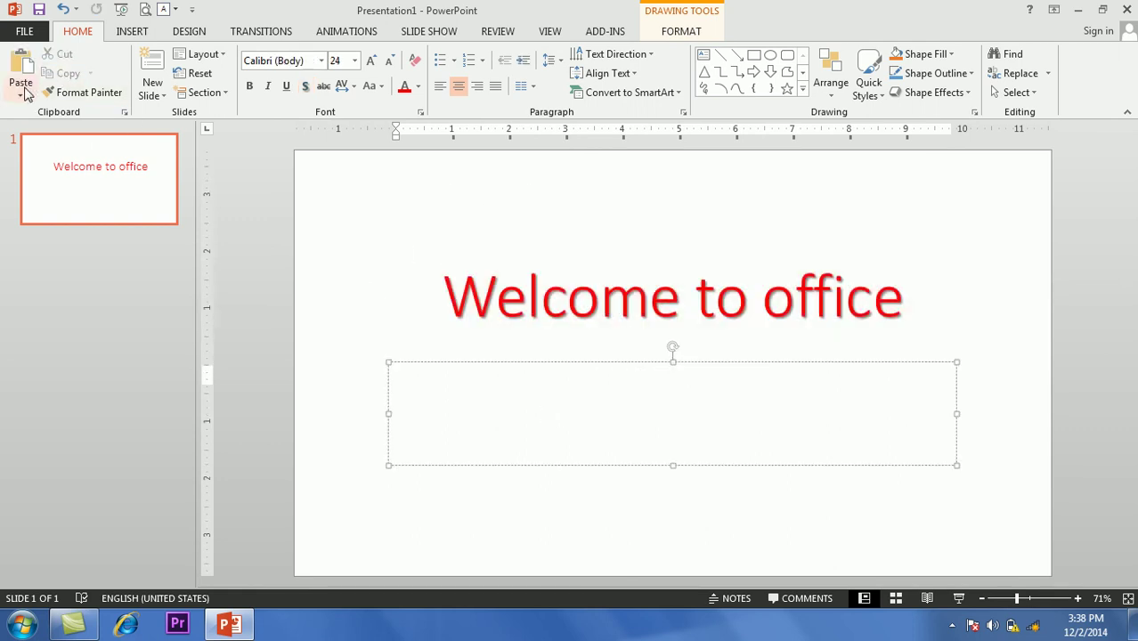
{"action": "left_click", "coordinate": [21, 94]}
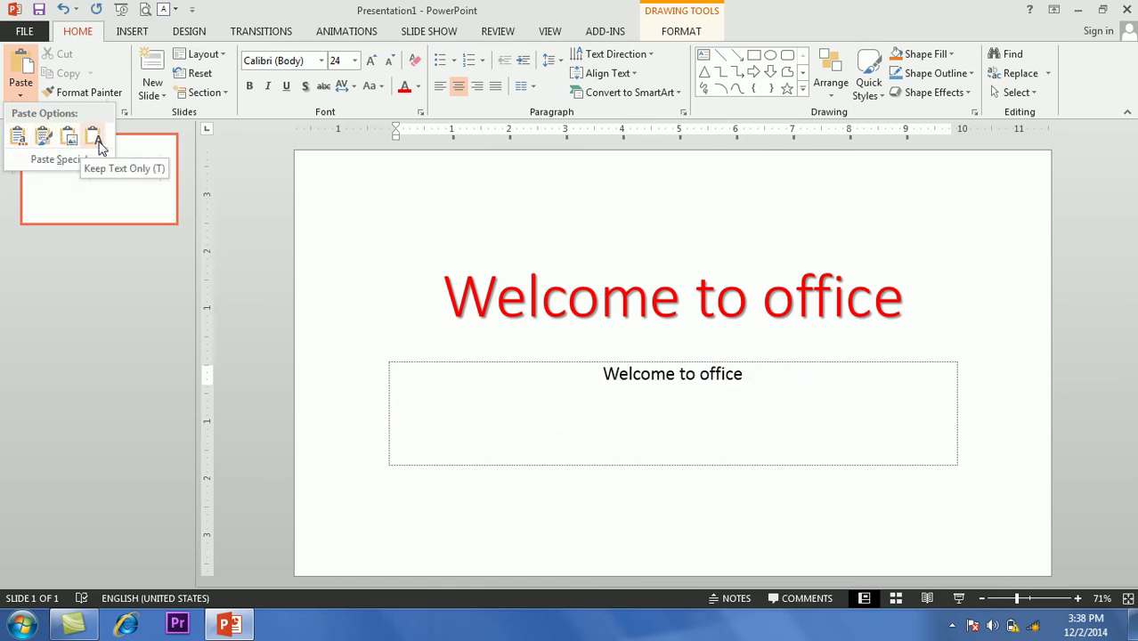
{"action": "left_click", "coordinate": [80, 161]}
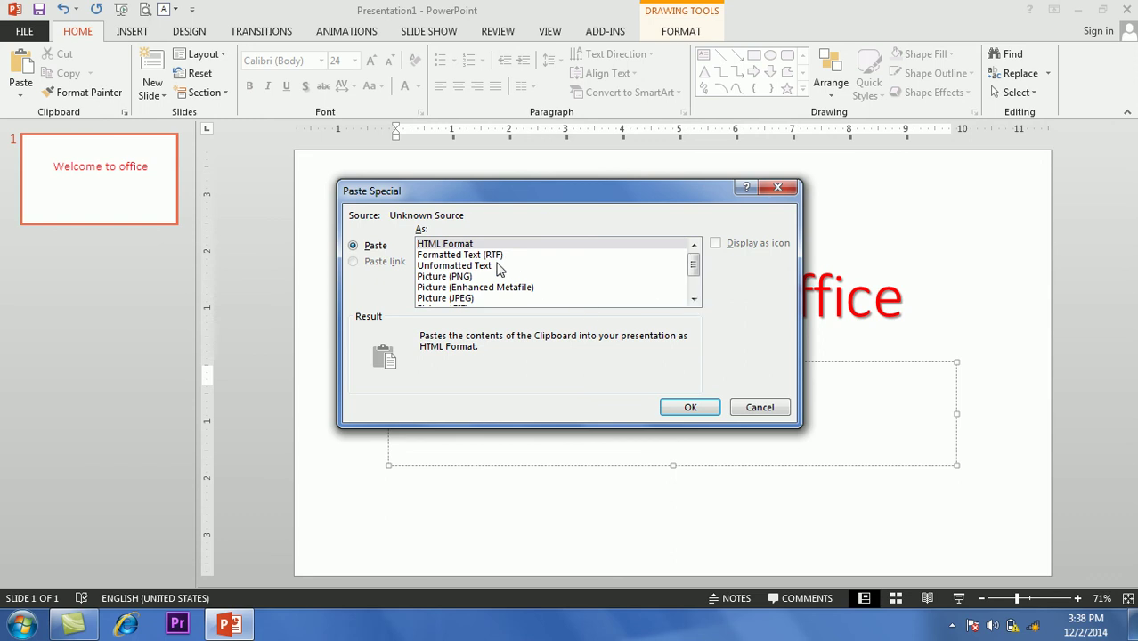
{"action": "left_click", "coordinate": [487, 256]}
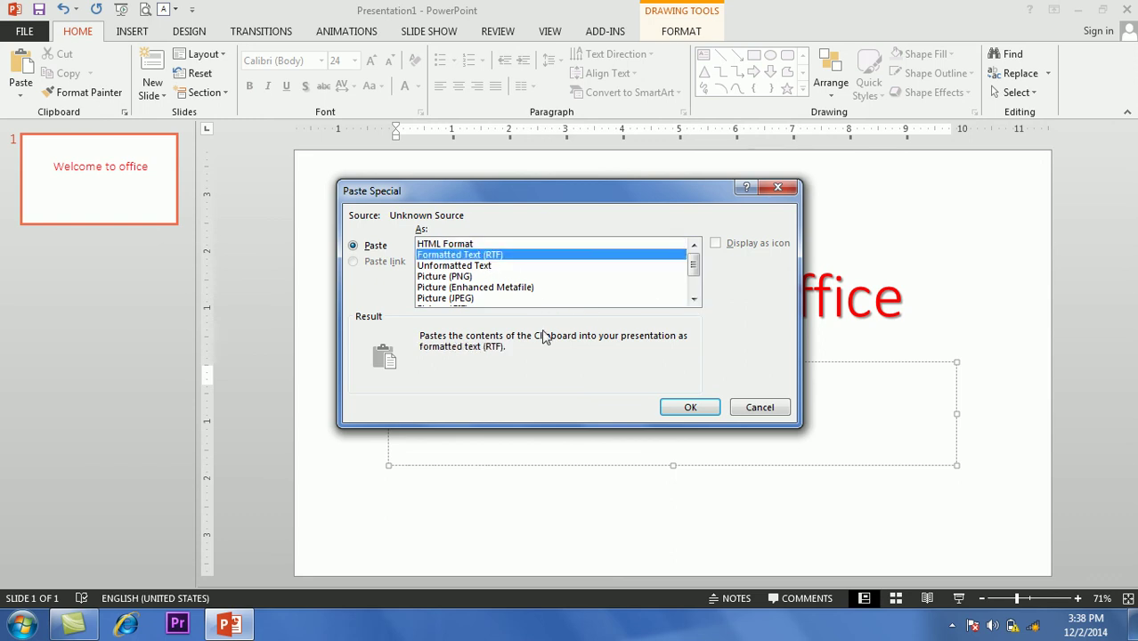
{"action": "left_click", "coordinate": [689, 413]}
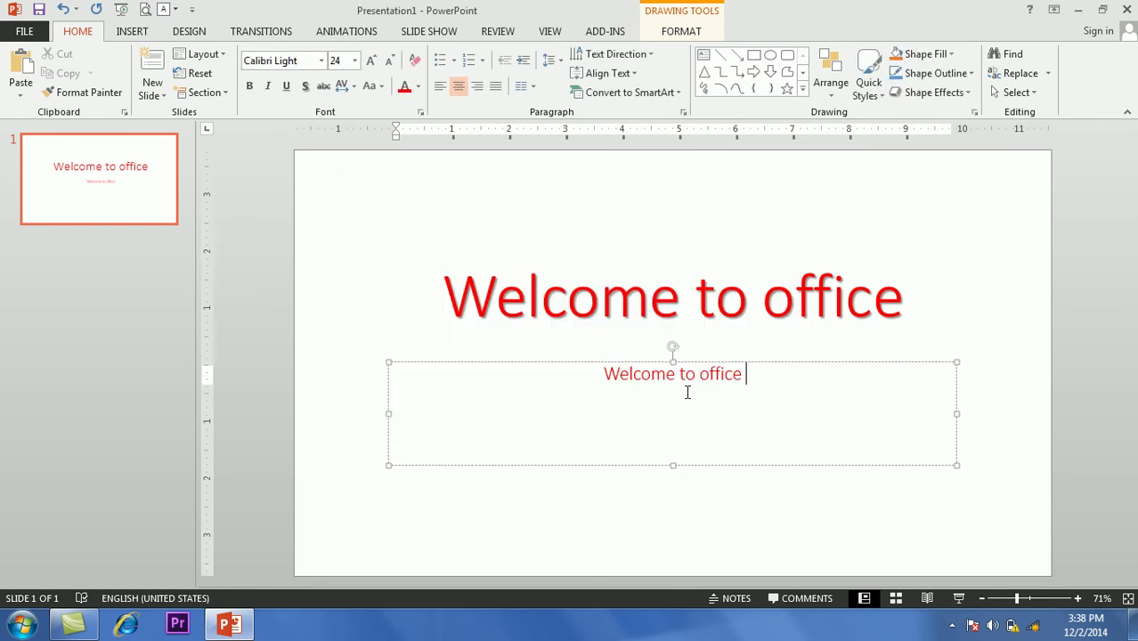
{"action": "key", "text": "ctrl+z"}
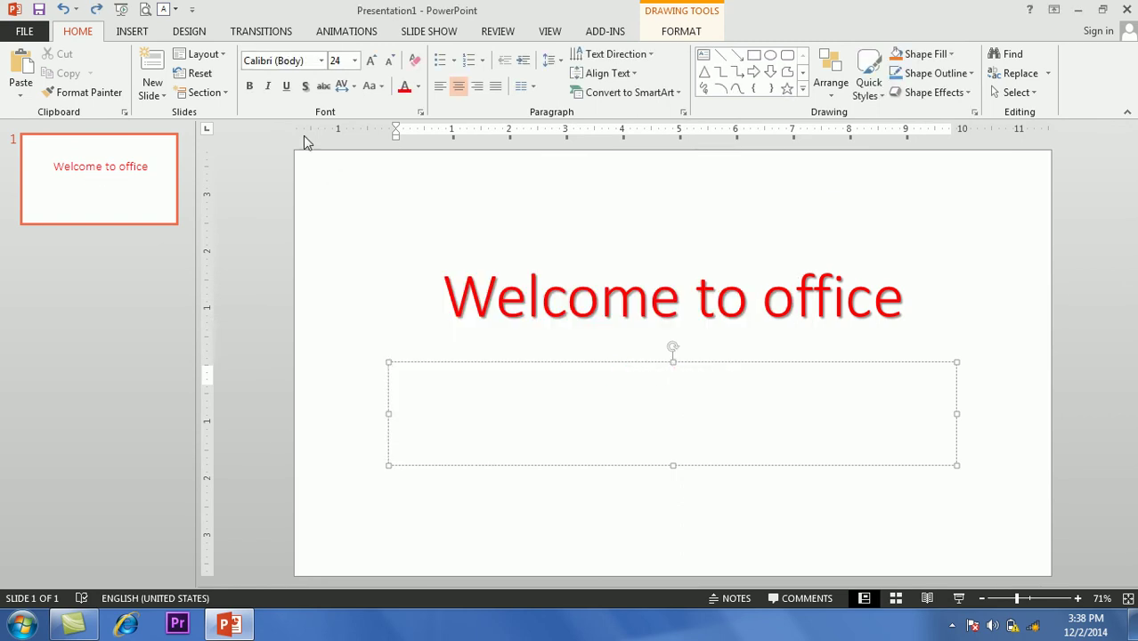
- Paste the title into the subtitle as Unformatted Text, then undo it
{"action": "left_click", "coordinate": [20, 94]}
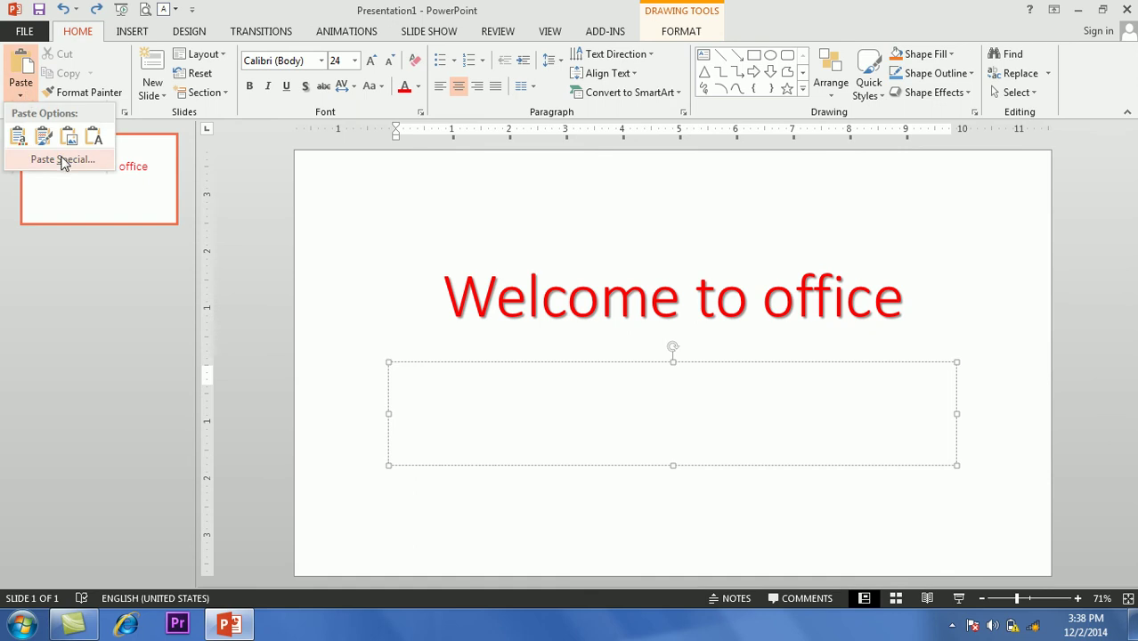
{"action": "left_click", "coordinate": [62, 159]}
{"action": "left_click", "coordinate": [463, 267]}
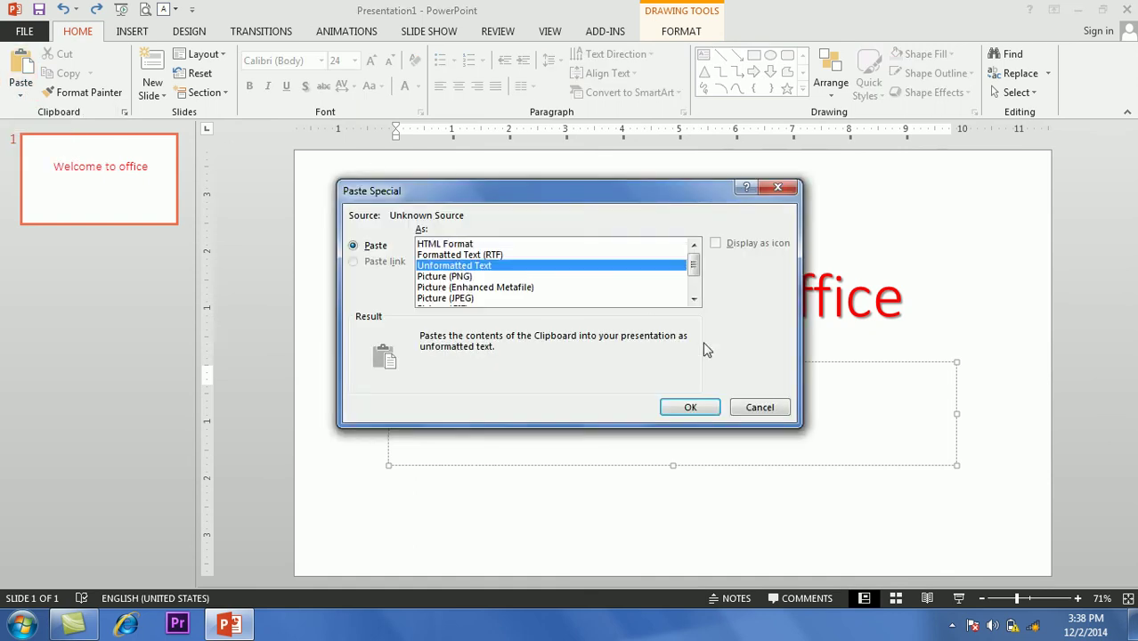
{"action": "left_click", "coordinate": [691, 408]}
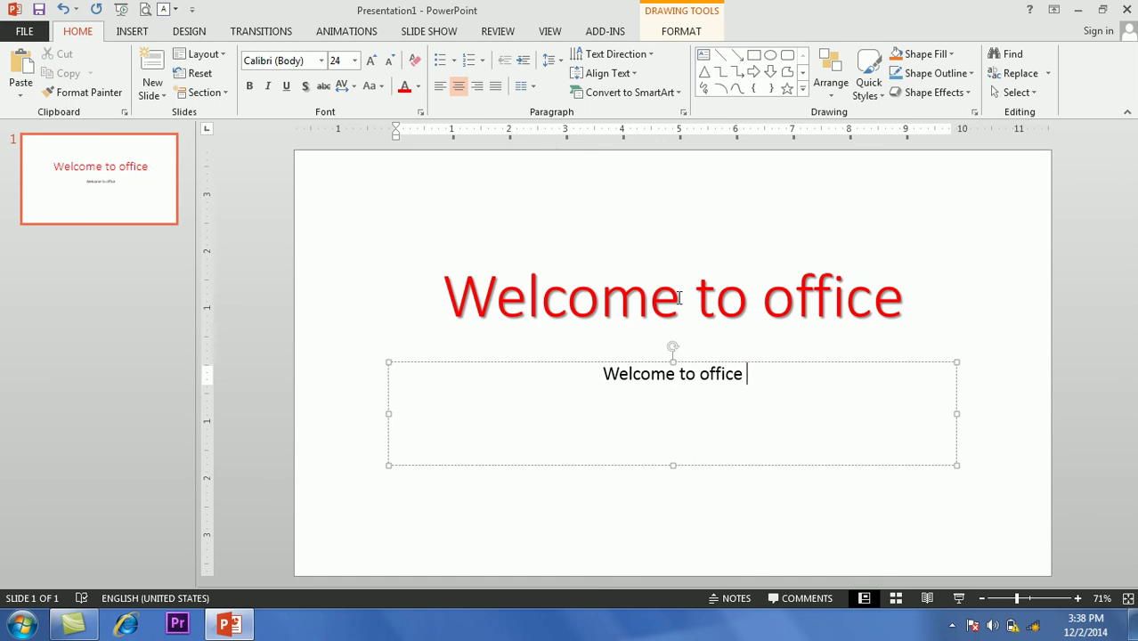
{"action": "key", "text": "ctrl+z"}
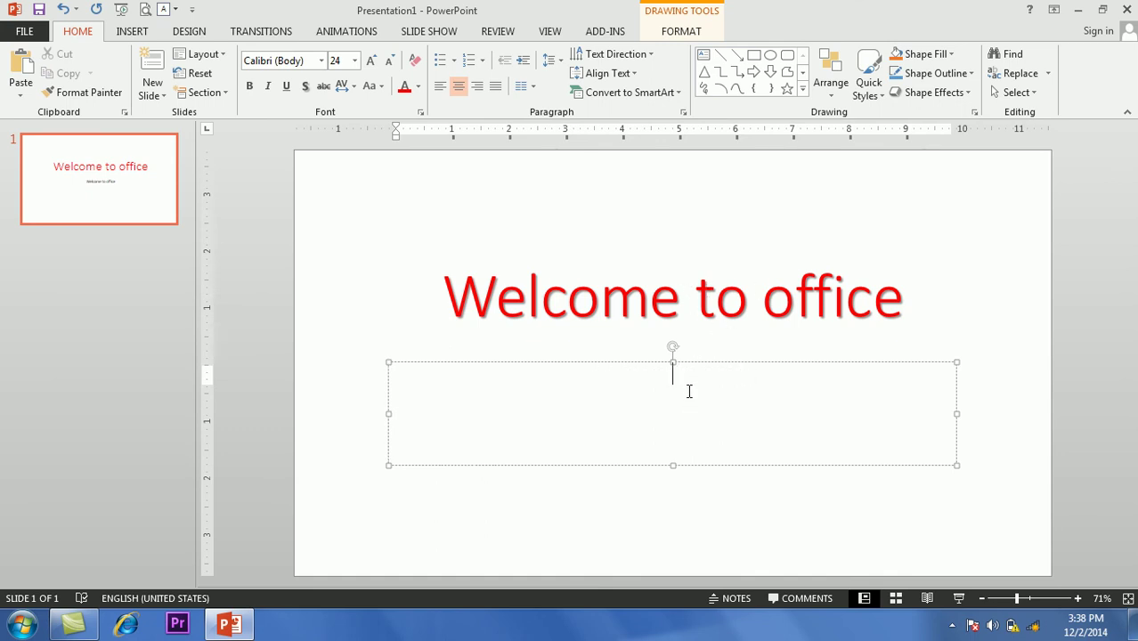
{"action": "left_click", "coordinate": [19, 94]}
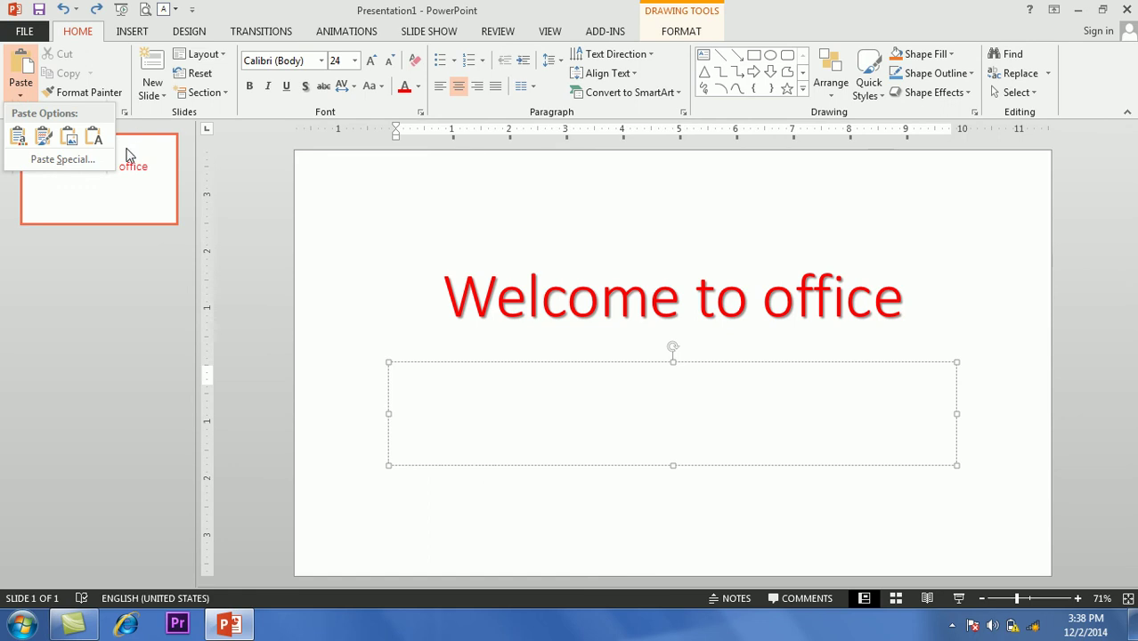
- In Paste Special, compare the PNG, JPEG, GIF, metafile and bitmap picture formats
{"action": "left_click", "coordinate": [63, 160]}
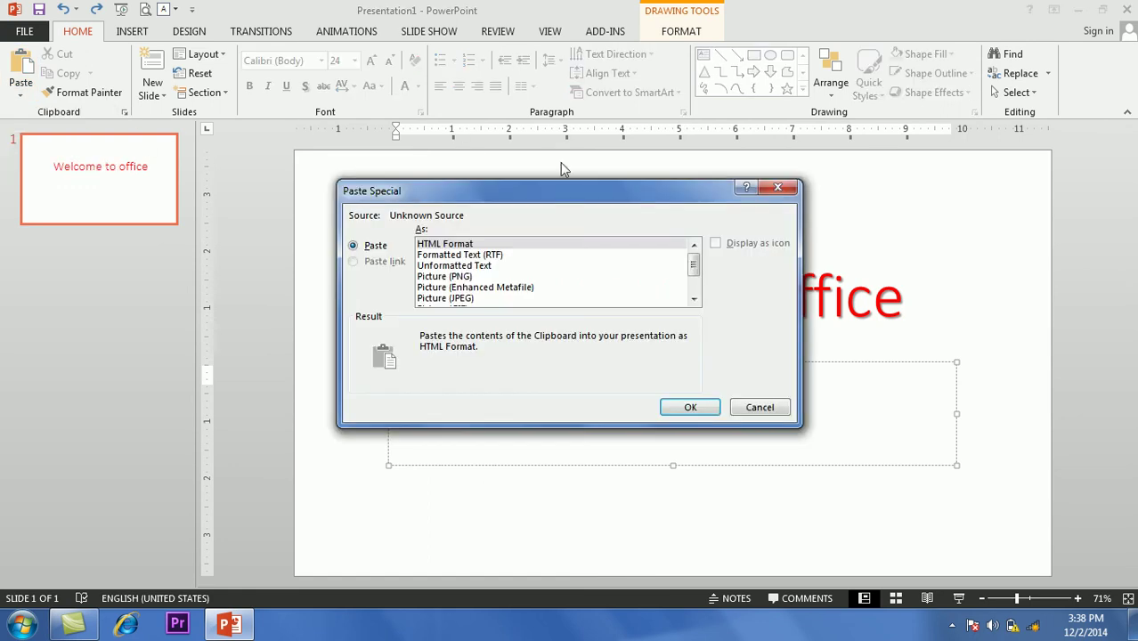
{"action": "left_click", "coordinate": [460, 277]}
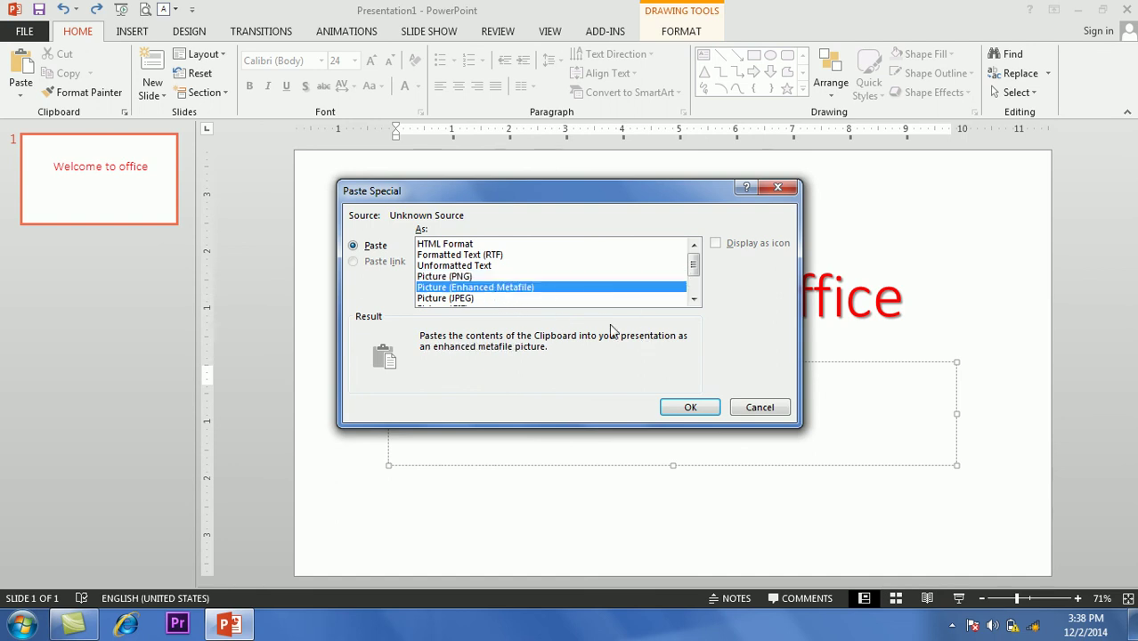
{"action": "left_click_drag", "start_coordinate": [647, 190], "coordinate": [438, 393]}
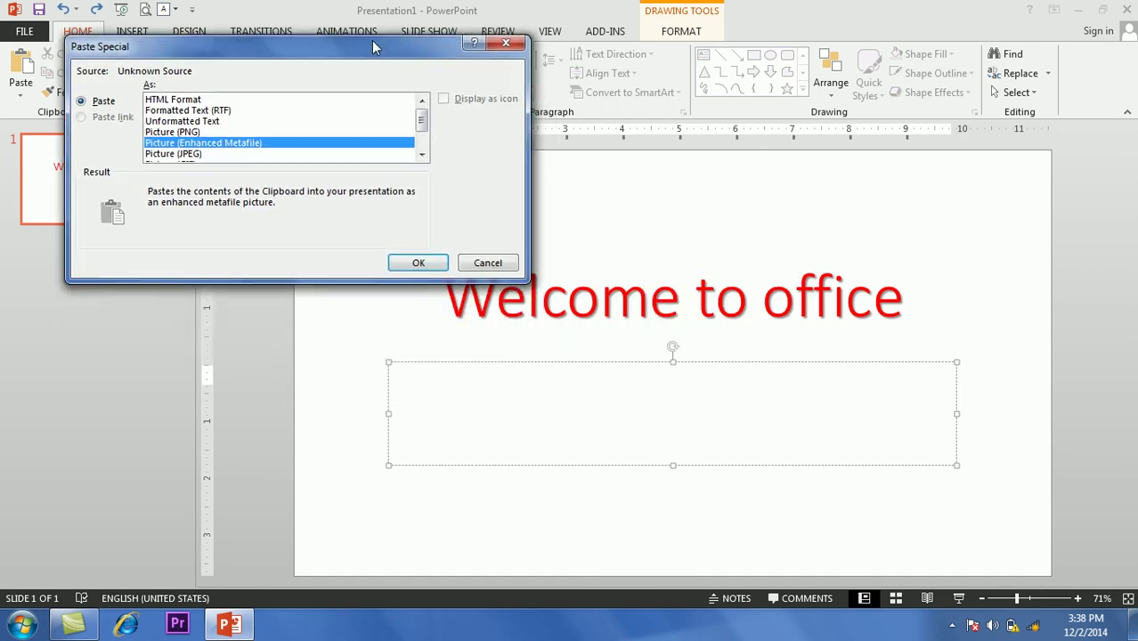
{"action": "left_click", "coordinate": [242, 482]}
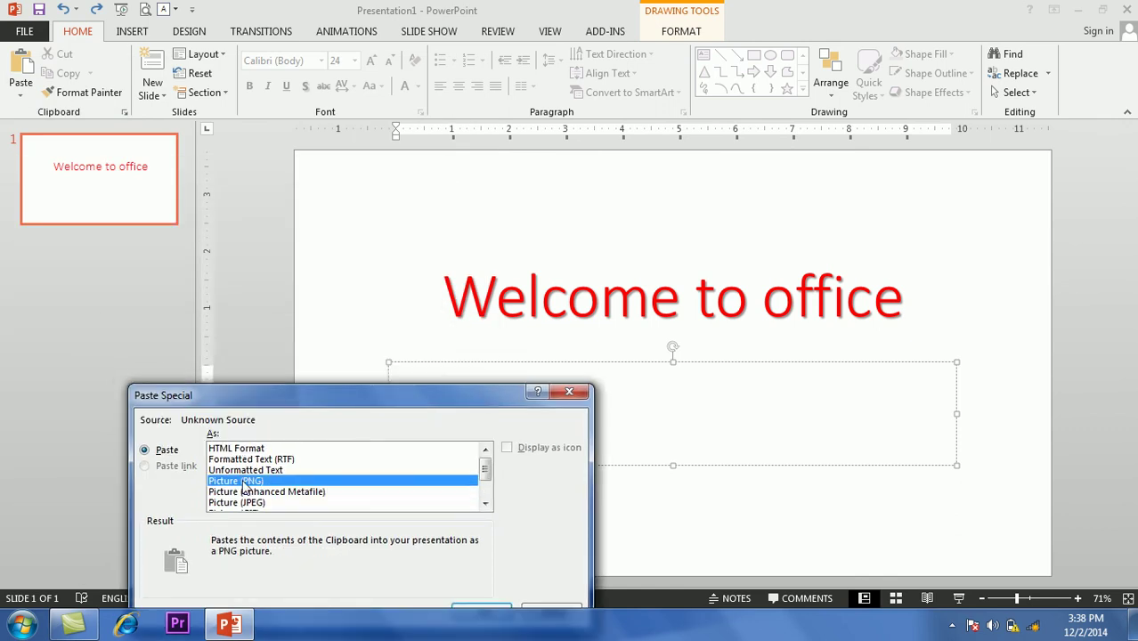
{"action": "left_click", "coordinate": [243, 501]}
{"action": "left_click", "coordinate": [241, 483]}
{"action": "left_click", "coordinate": [241, 493]}
{"action": "left_click", "coordinate": [486, 504]}
{"action": "left_click", "coordinate": [486, 504]}
{"action": "left_click", "coordinate": [485, 504]}
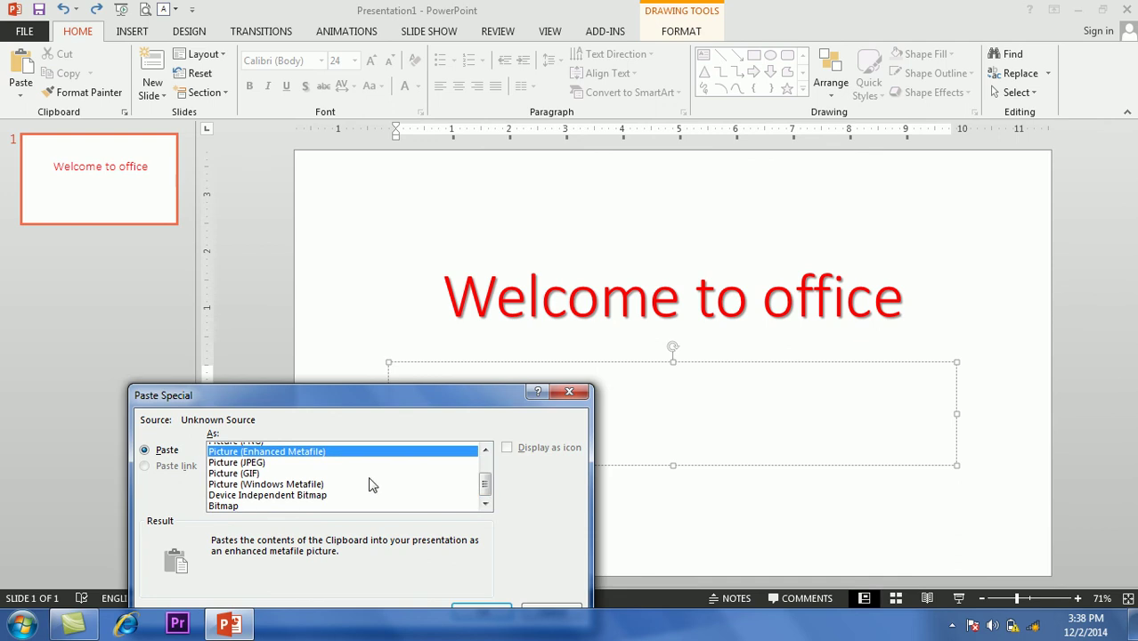
{"action": "left_click", "coordinate": [255, 475]}
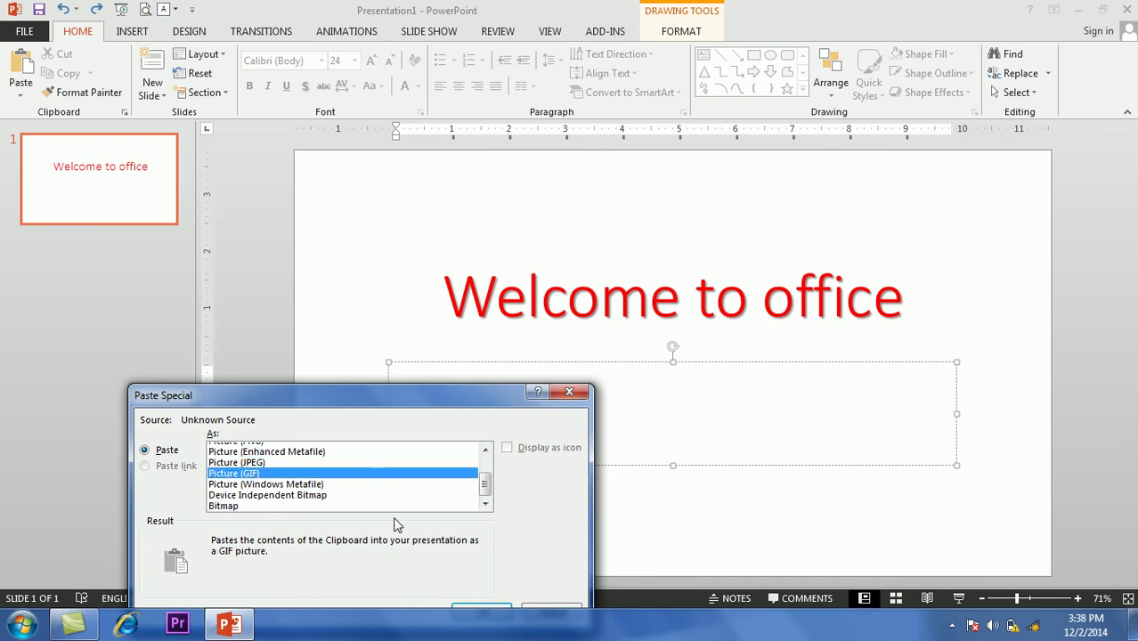
{"action": "left_click", "coordinate": [271, 484]}
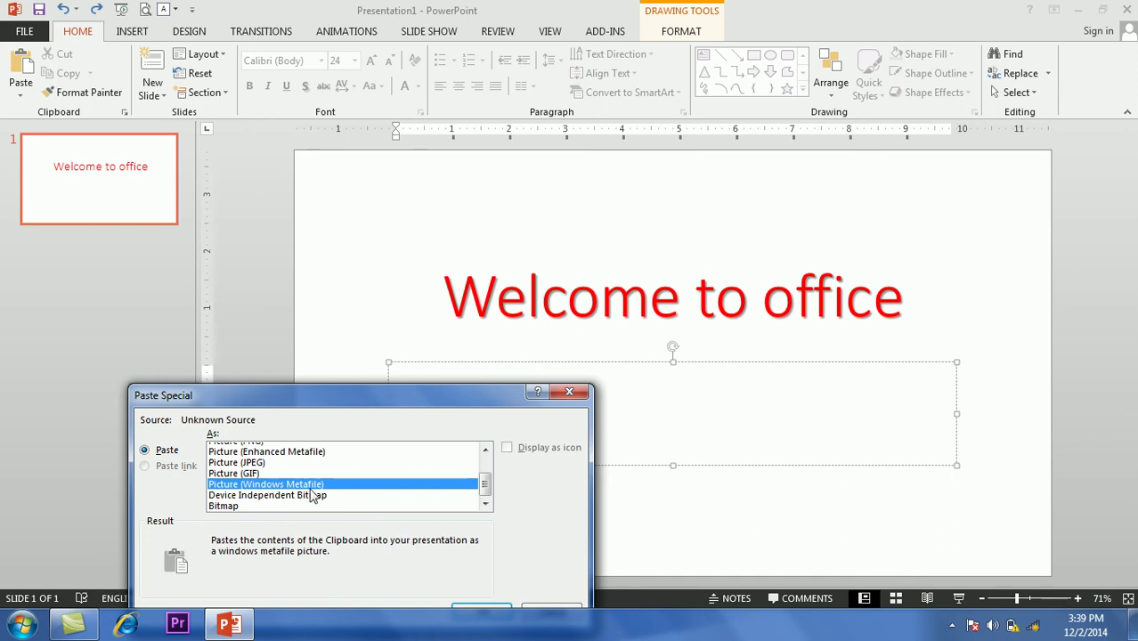
{"action": "left_click", "coordinate": [287, 506]}
{"action": "left_click", "coordinate": [300, 496]}
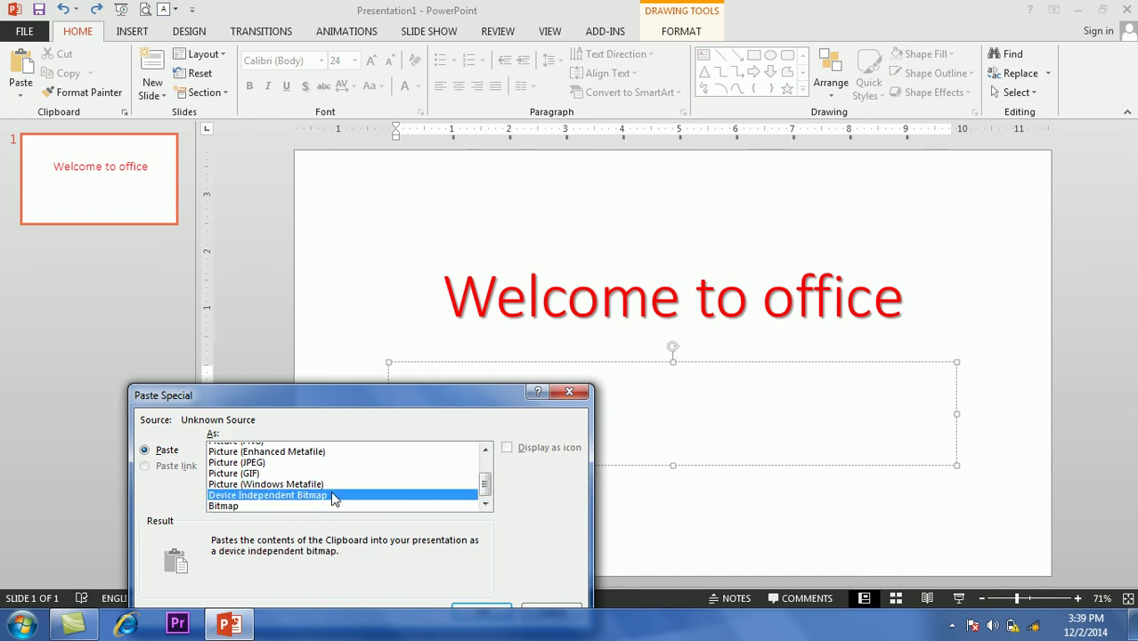
{"action": "mouse_move", "coordinate": [487, 488]}
{"action": "left_mouse_down"}
{"action": "mouse_move", "coordinate": [489, 472]}
{"action": "mouse_move", "coordinate": [486, 485]}
{"action": "left_mouse_up"}
- Paste the title as a Picture (JPEG) and drag it down over the subtitle area
{"action": "left_click", "coordinate": [252, 463]}
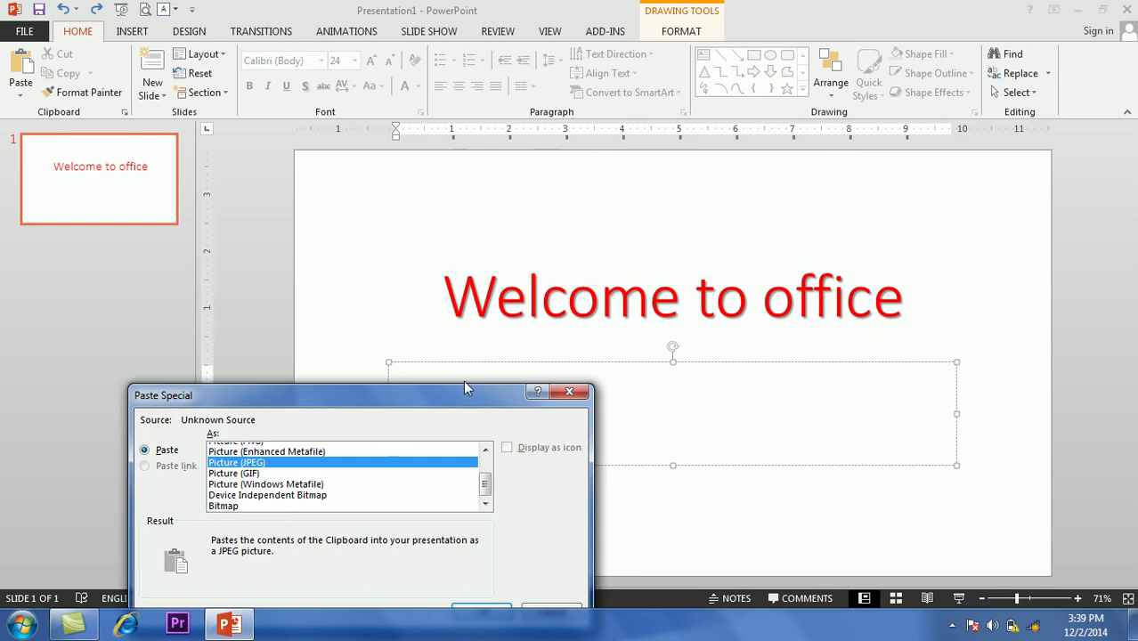
{"action": "left_click_drag", "start_coordinate": [463, 393], "coordinate": [397, 290]}
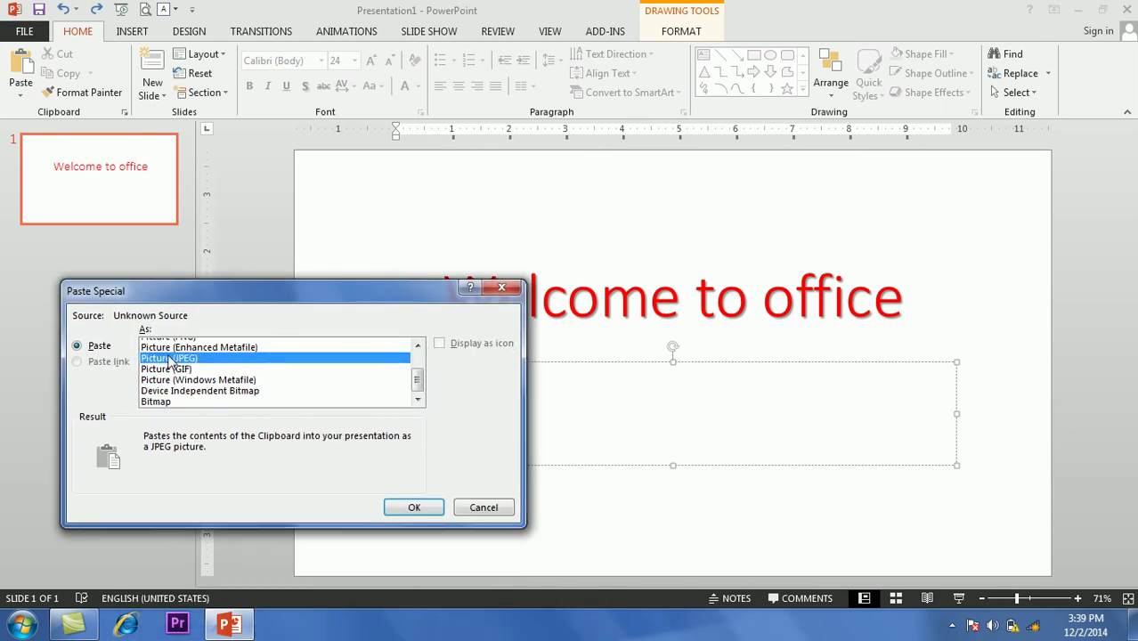
{"action": "left_click_drag", "start_coordinate": [418, 384], "coordinate": [418, 379]}
{"action": "left_click", "coordinate": [414, 508]}
{"action": "left_click_drag", "start_coordinate": [709, 268], "coordinate": [795, 462]}
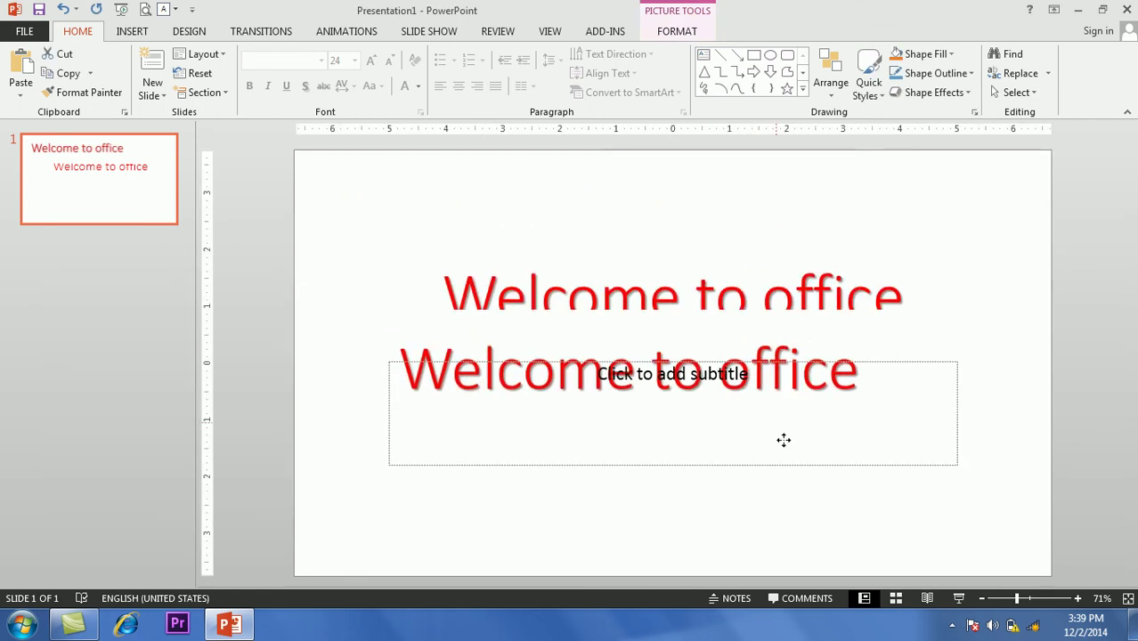
- Apply the Double Frame, Black picture style to the 'Welcome to office' picture and move it above the subtitle placeholder
{"action": "left_click", "coordinate": [680, 32]}
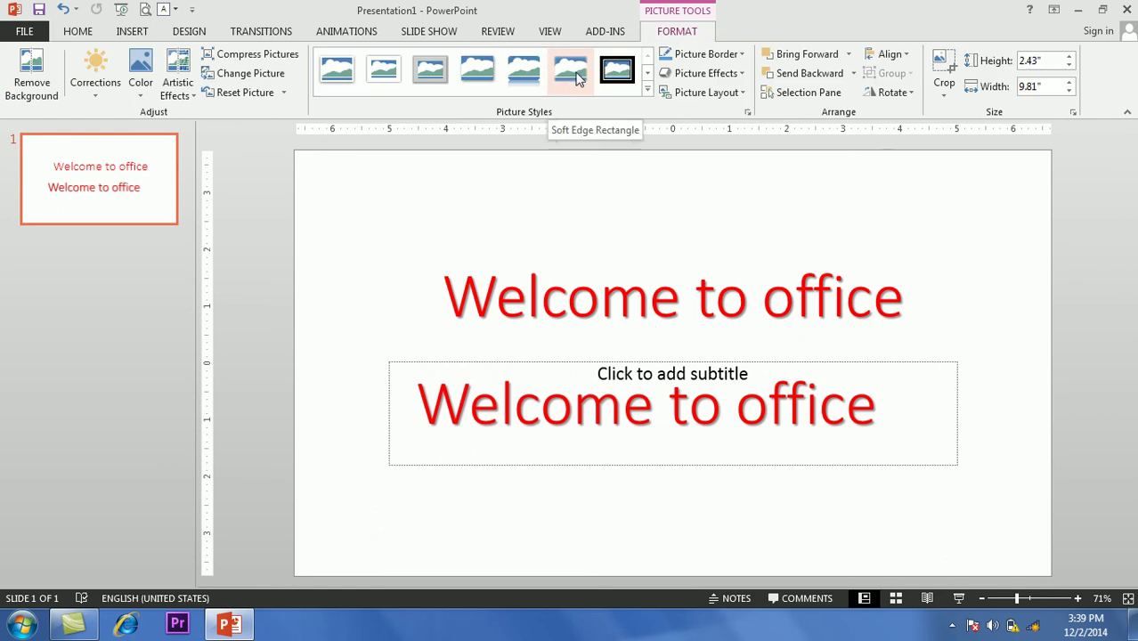
{"action": "left_click", "coordinate": [626, 83]}
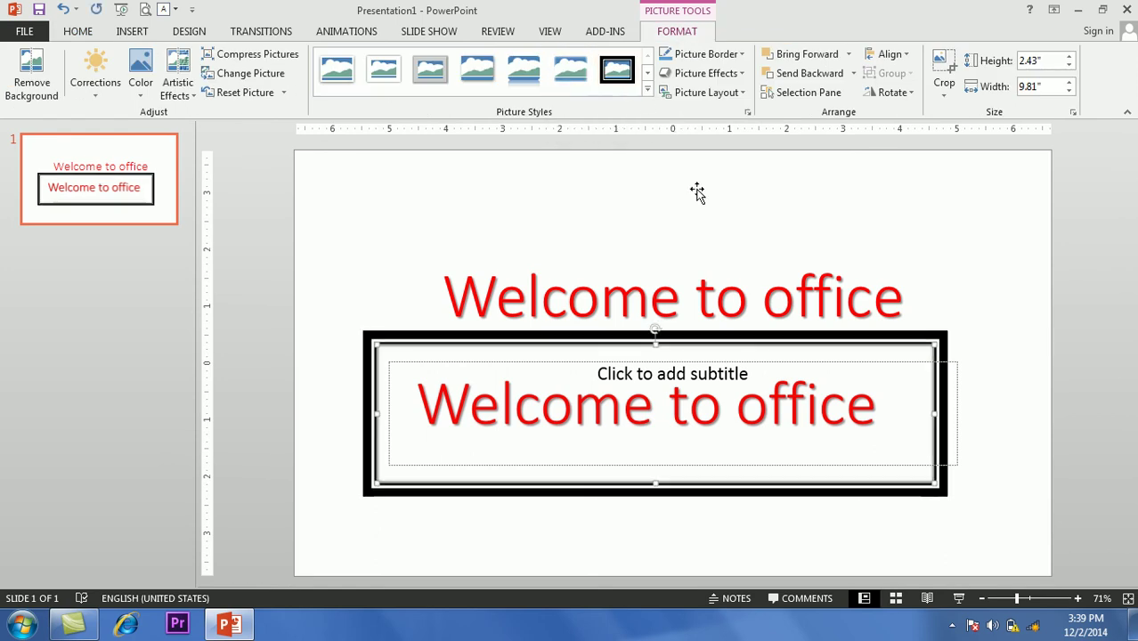
{"action": "left_click_drag", "start_coordinate": [702, 347], "coordinate": [712, 195]}
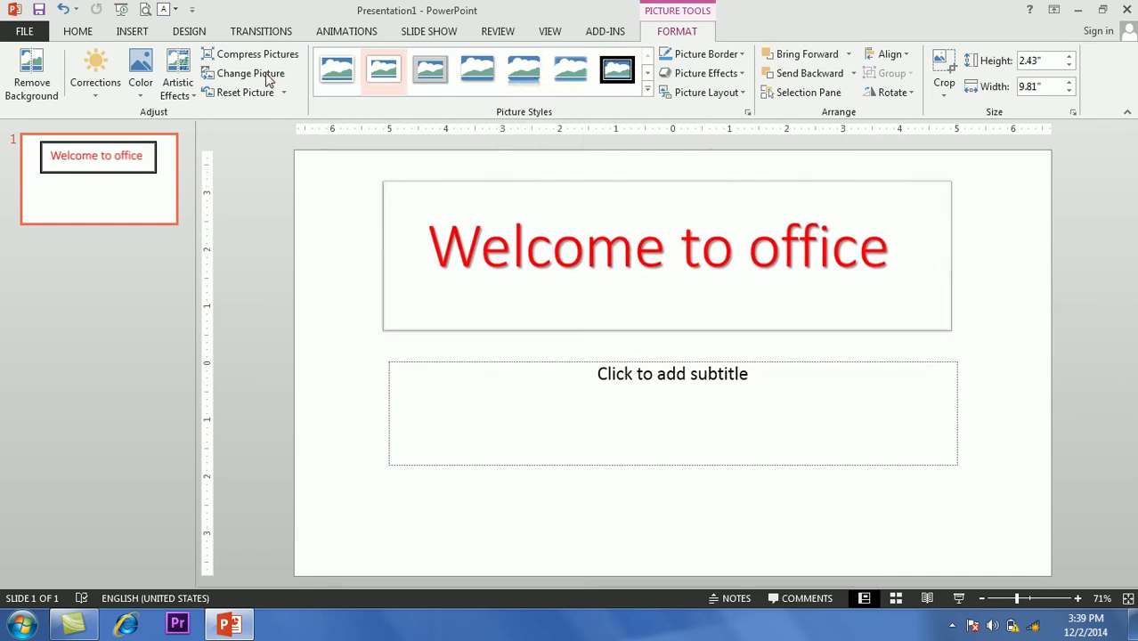
{"action": "left_click", "coordinate": [640, 409]}
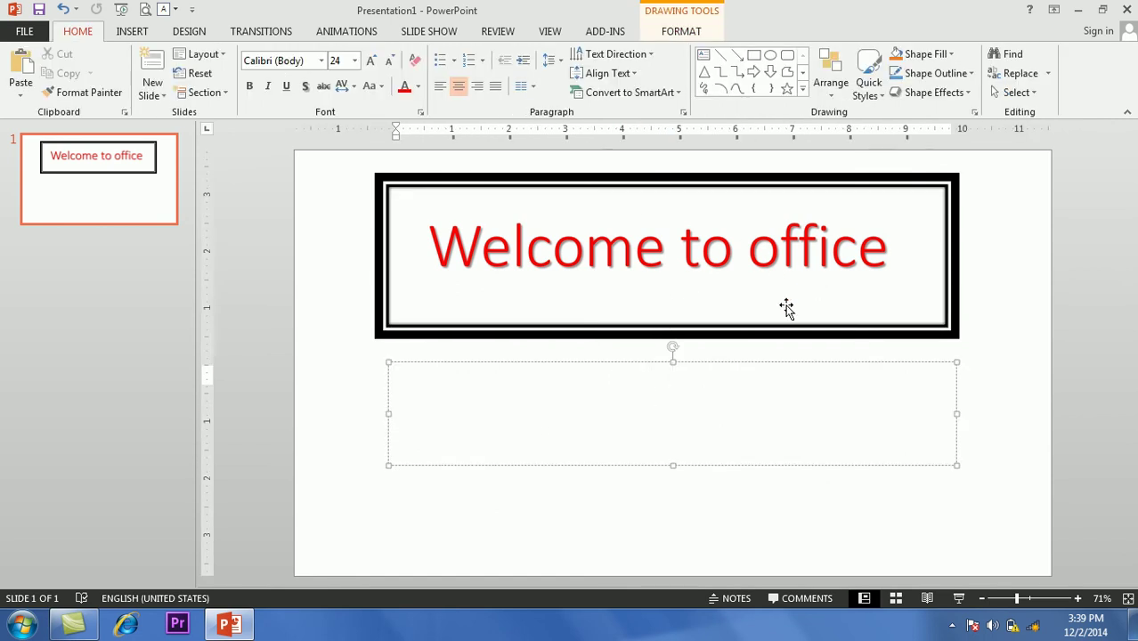
{"action": "left_click", "coordinate": [373, 355]}
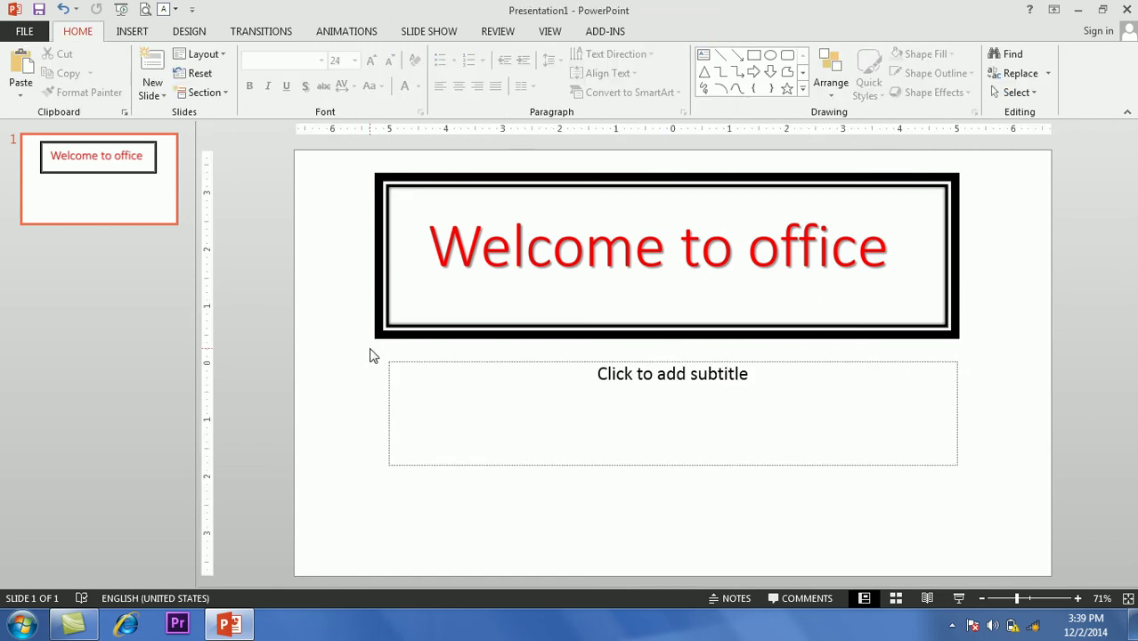